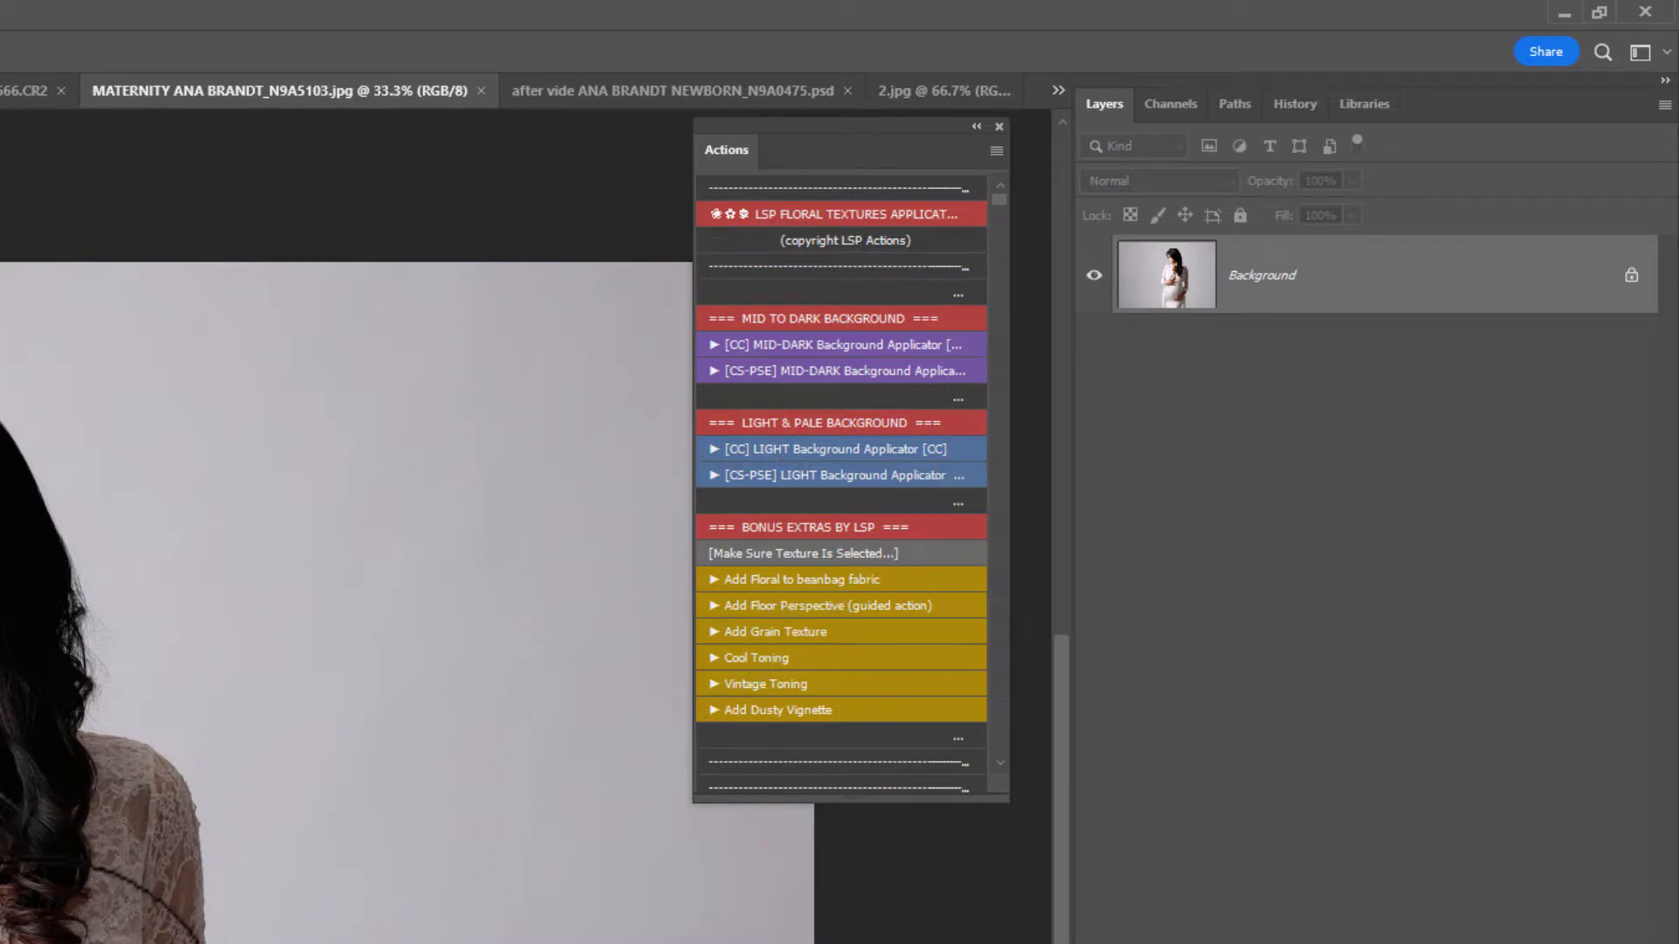
# Play the '[CC] LIGHT Background Applicator [CC]' action to browse the LSP Florals Vintage textures
pyautogui.click(757, 453)
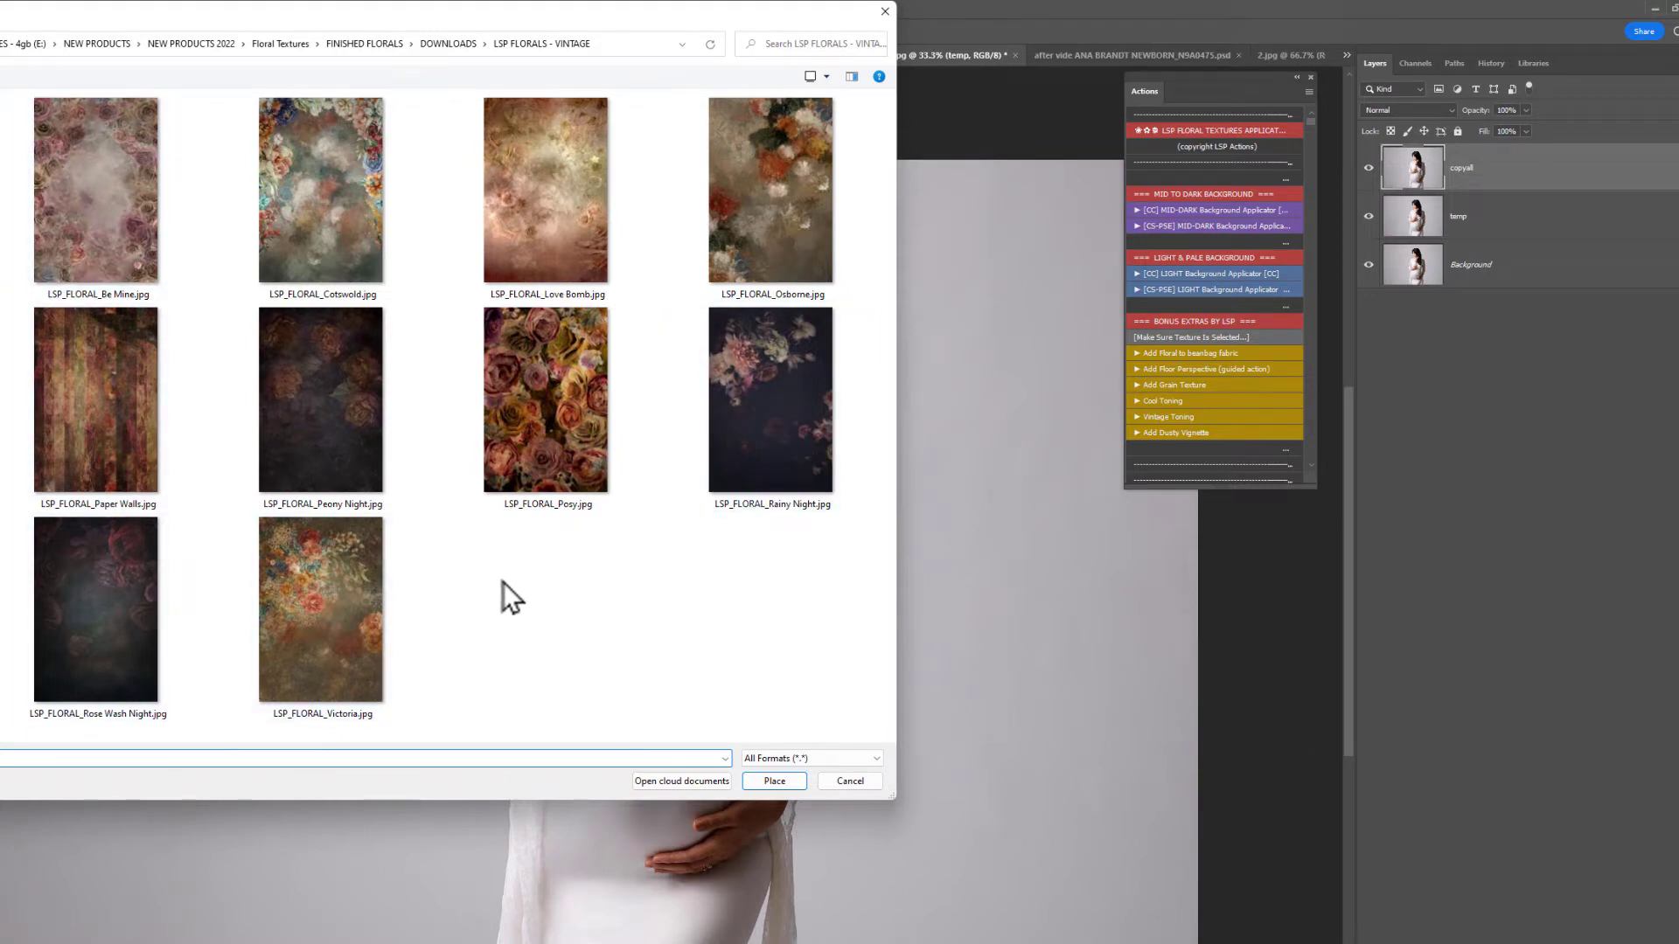
# Place LSP_FLORAL_Love Bomb.jpg, rotated 90° and scaled to fill the whole canvas
pyautogui.click(558, 227)
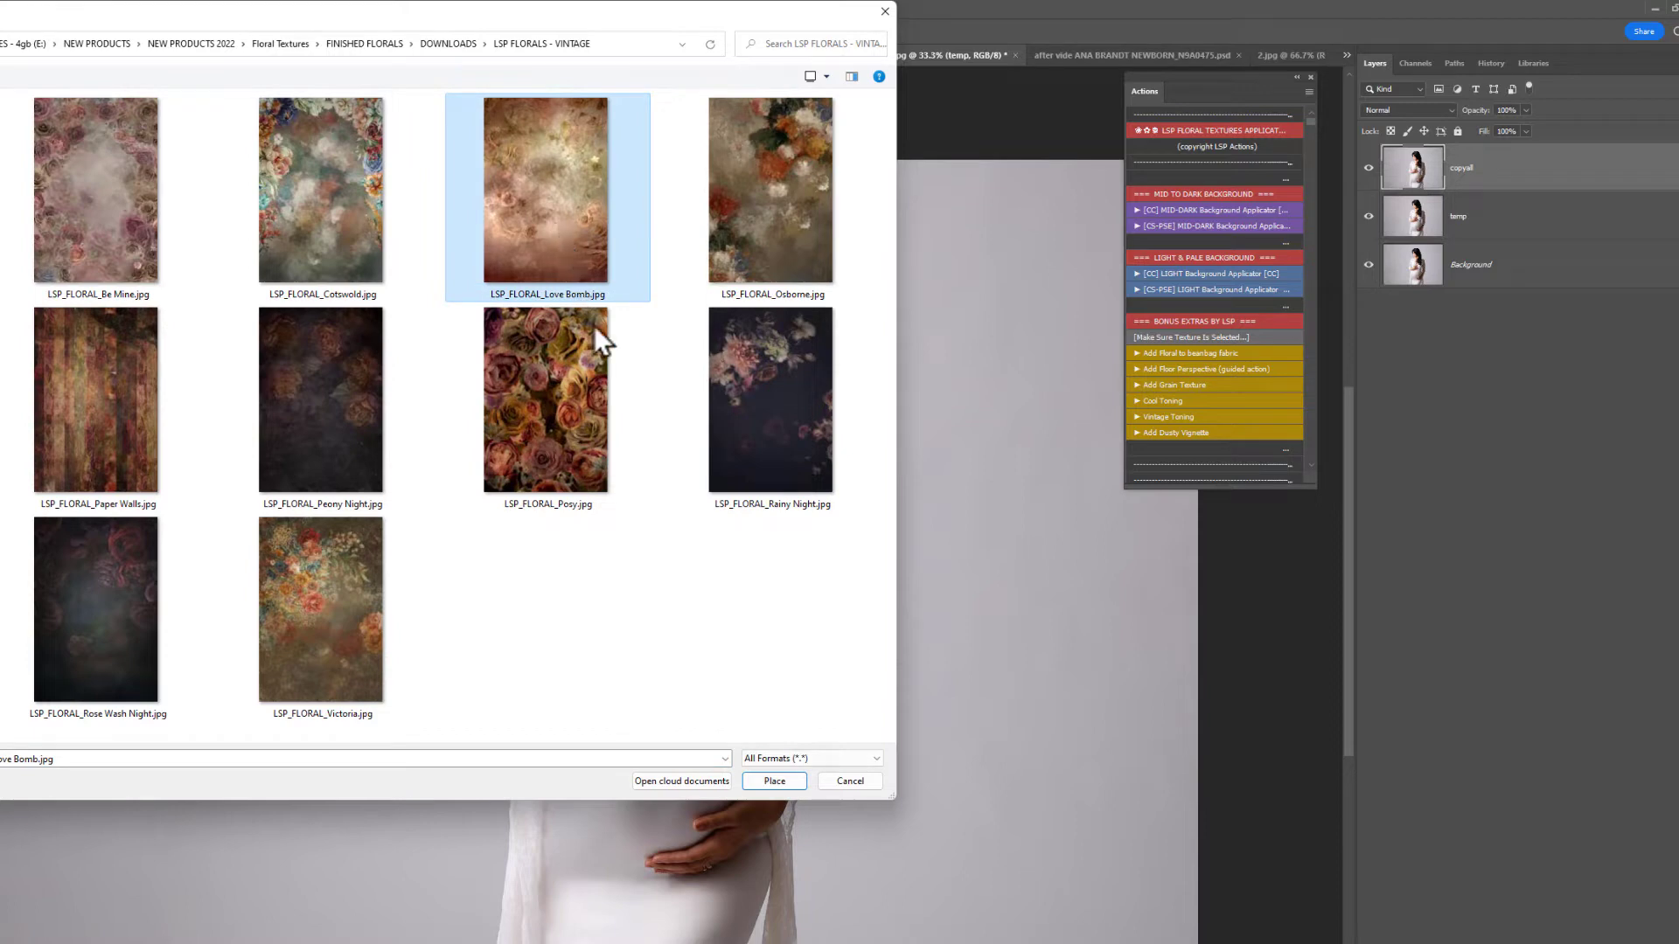
pyautogui.click(763, 779)
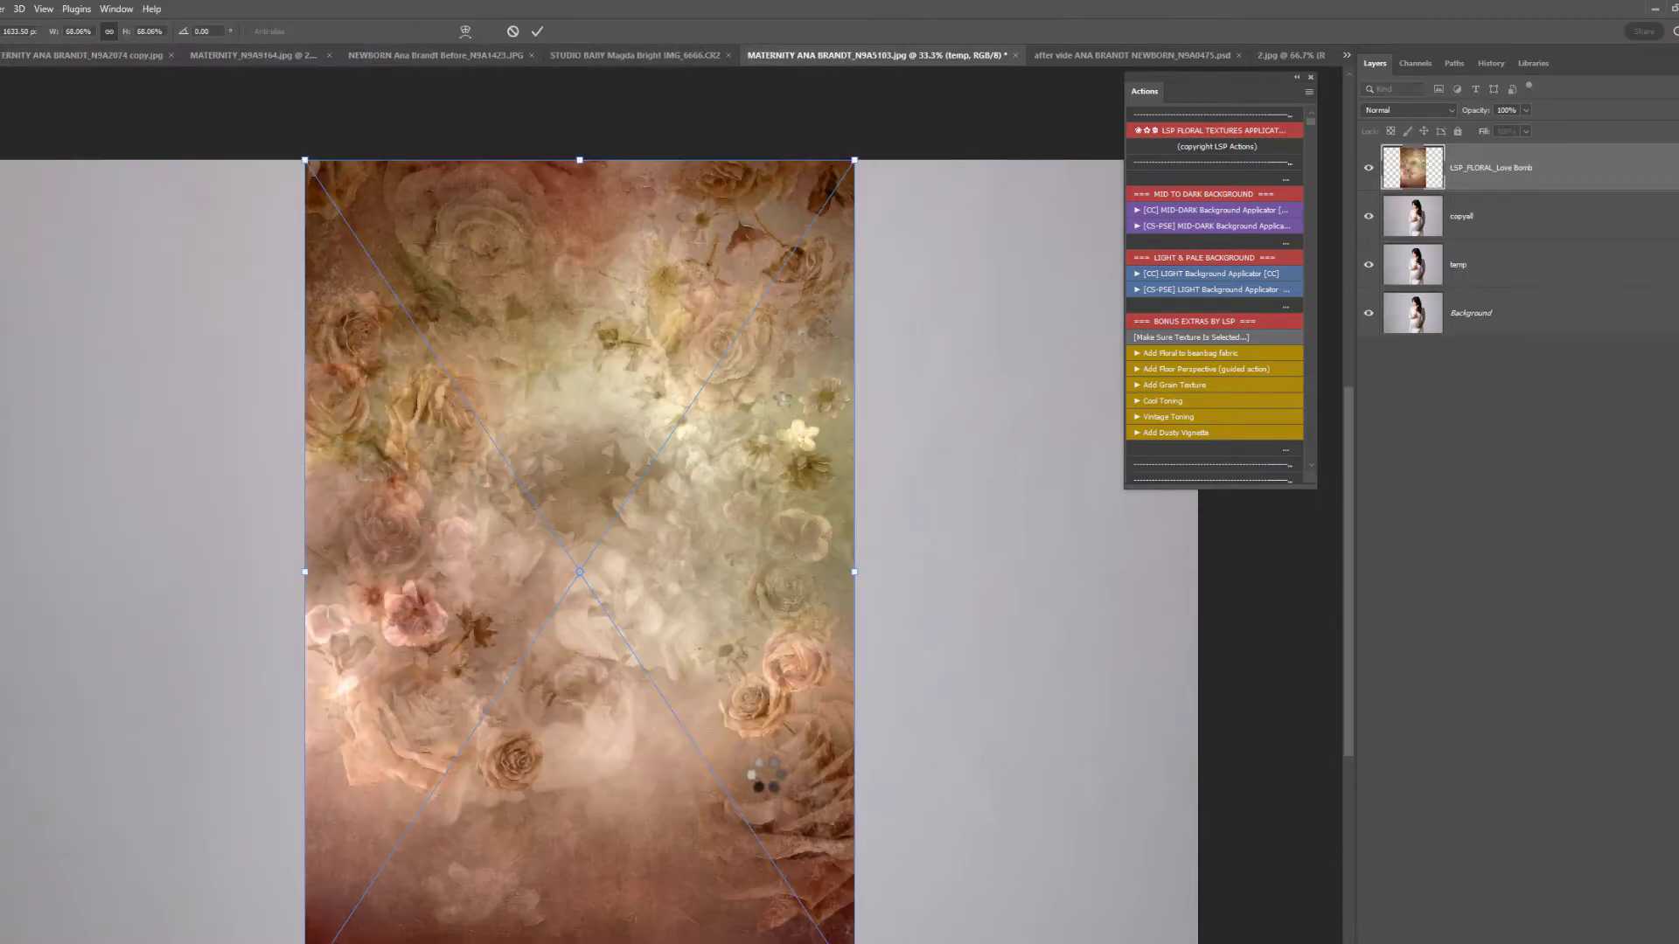
pyautogui.moveTo(920, 532); pyautogui.dragTo(614, 806)
pyautogui.moveTo(567, 612); pyautogui.dragTo(364, 475)
pyautogui.moveTo(786, 708); pyautogui.dragTo(1211, 943)
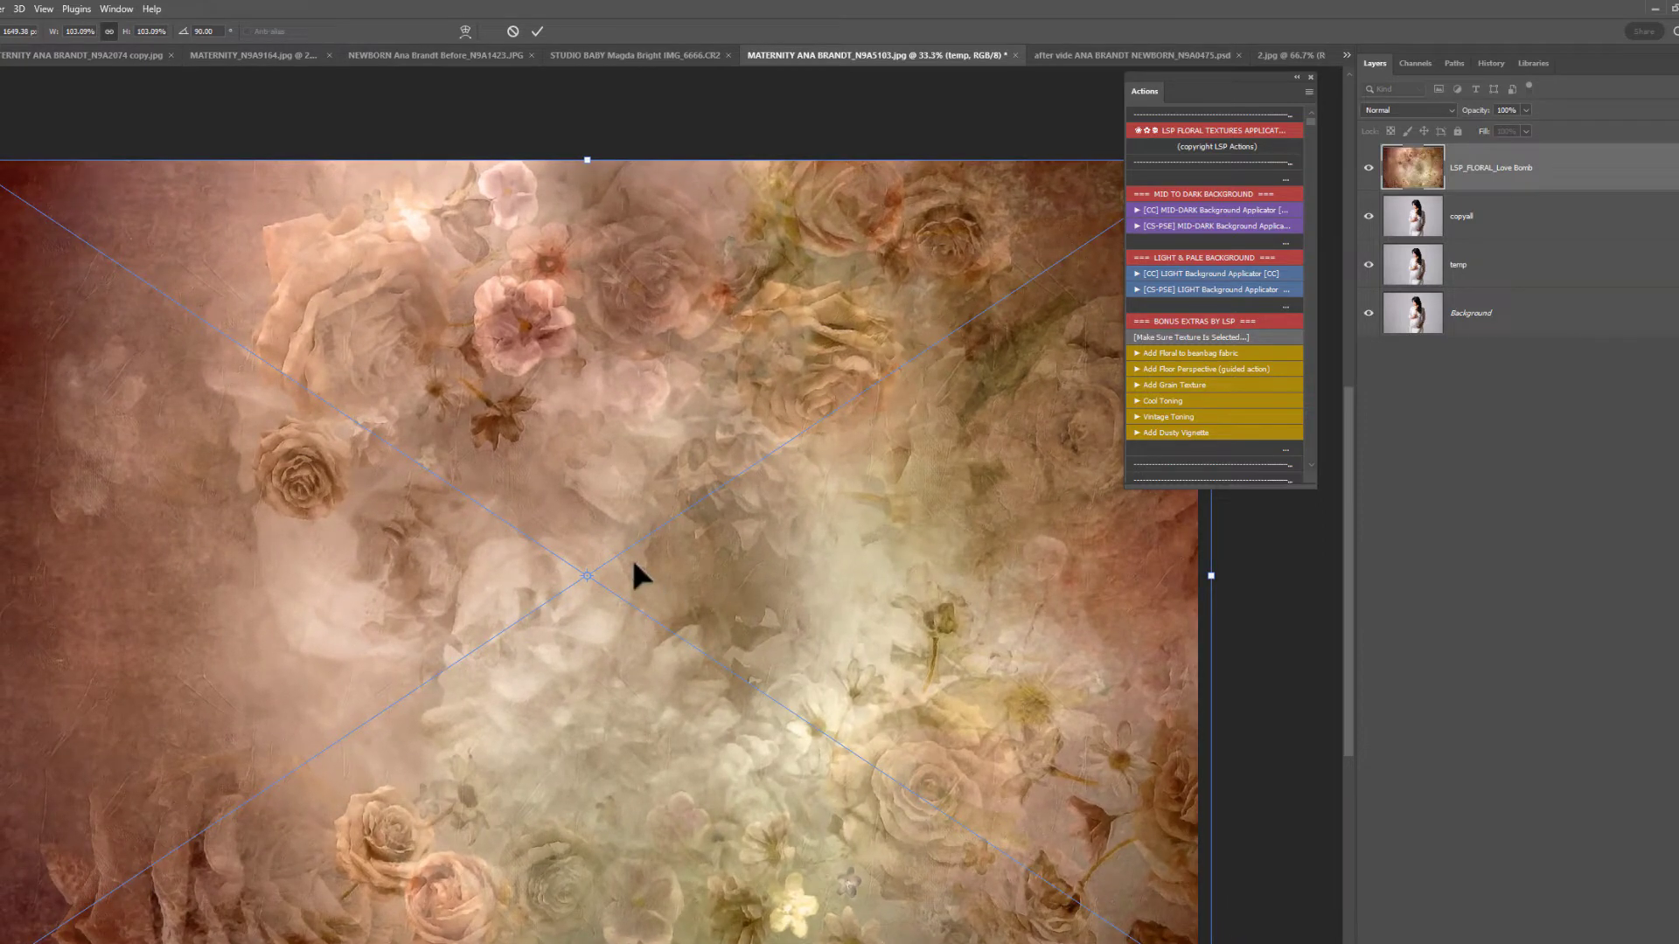
pyautogui.moveTo(586, 160)
pyautogui.mouseDown()
pyautogui.moveTo(601, 392)
pyautogui.moveTo(592, 160)
pyautogui.mouseUp()
pyautogui.press('Return')
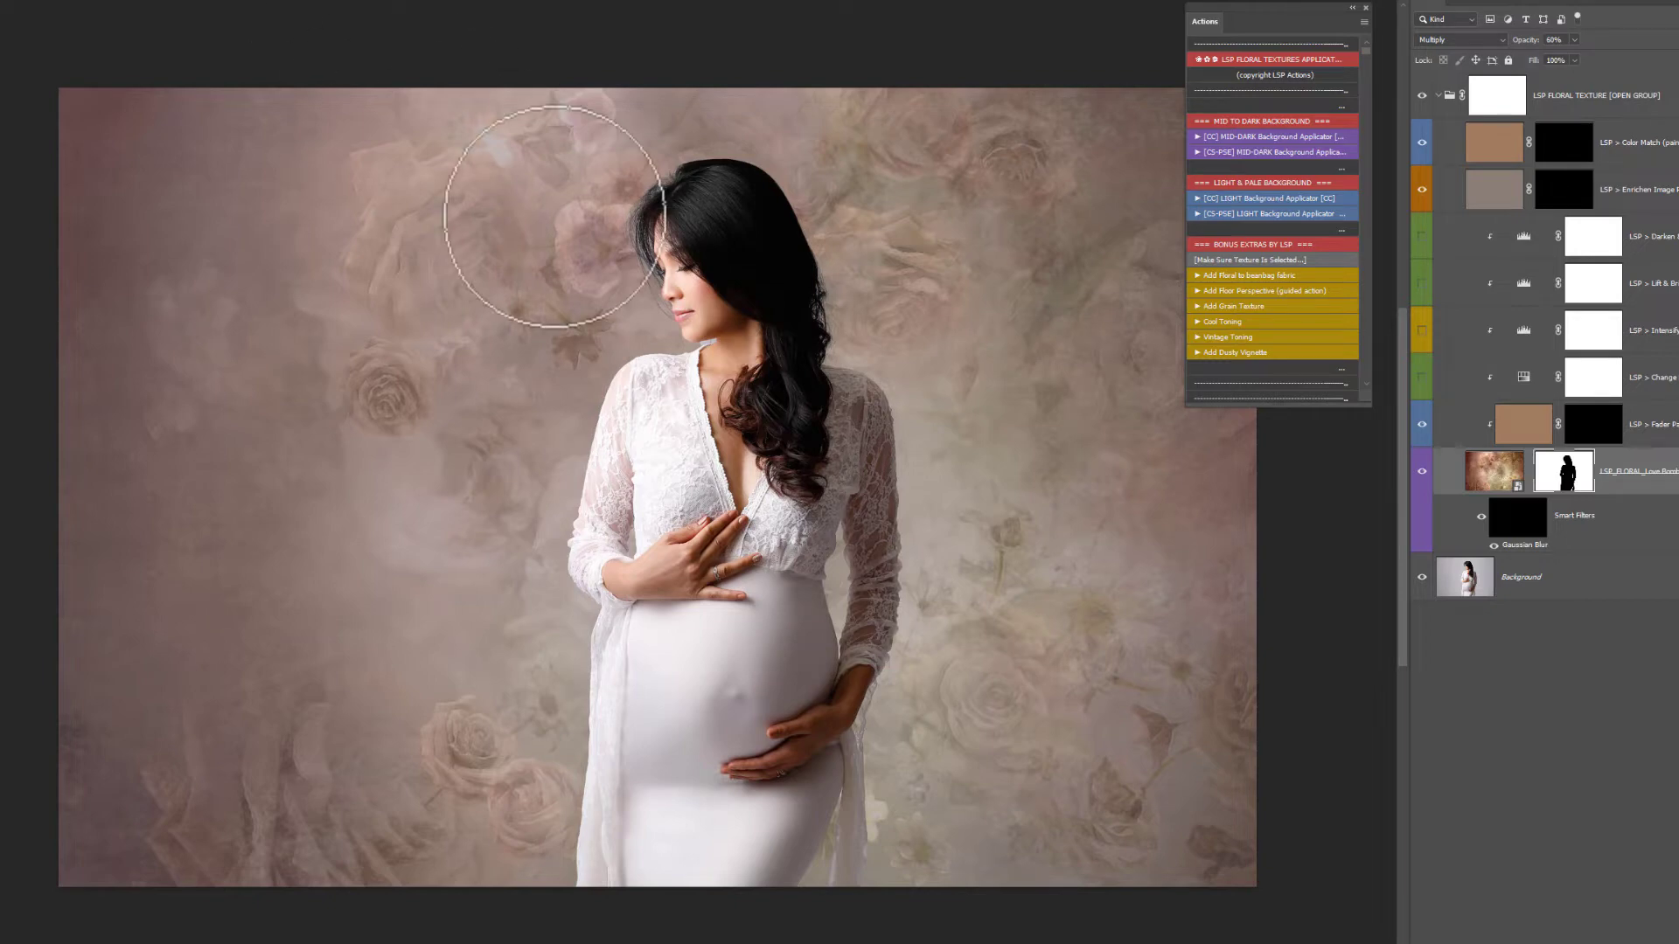
# Paint the Gaussian Blur smart filter mask left of the woman with a 2874 px soft brush
pyautogui.moveTo(910, 458)
pyautogui.mouseDown()
pyautogui.moveTo(1111, 493)
pyautogui.moveTo(1004, 669)
pyautogui.moveTo(950, 573)
pyautogui.moveTo(953, 650)
pyautogui.mouseUp()
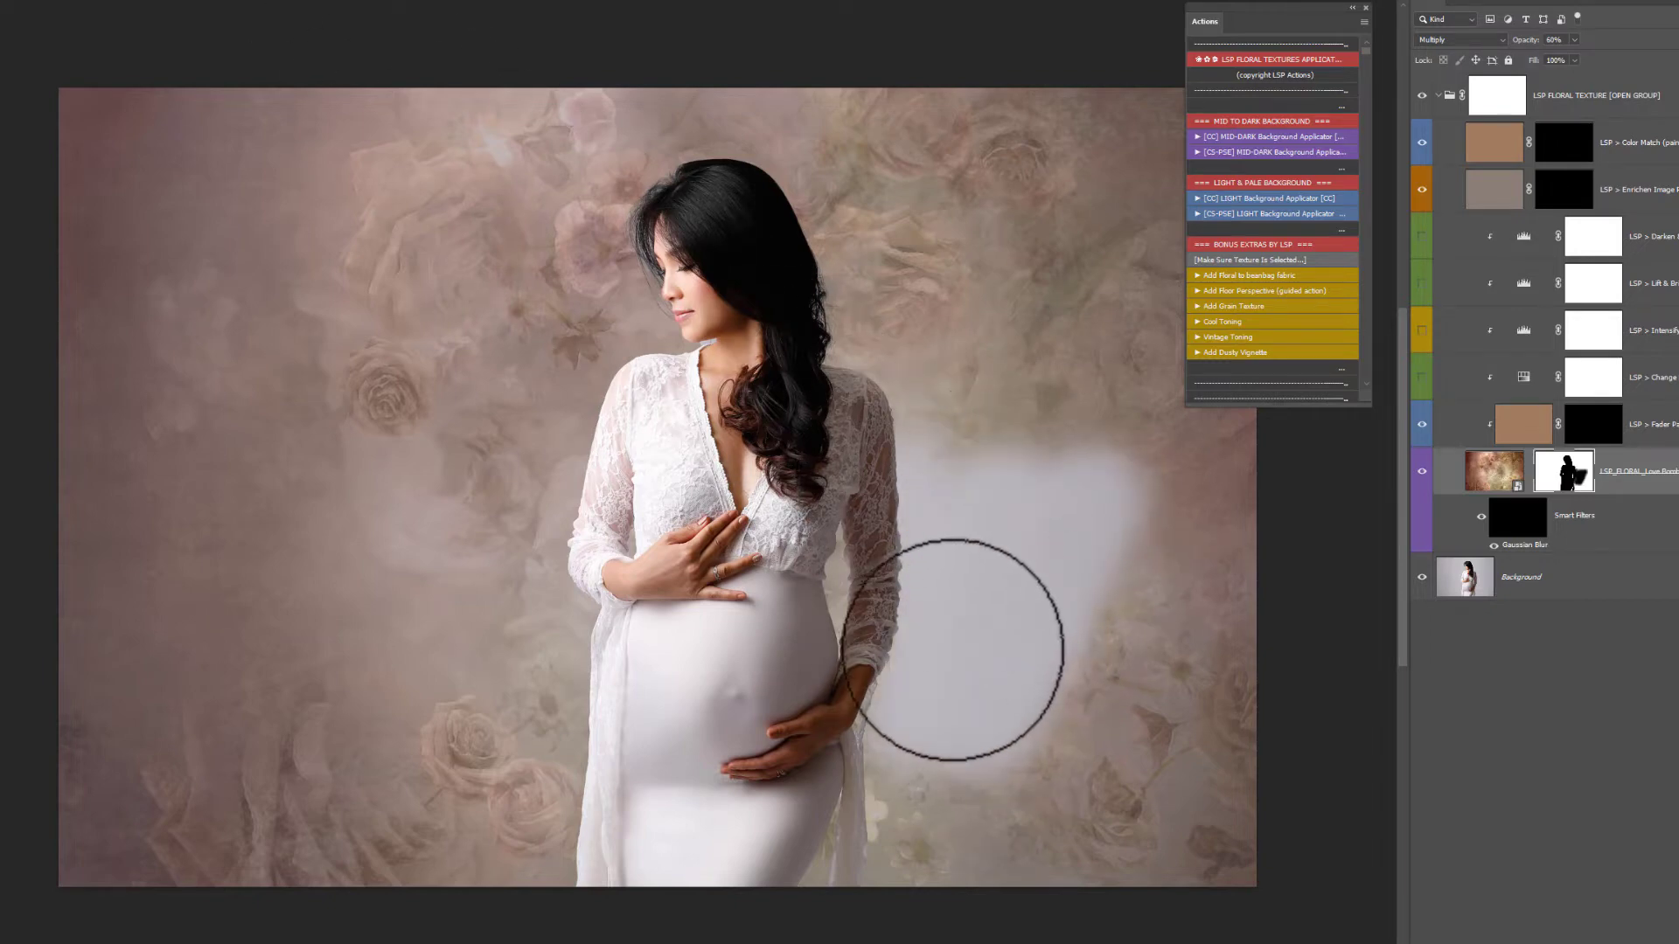
pyautogui.hotkey('ctrl', 'z')
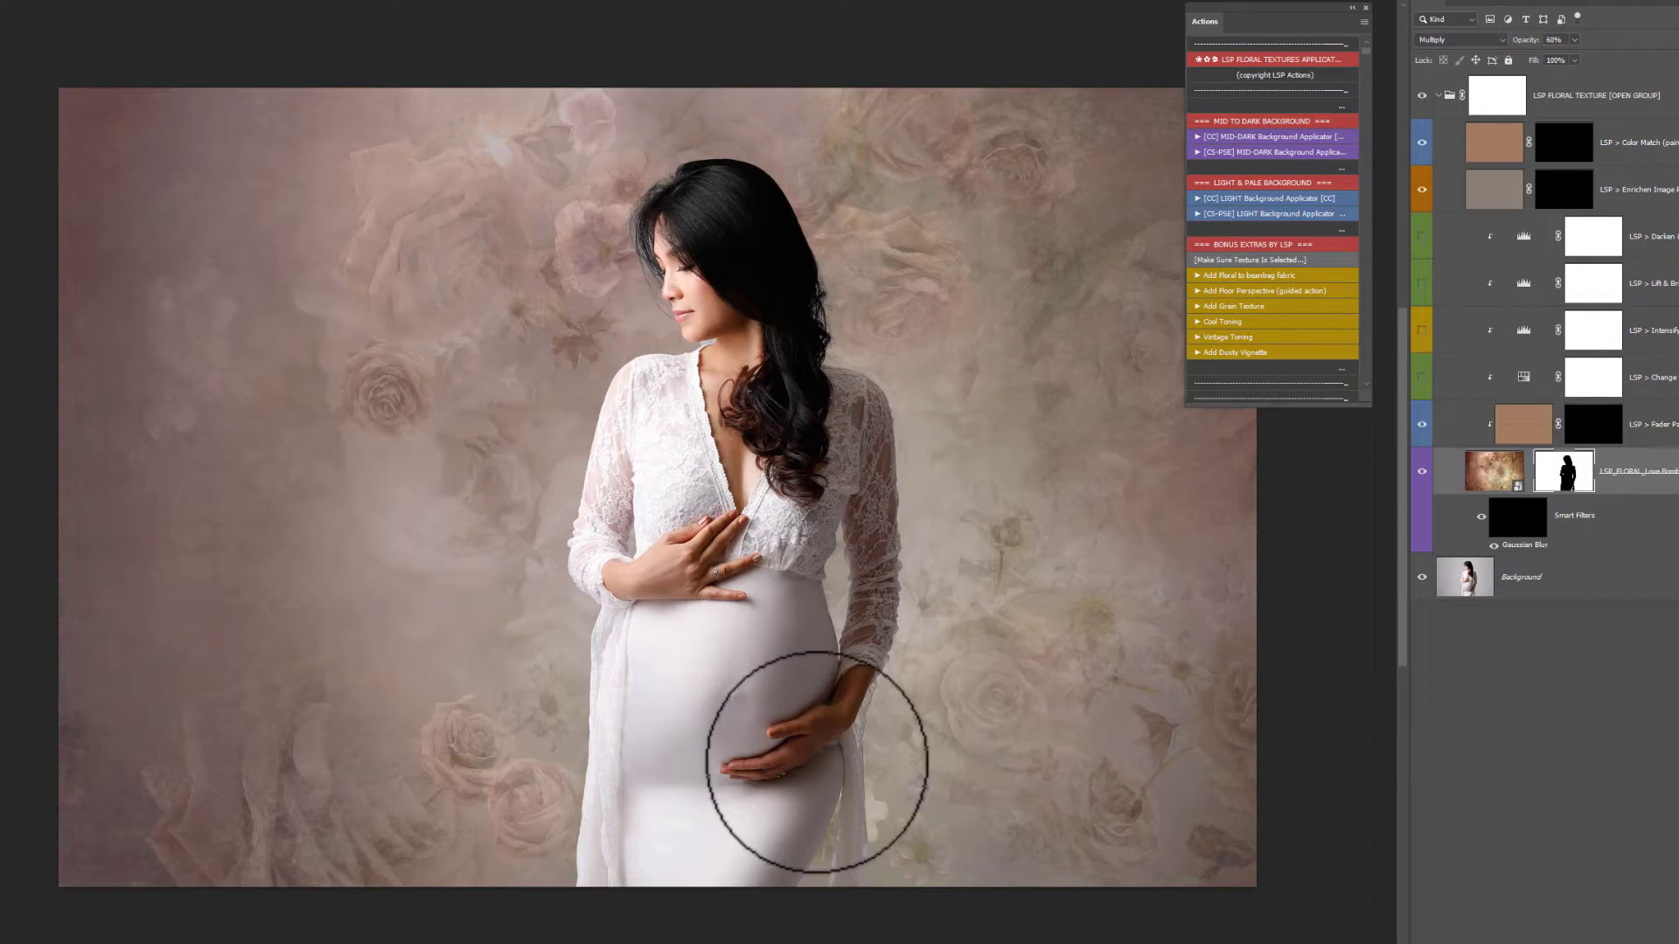
pyautogui.click(1422, 575)
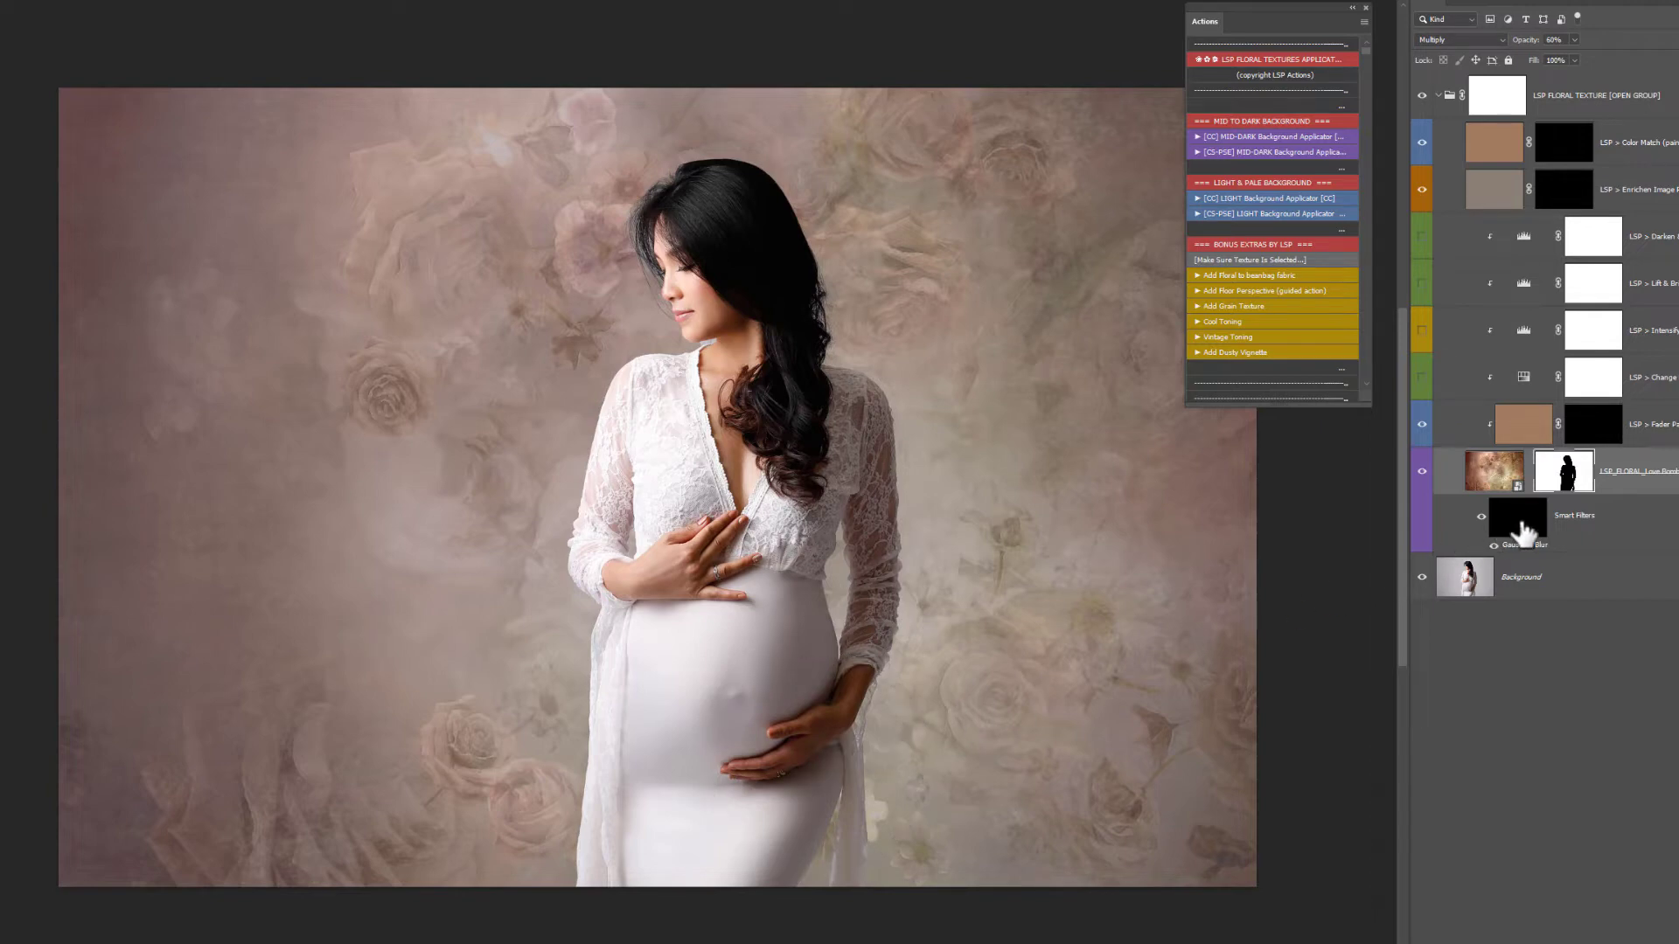
pyautogui.click(1518, 516)
pyautogui.rightClick(326, 433)
pyautogui.moveTo(481, 465); pyautogui.dragTo(488, 465)
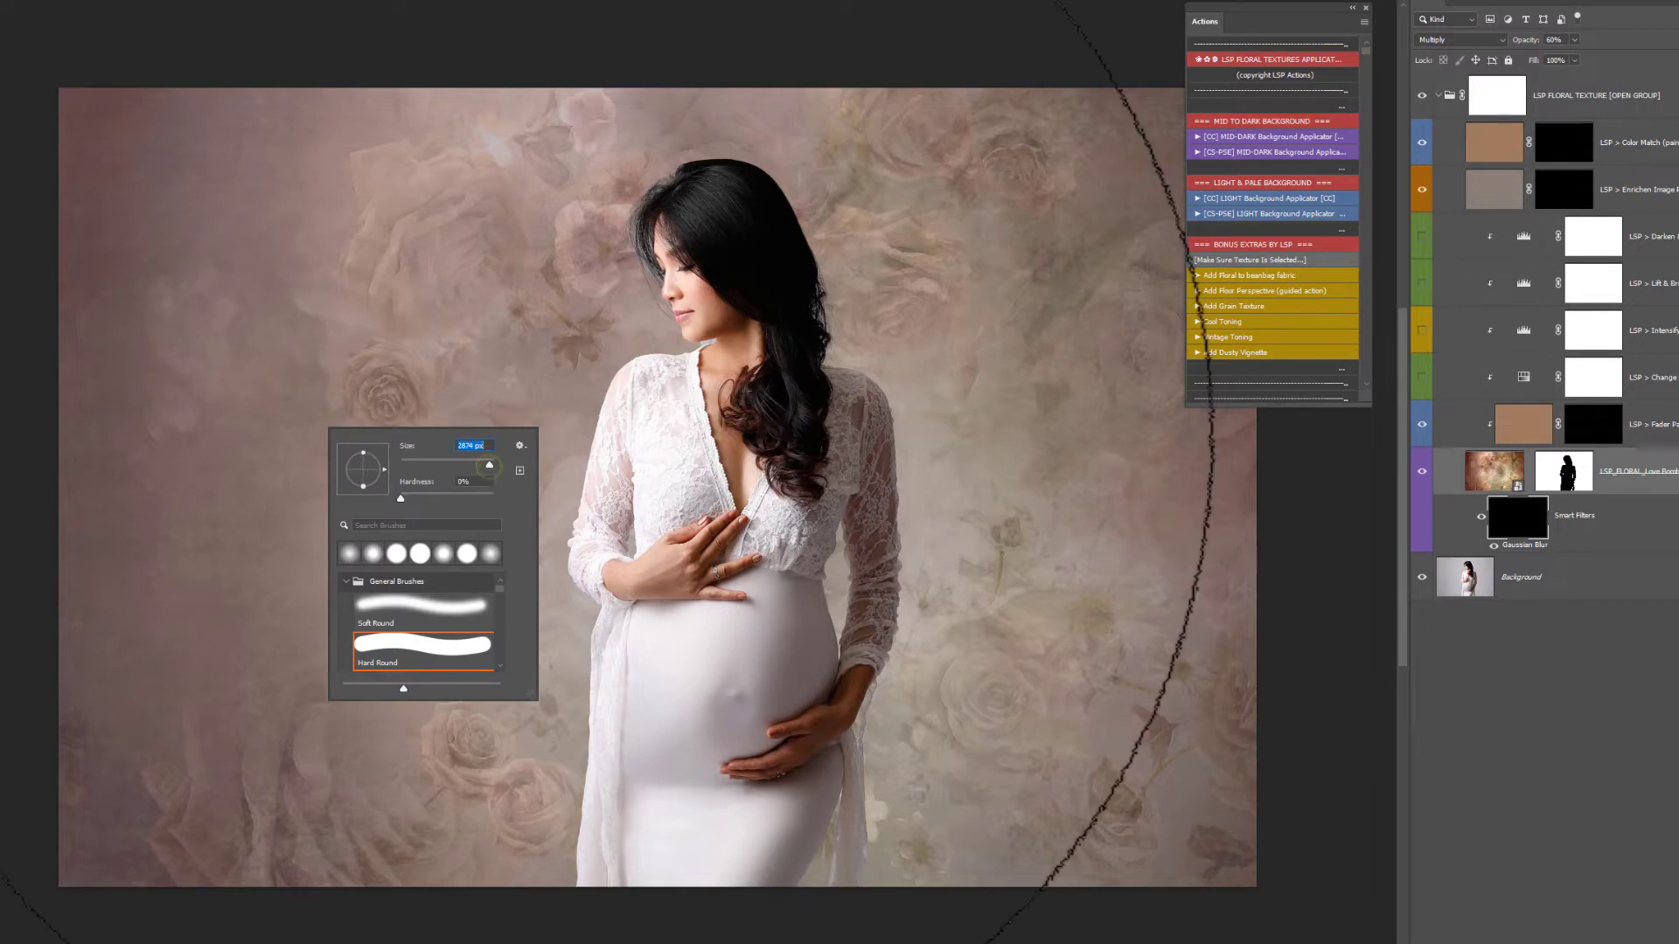
pyautogui.press('Return')
pyautogui.moveTo(1006, 411); pyautogui.dragTo(271, 612)
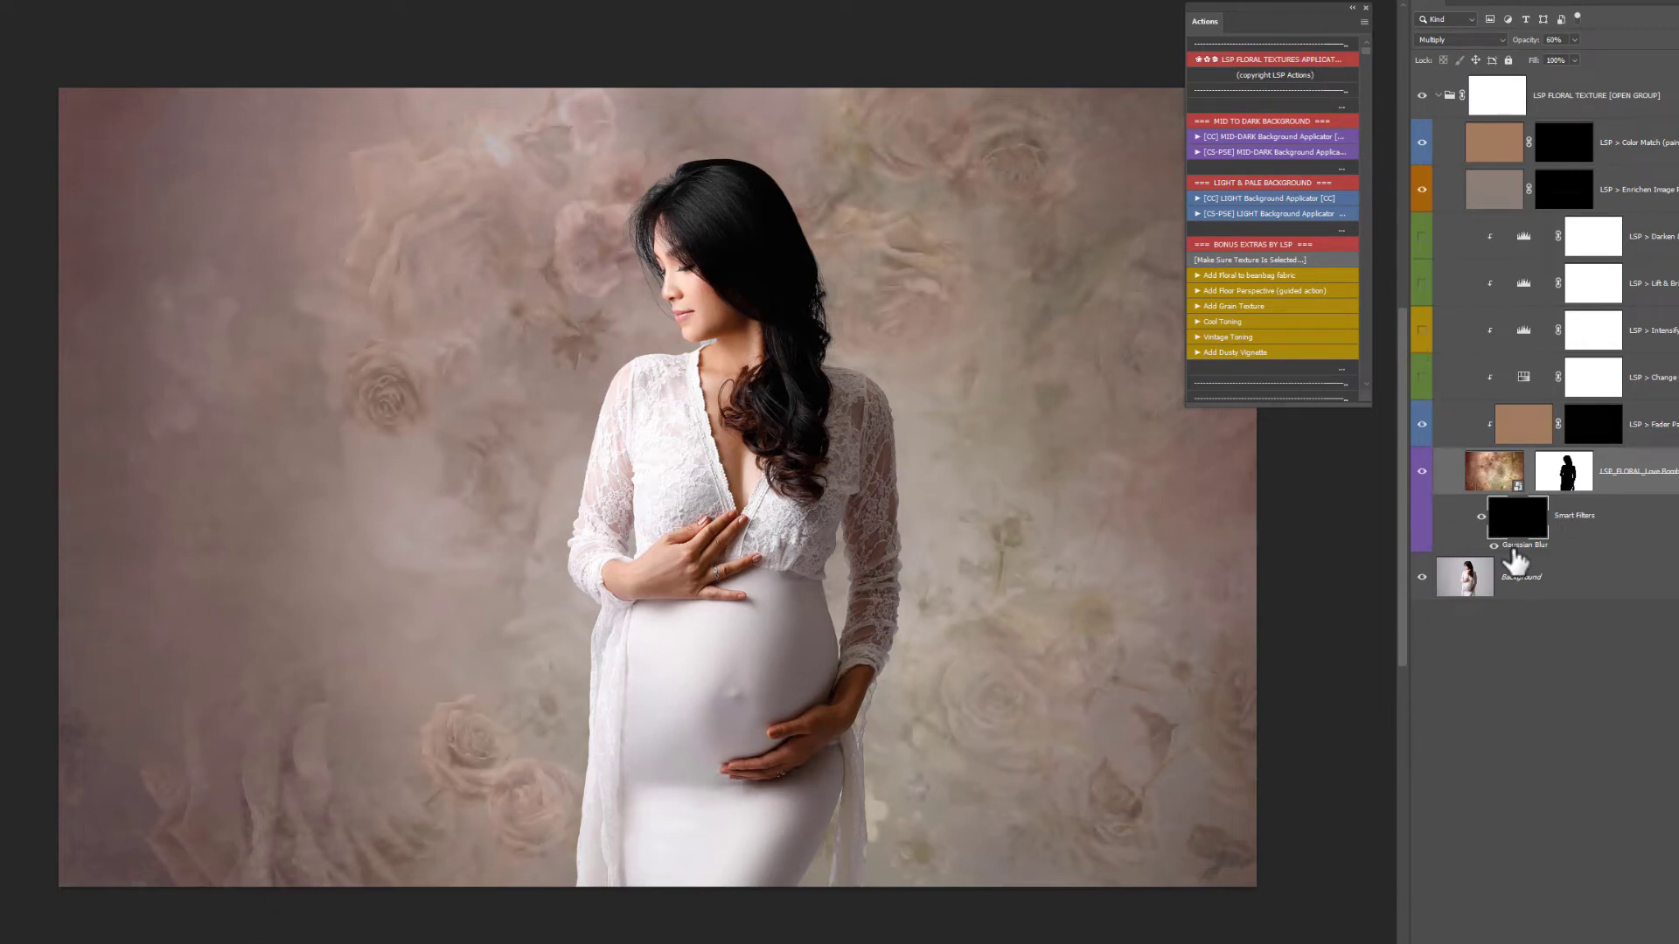
# Select the Fader Paint mask and set the brush size to 480 px
pyautogui.rightClick(1094, 605)
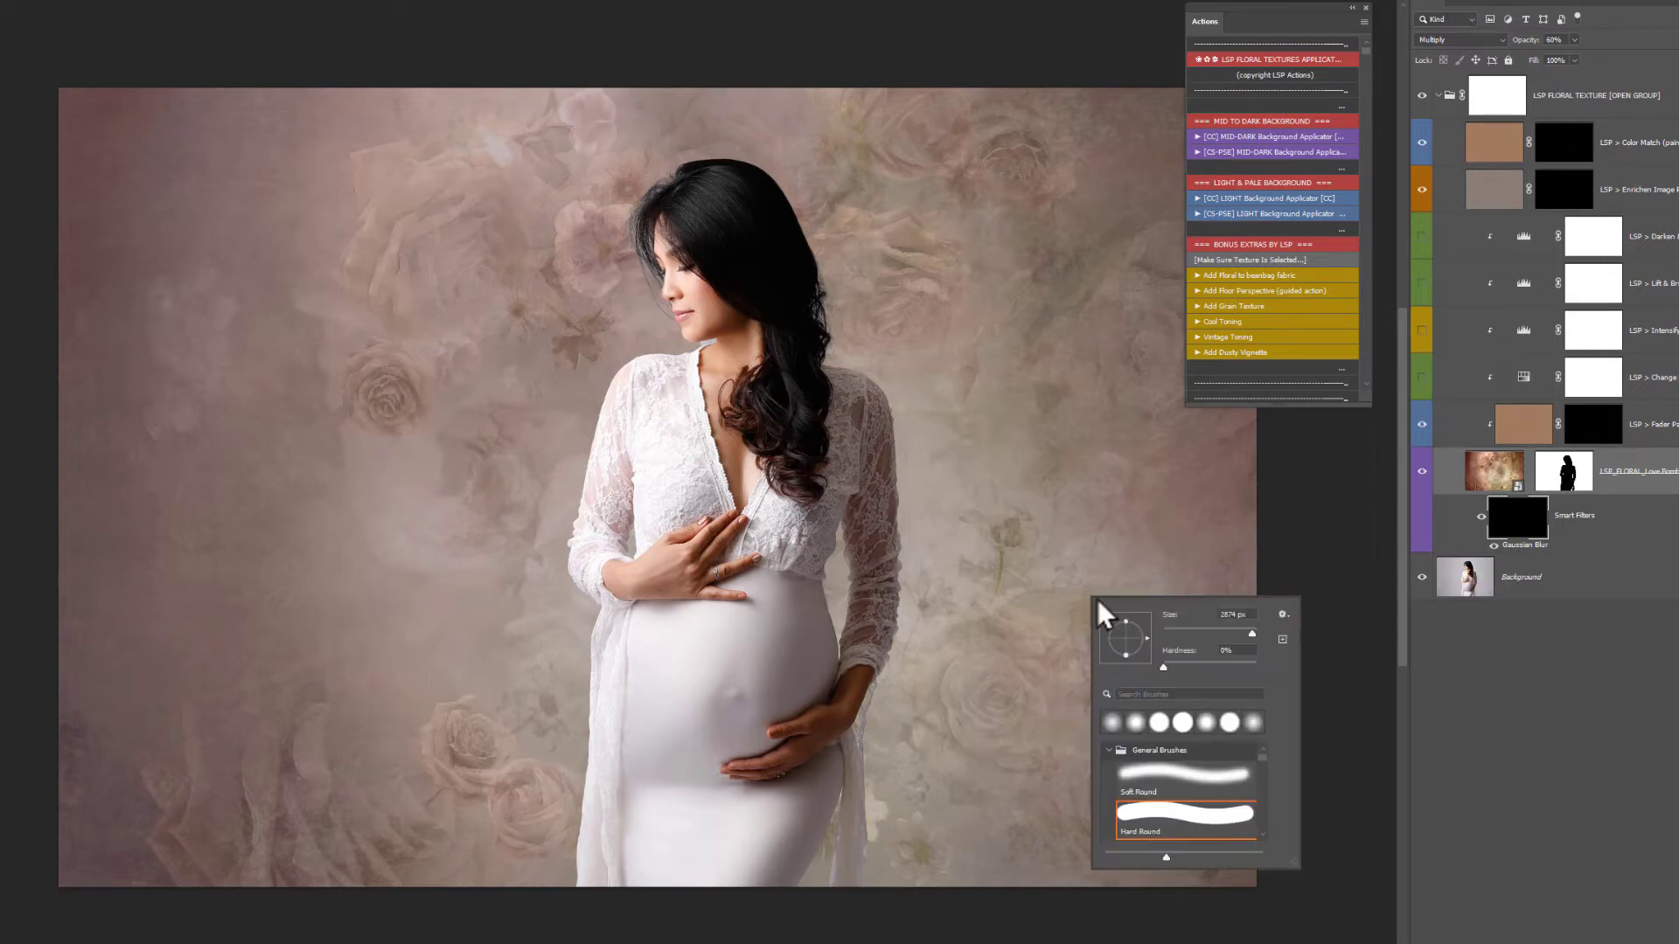
pyautogui.moveTo(1253, 631); pyautogui.dragTo(1223, 633)
pyautogui.click(1570, 476)
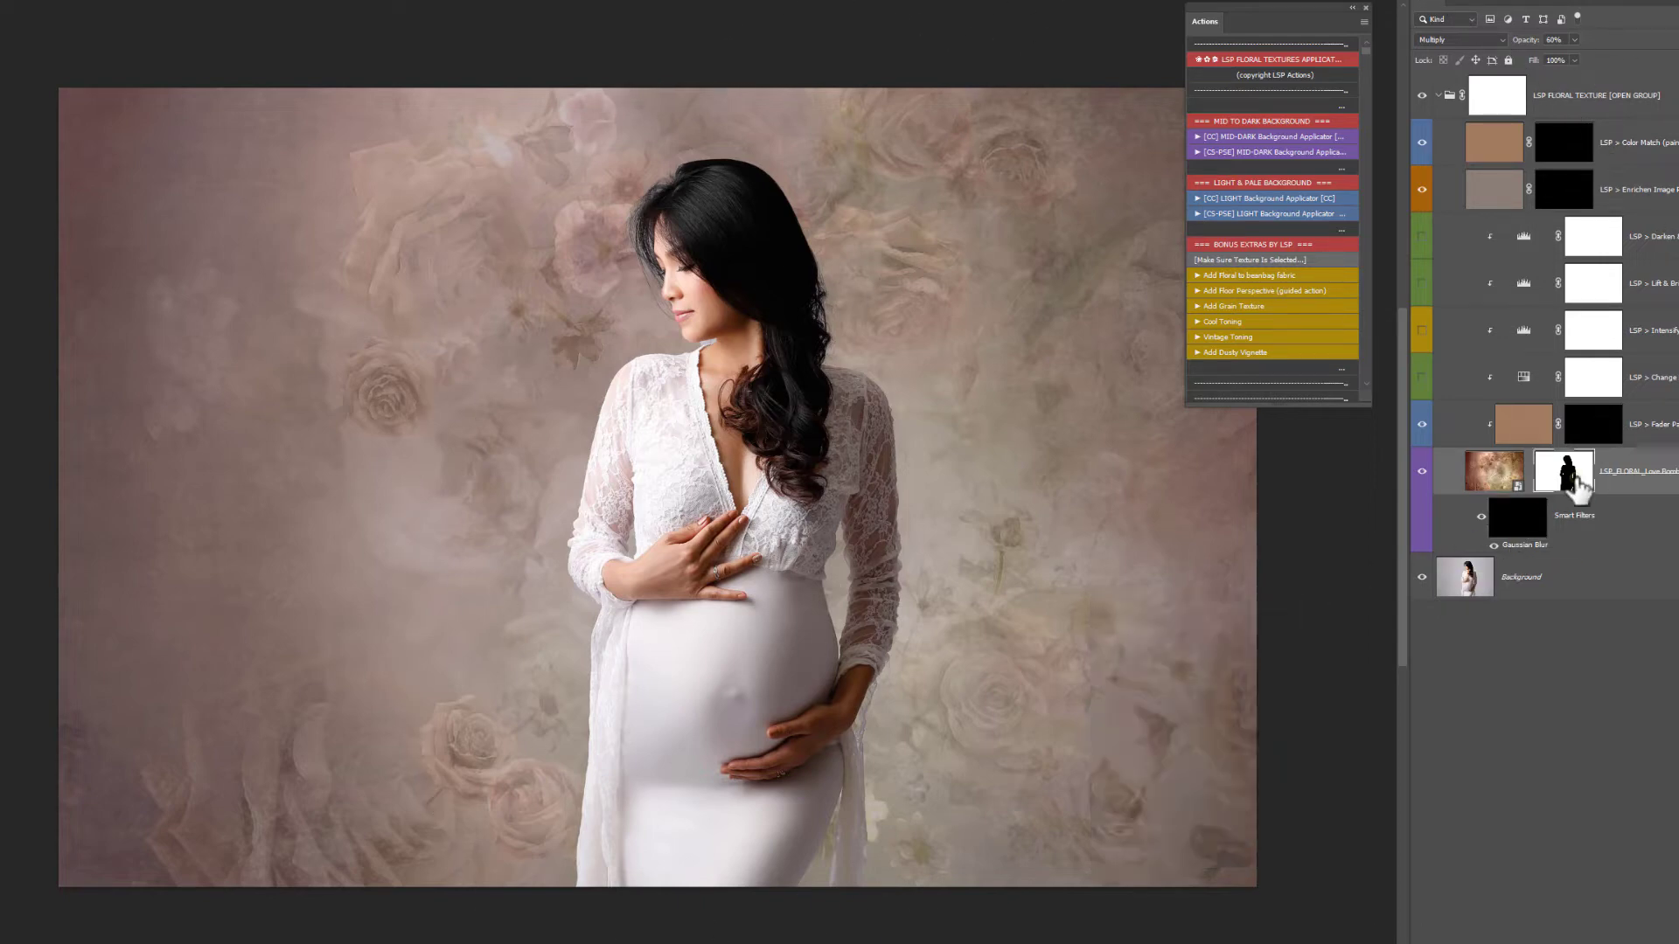
pyautogui.click(1609, 434)
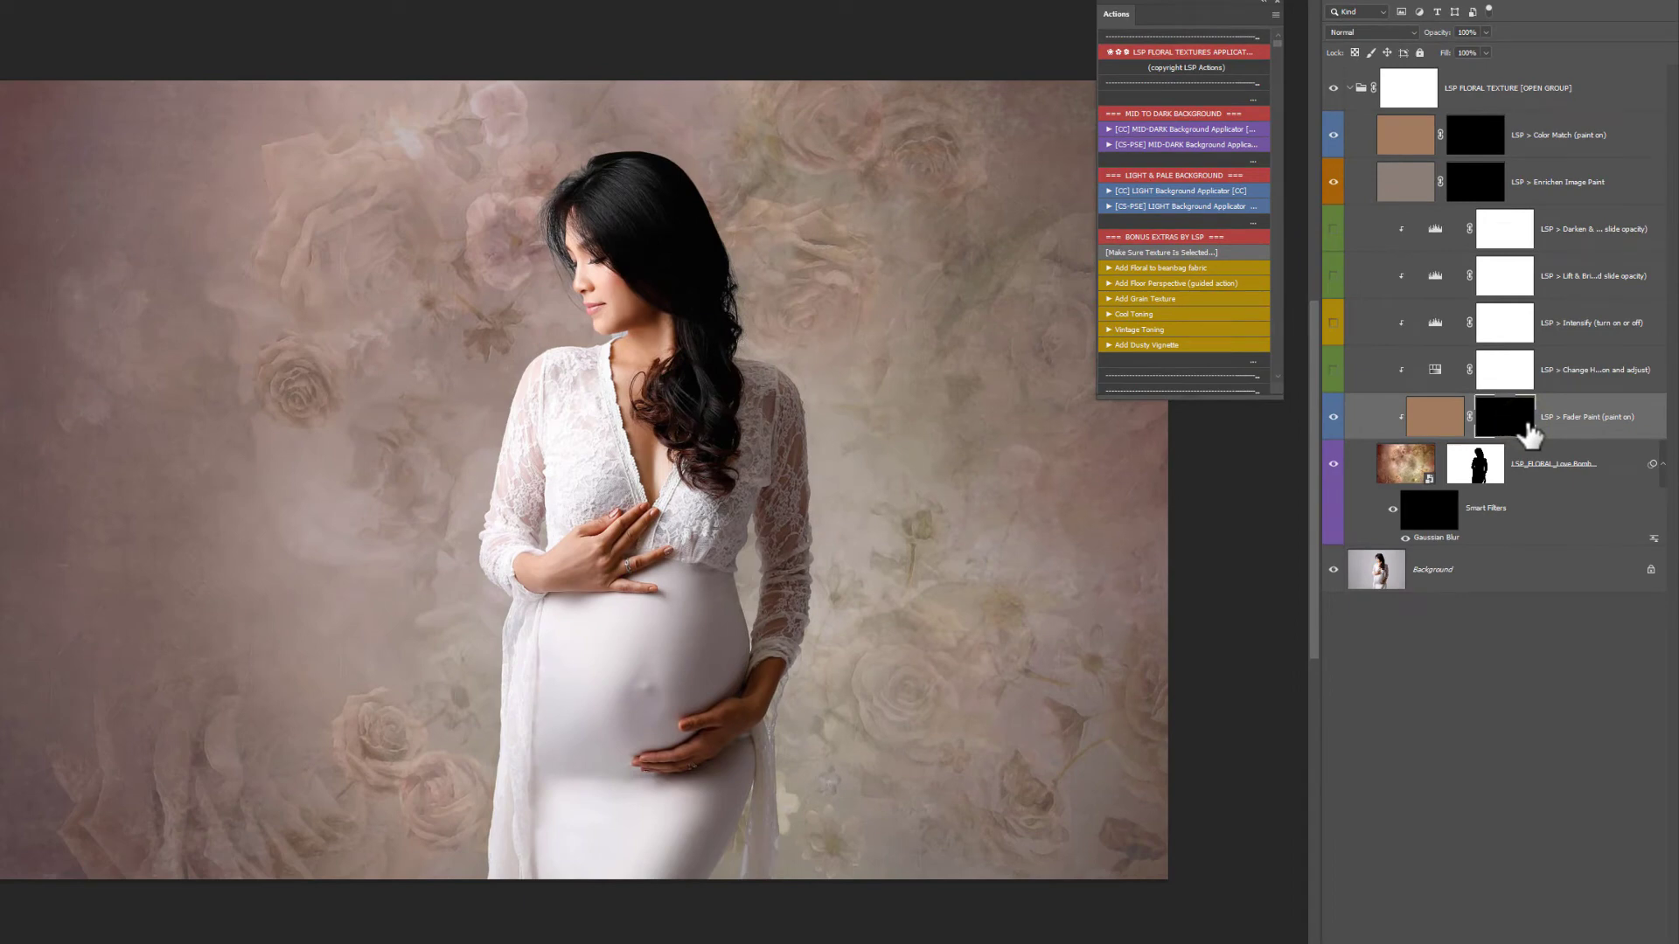
pyautogui.rightClick(789, 569)
pyautogui.moveTo(945, 600); pyautogui.dragTo(948, 600)
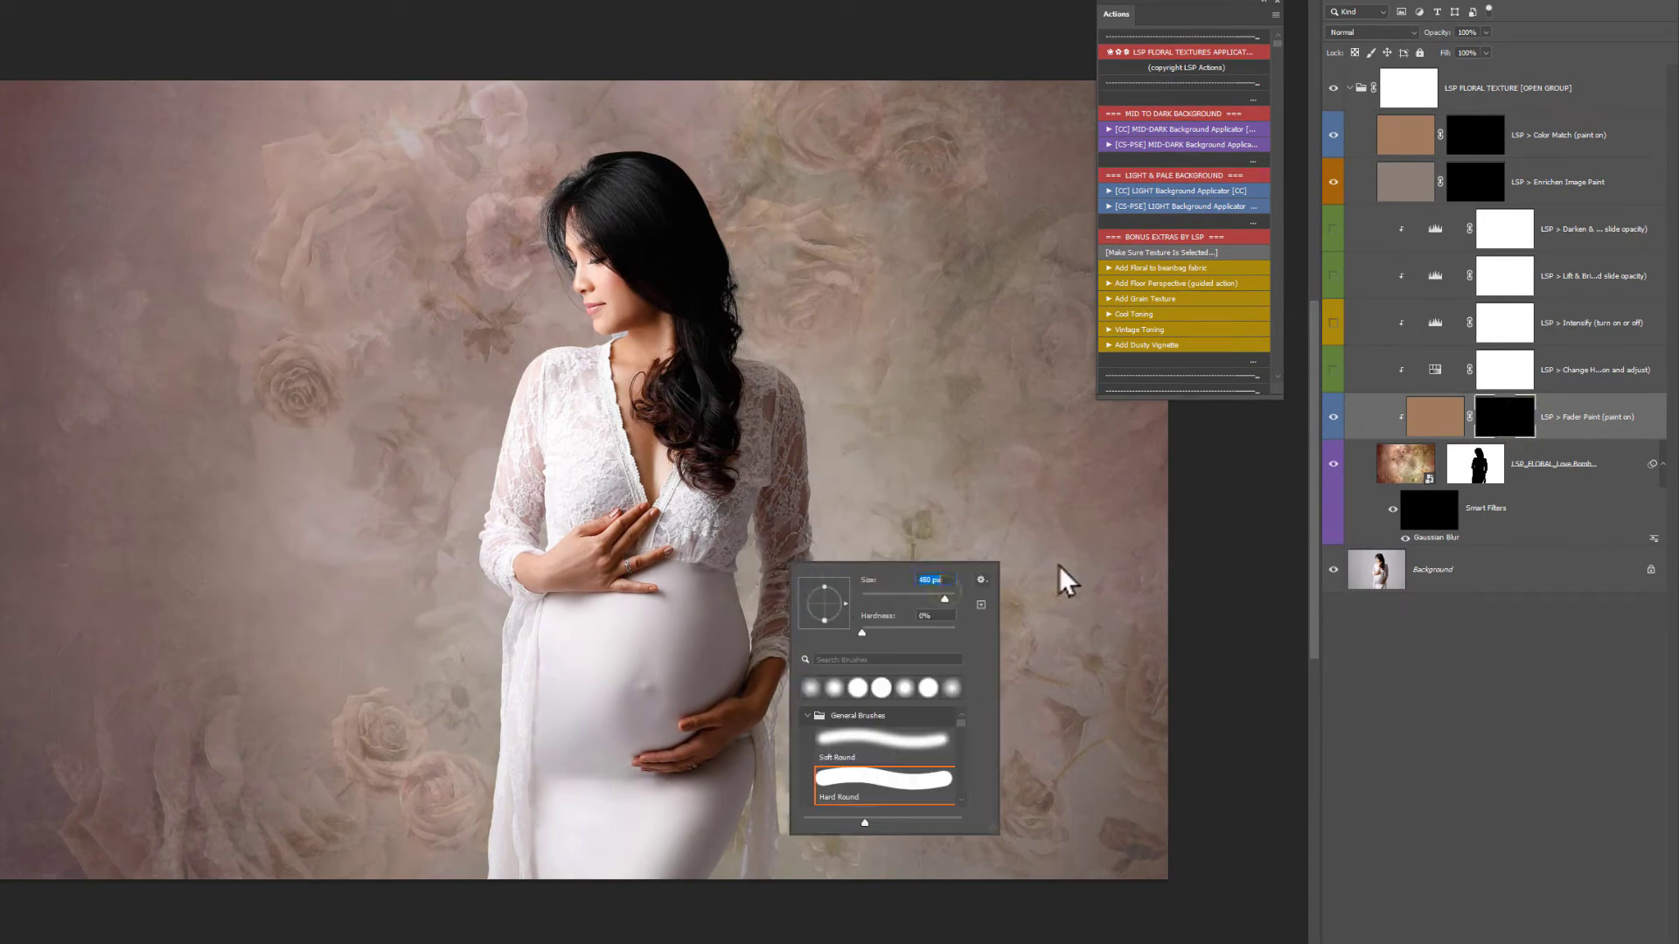
# Paint texture over the lower dress and fade it over the belly on the Fader Paint mask
pyautogui.click(1475, 472)
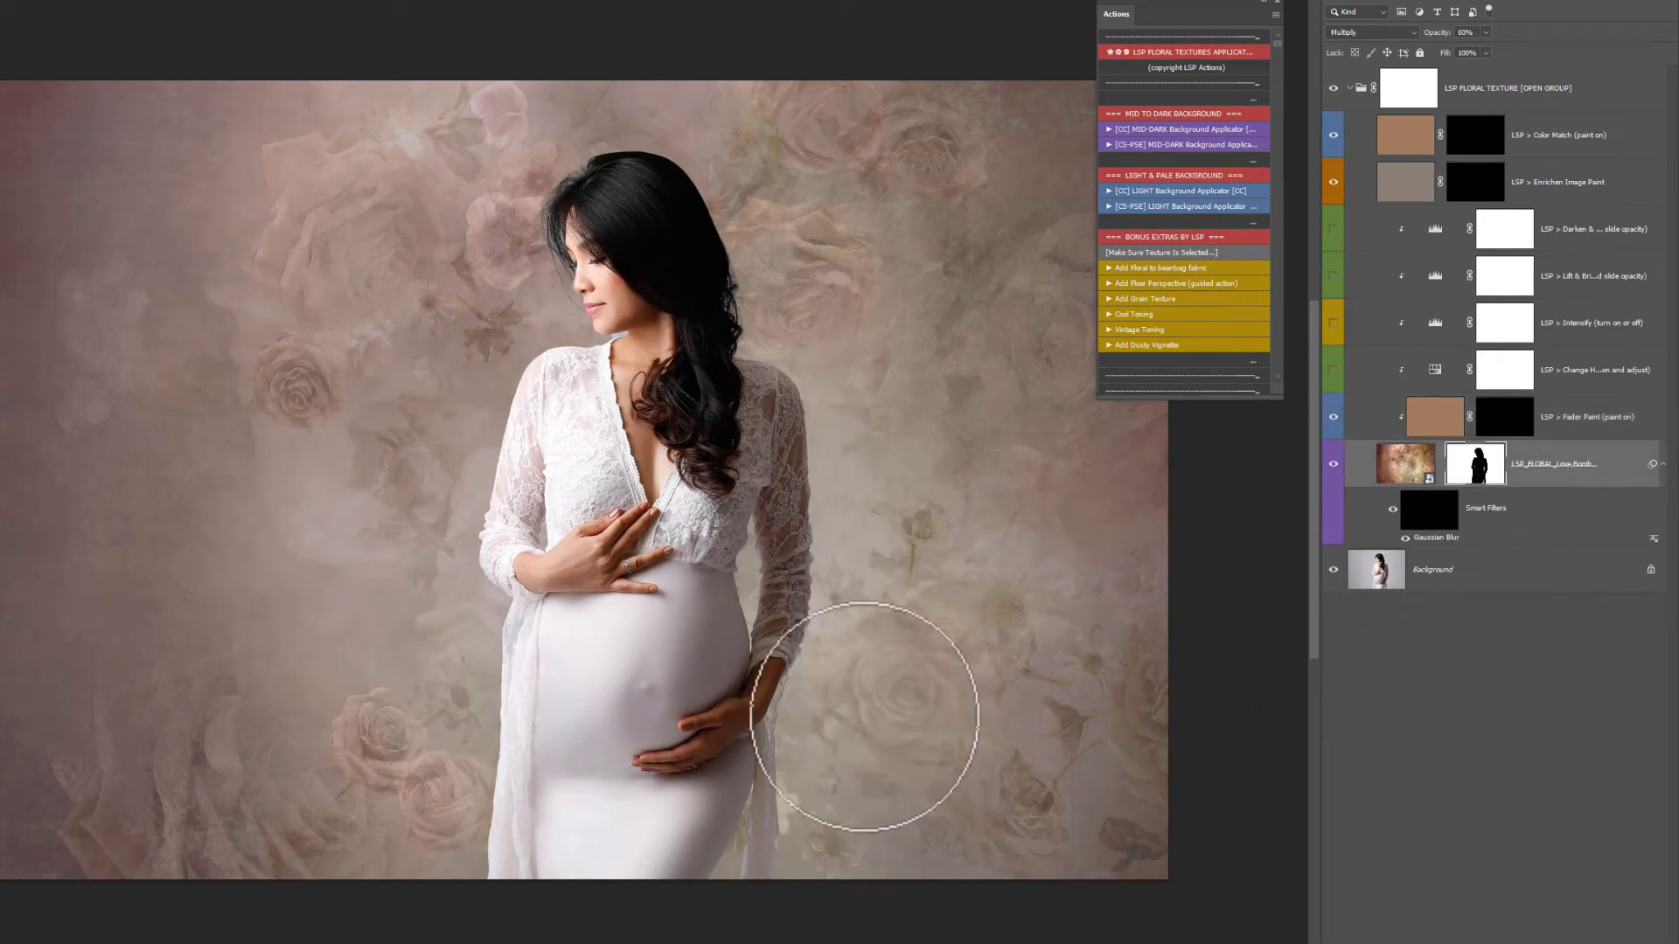
pyautogui.moveTo(864, 717)
pyautogui.mouseDown()
pyautogui.moveTo(766, 758)
pyautogui.moveTo(668, 870)
pyautogui.moveTo(533, 799)
pyautogui.moveTo(564, 862)
pyautogui.moveTo(618, 827)
pyautogui.moveTo(544, 822)
pyautogui.moveTo(502, 705)
pyautogui.mouseUp()
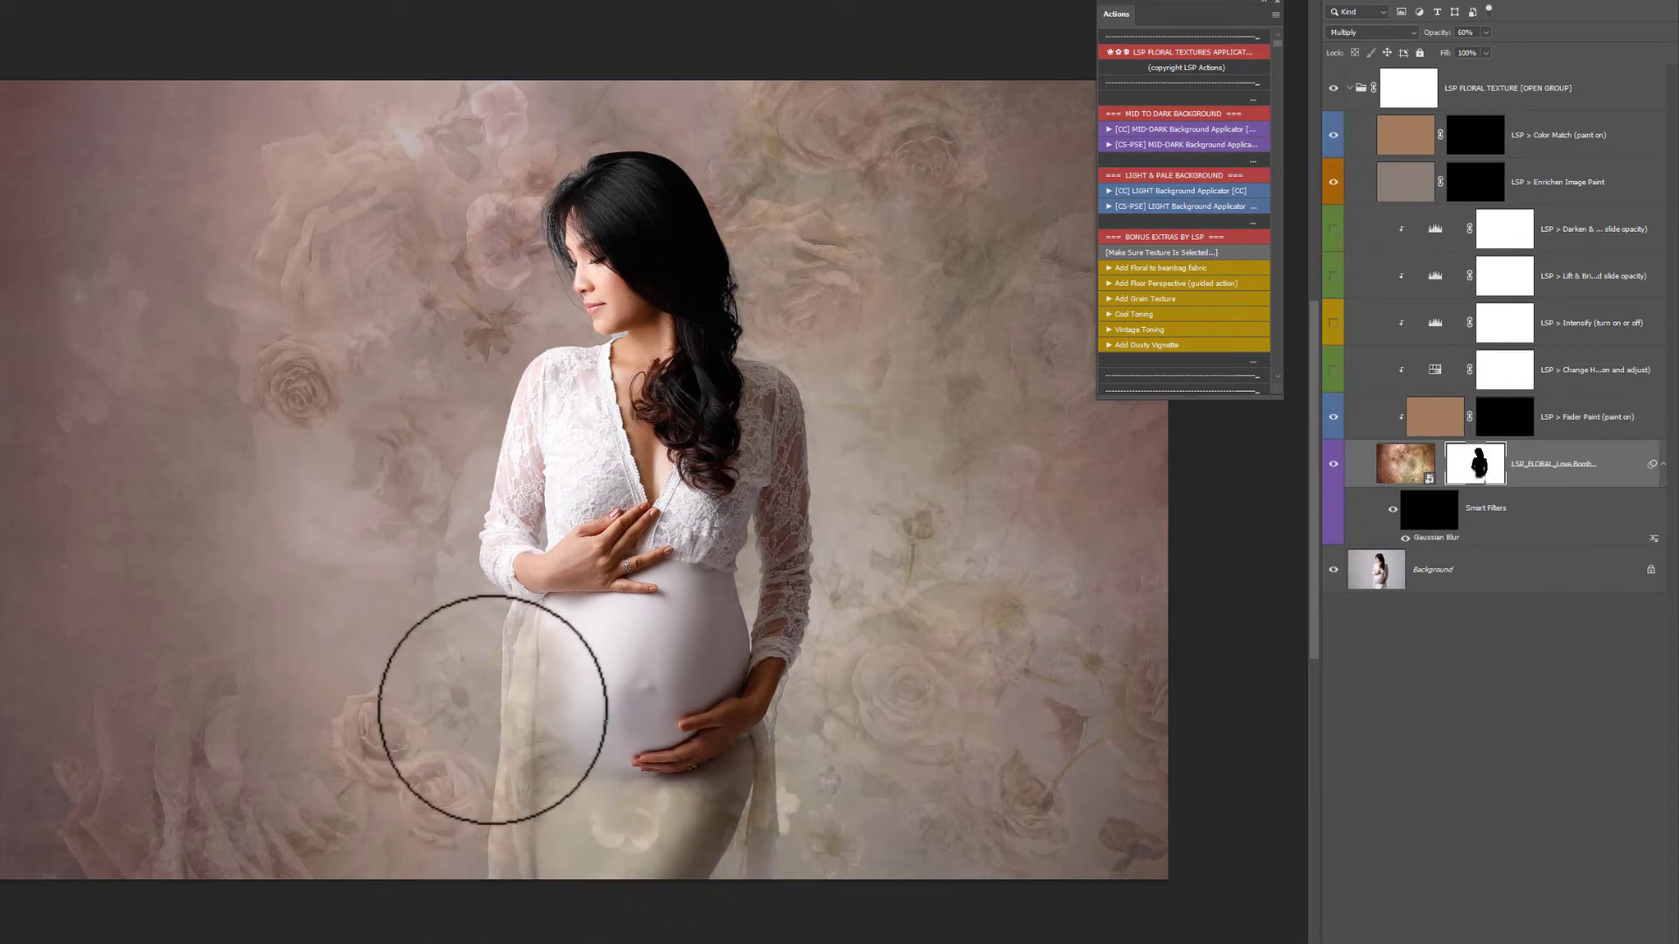
pyautogui.click(1513, 425)
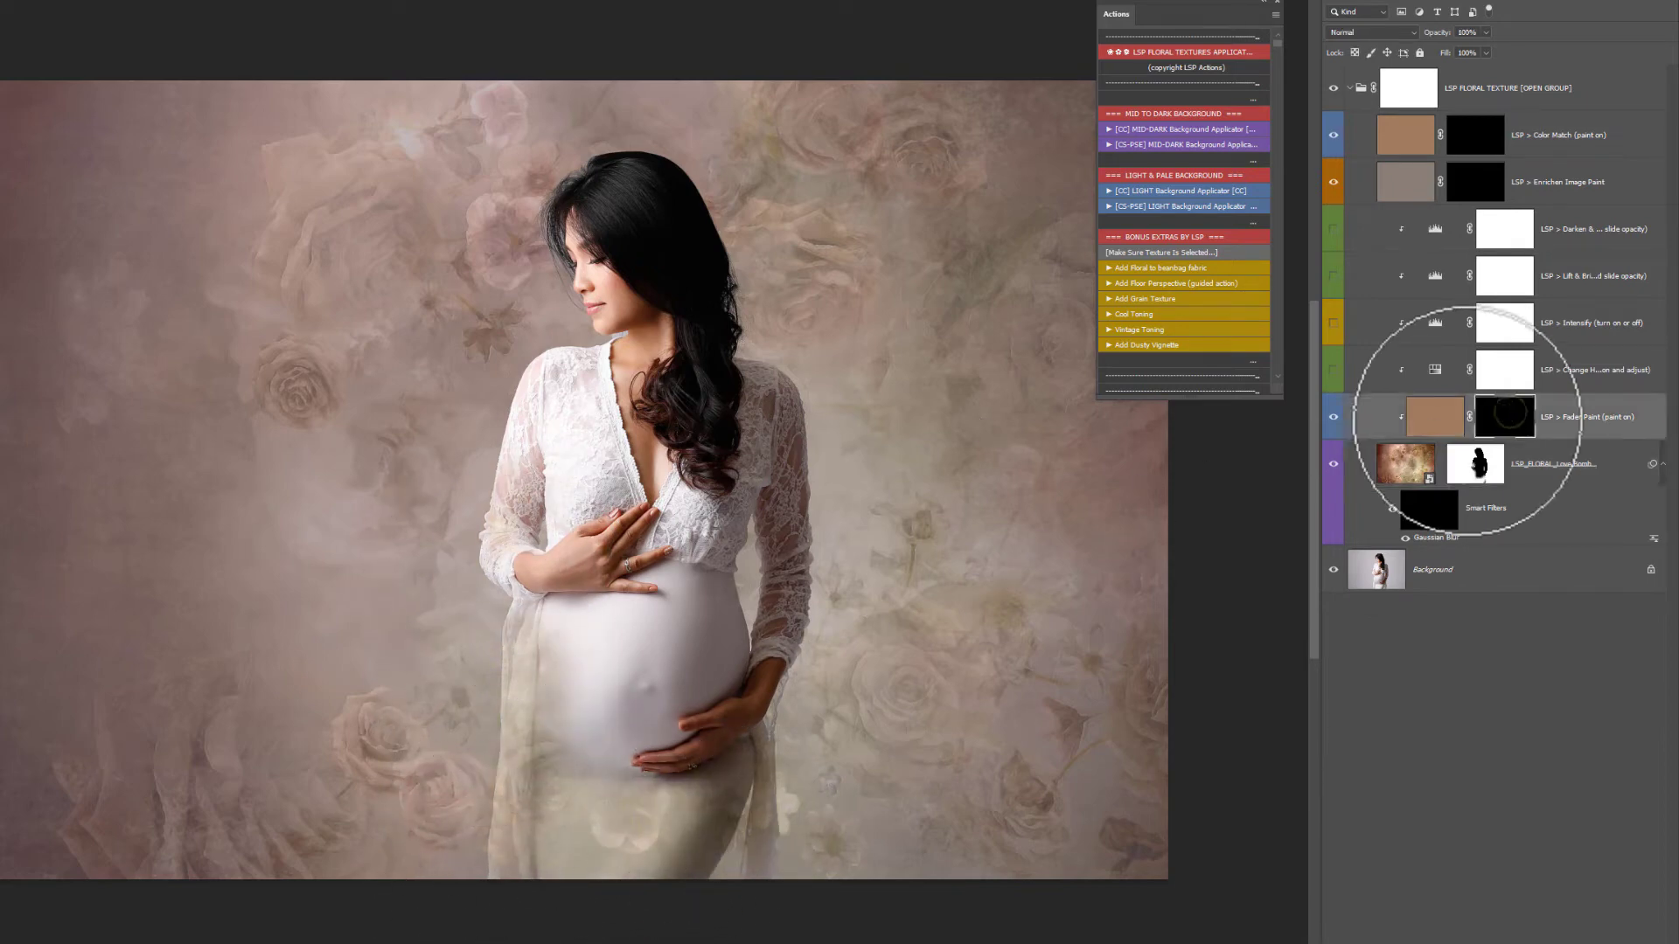
pyautogui.moveTo(544, 657)
pyautogui.mouseDown()
pyautogui.moveTo(528, 915)
pyautogui.moveTo(565, 920)
pyautogui.moveTo(632, 823)
pyautogui.moveTo(682, 806)
pyautogui.mouseUp()
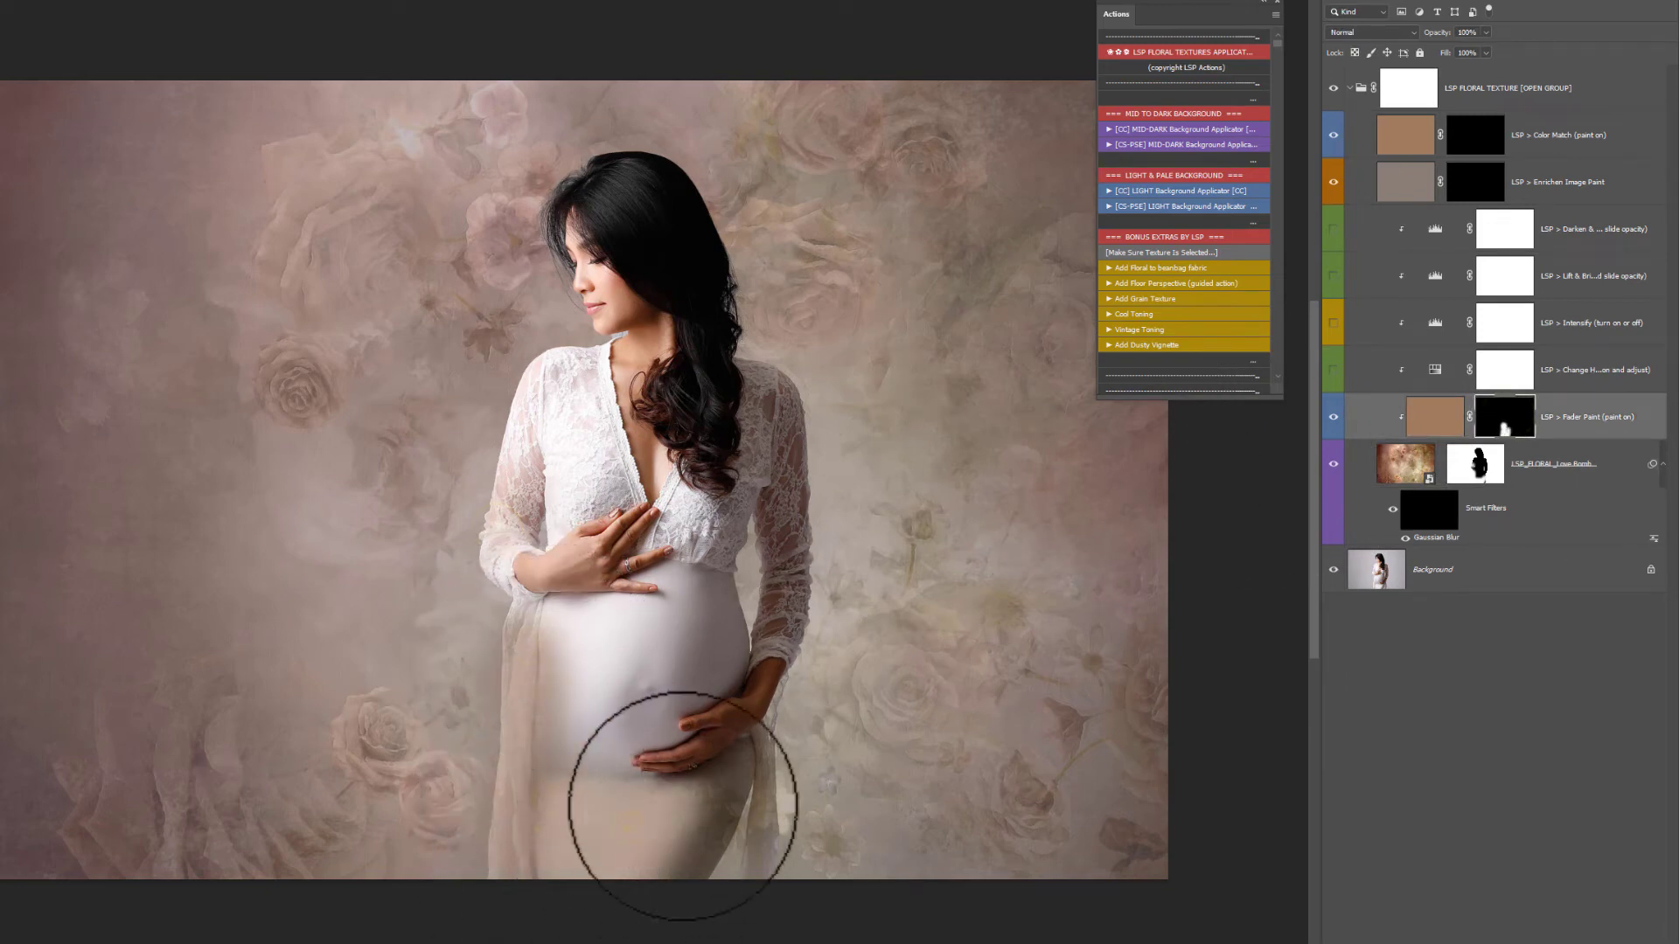
pyautogui.rightClick(669, 631)
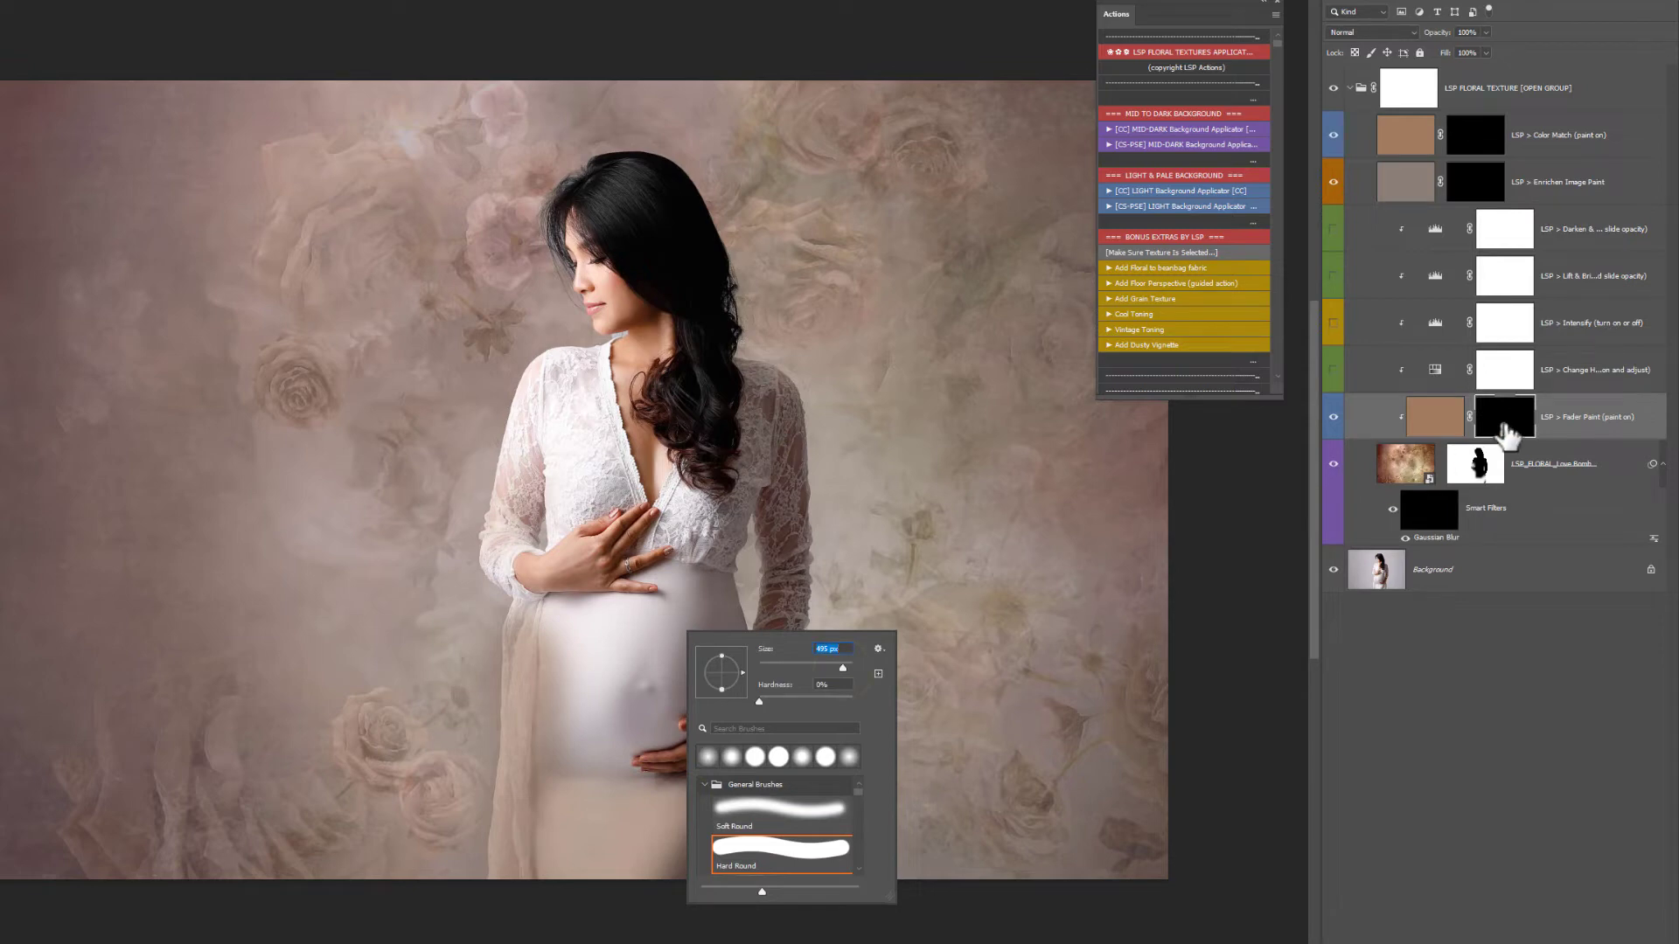
pyautogui.click(1505, 431)
# Undo the dress fading, try fading the lower-right backdrop, then undo it too
pyautogui.hotkey('ctrl', 'z')
pyautogui.hotkey('ctrl', 'z')
pyautogui.hotkey('ctrl', 'z')
pyautogui.hotkey('ctrl', 'z')
pyautogui.hotkey('ctrl', 'z')
pyautogui.hotkey('ctrl', 'z')
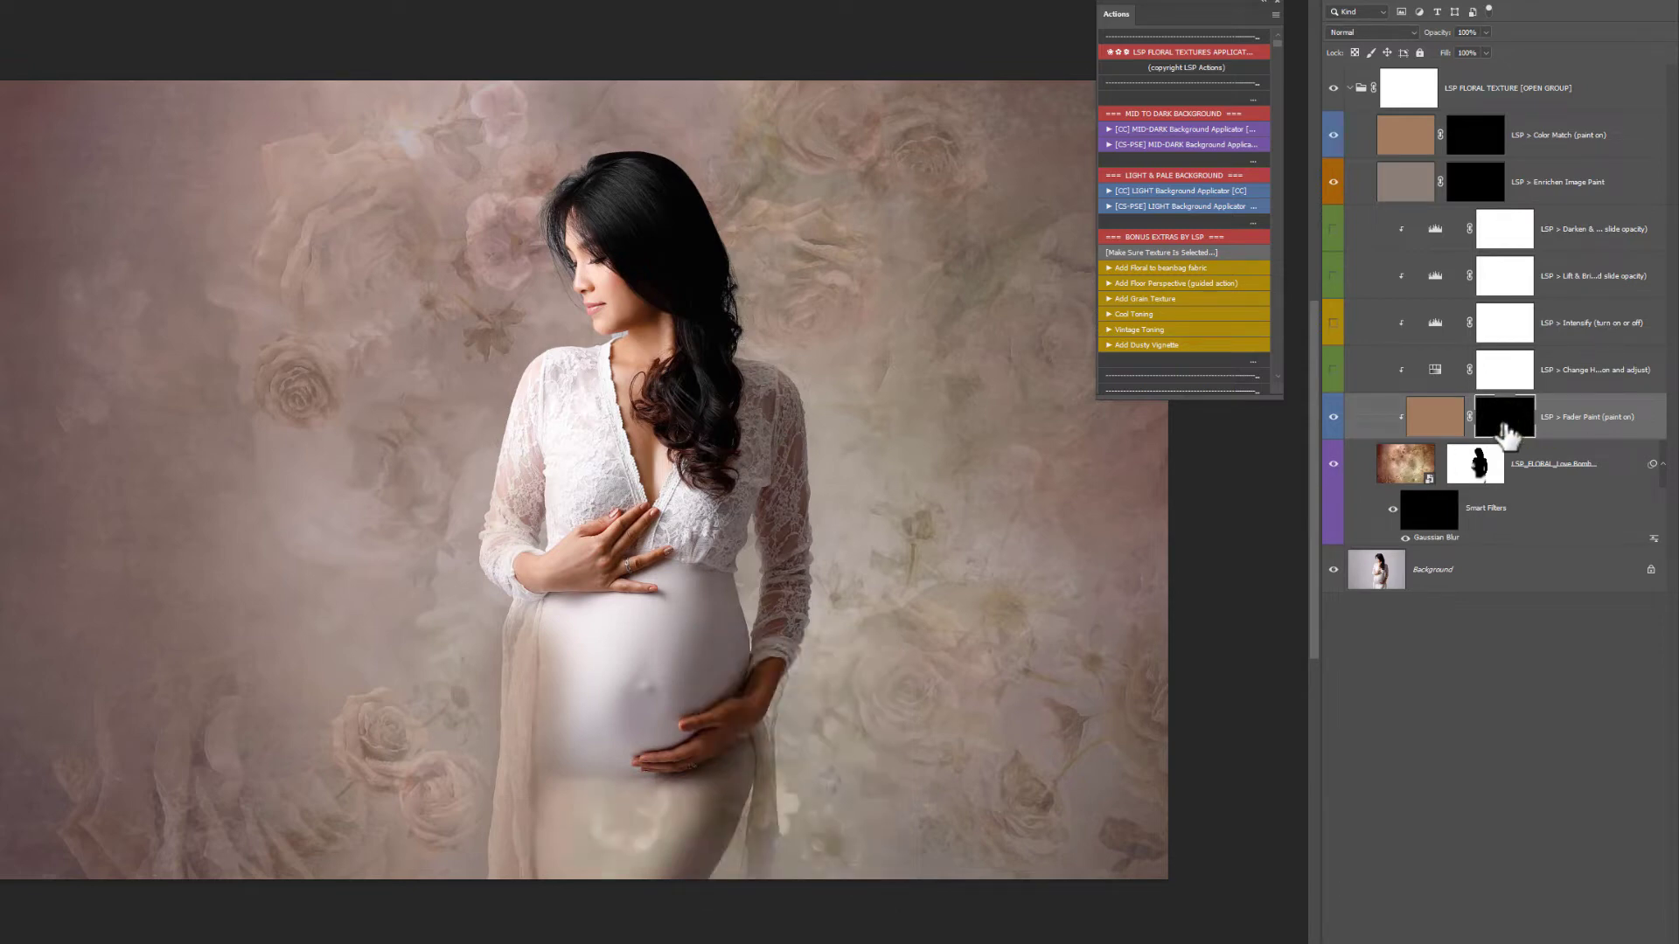
pyautogui.hotkey('ctrl', 'z')
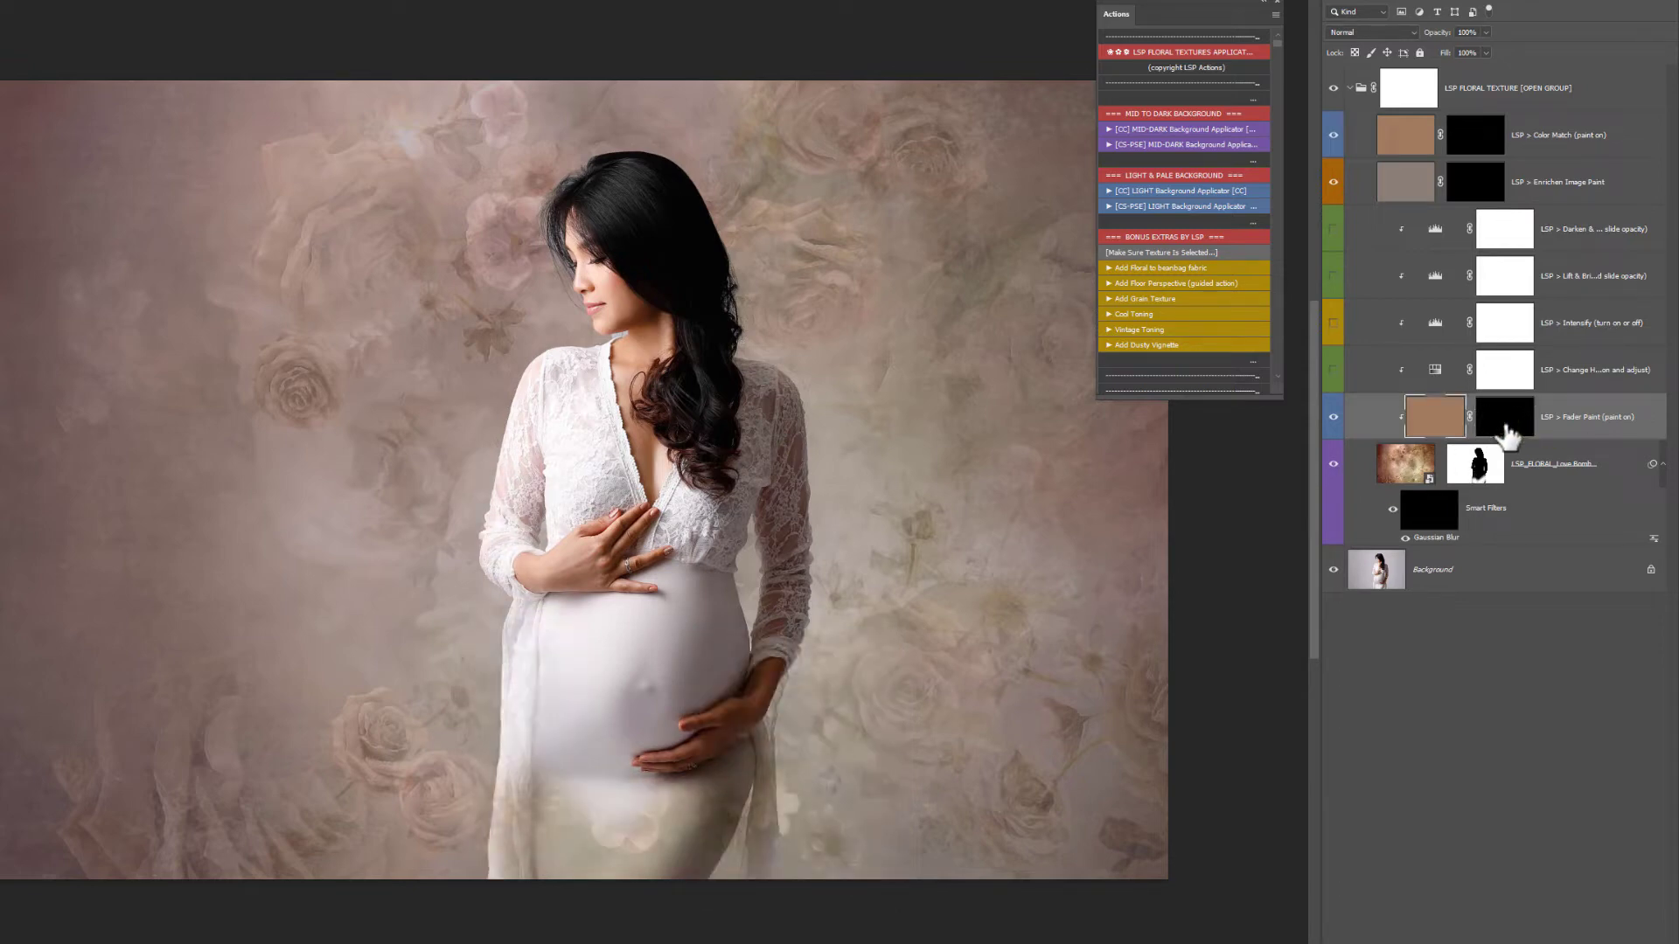
pyautogui.hotkey('ctrl', 'z')
pyautogui.hotkey('ctrl', 'z')
pyautogui.click(1504, 427)
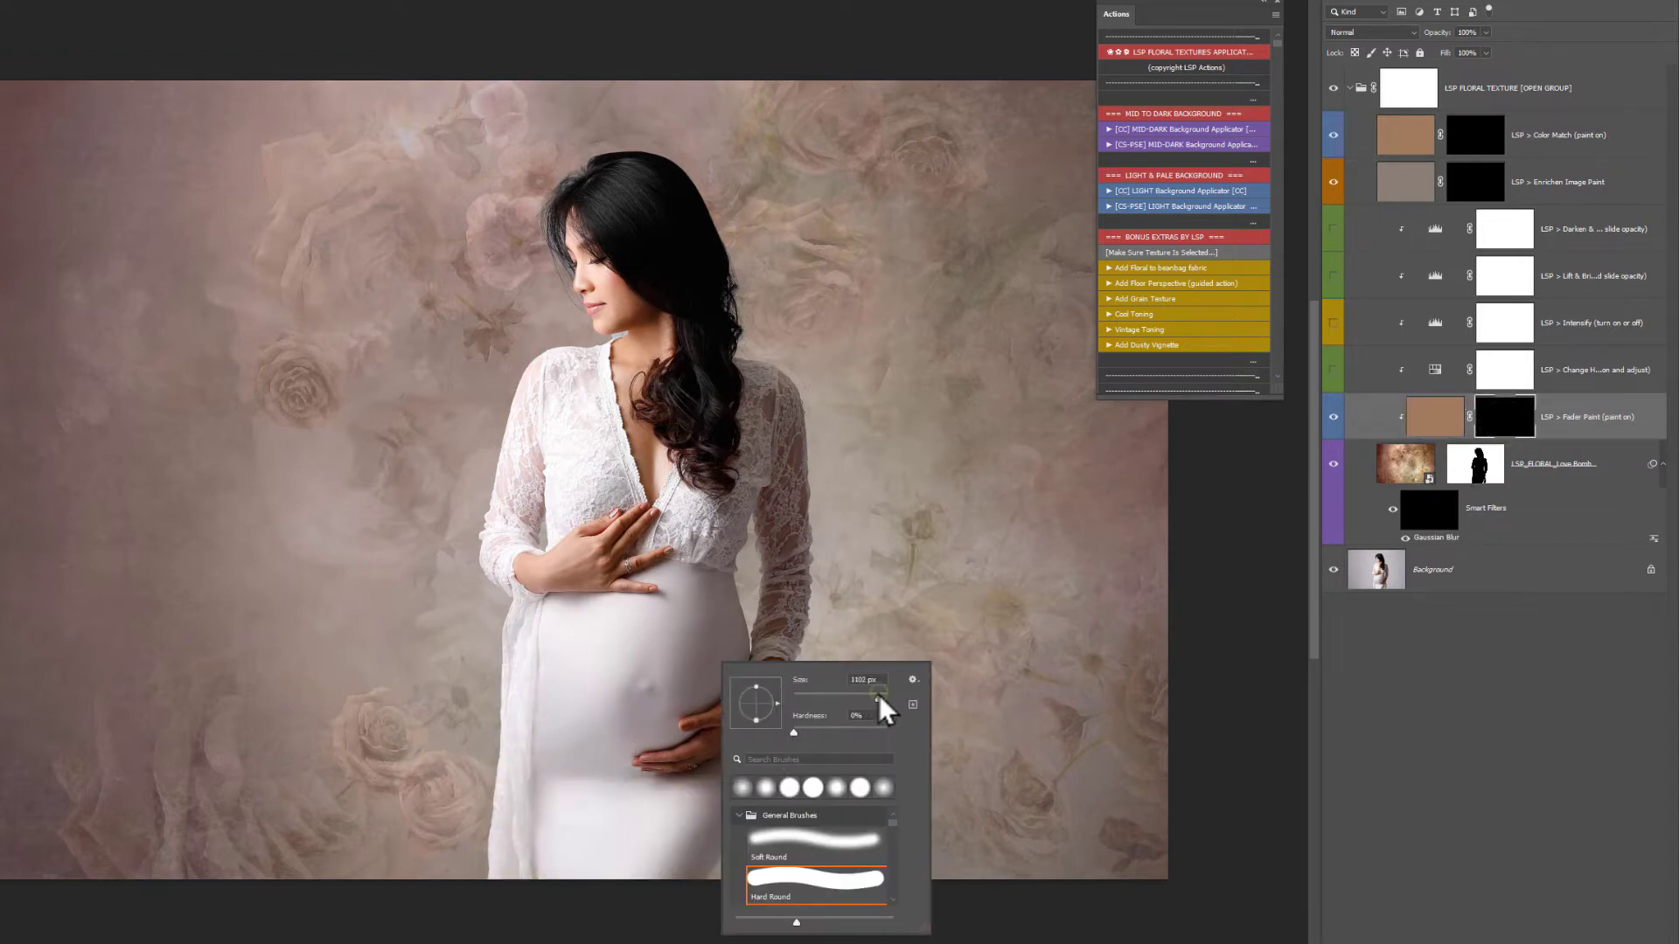
pyautogui.click(944, 765)
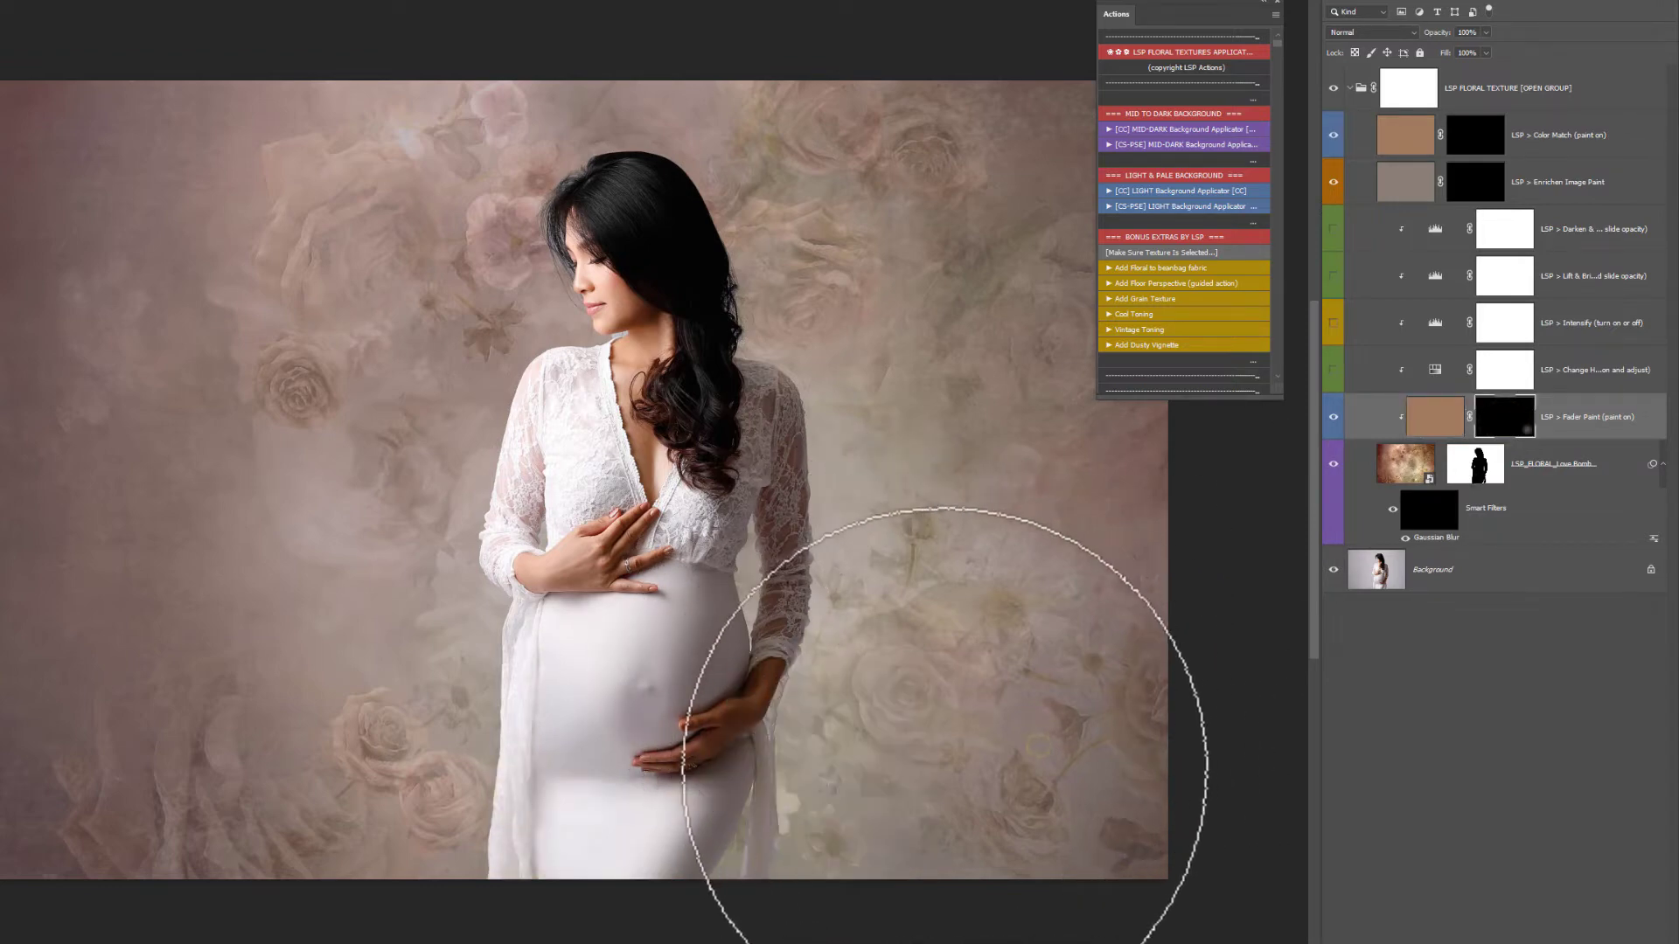
pyautogui.moveTo(944, 765)
pyautogui.mouseDown()
pyautogui.moveTo(859, 656)
pyautogui.moveTo(968, 691)
pyautogui.moveTo(371, 797)
pyautogui.moveTo(406, 757)
pyautogui.moveTo(425, 797)
pyautogui.moveTo(480, 545)
pyautogui.moveTo(461, 543)
pyautogui.moveTo(464, 466)
pyautogui.moveTo(310, 390)
pyautogui.moveTo(294, 680)
pyautogui.moveTo(253, 803)
pyautogui.moveTo(172, 813)
pyautogui.moveTo(34, 788)
pyautogui.moveTo(358, 761)
pyautogui.moveTo(410, 791)
pyautogui.moveTo(347, 814)
pyautogui.moveTo(161, 735)
pyautogui.moveTo(65, 669)
pyautogui.moveTo(37, 784)
pyautogui.moveTo(450, 667)
pyautogui.moveTo(649, 666)
pyautogui.moveTo(889, 622)
pyautogui.moveTo(889, 582)
pyautogui.moveTo(841, 518)
pyautogui.moveTo(861, 535)
pyautogui.moveTo(941, 501)
pyautogui.mouseUp()
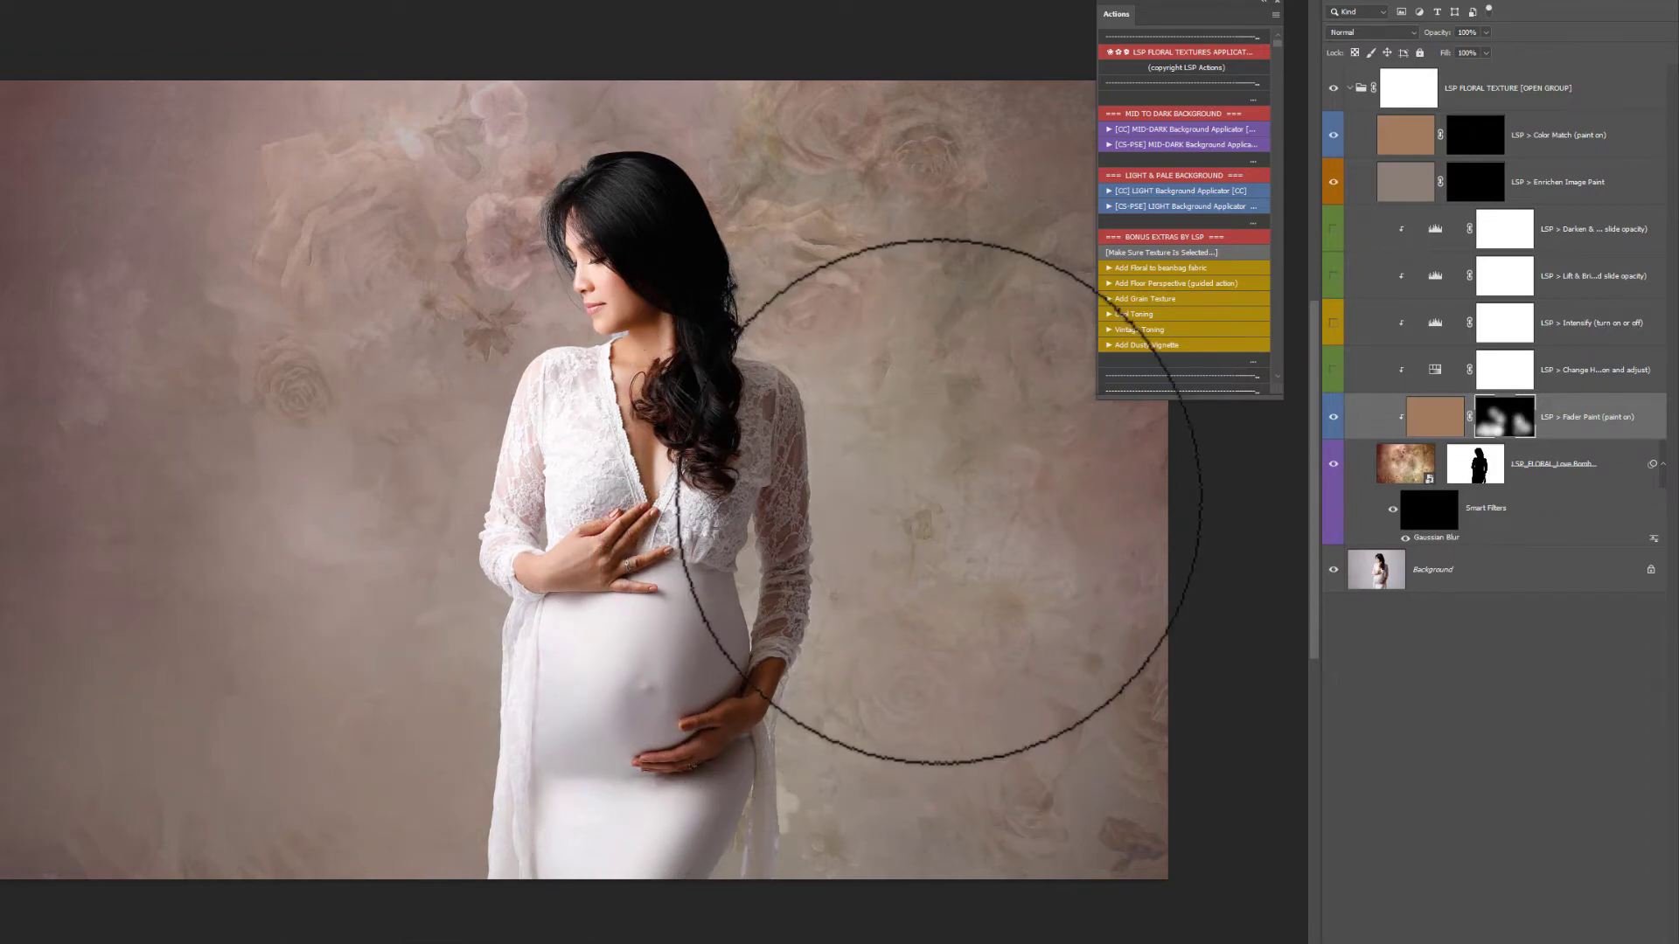
pyautogui.hotkey('ctrl', 'z')
# Try Hue 12 and Saturation −7 on Change Hue, hide it, and enable Intensify
pyautogui.click(1515, 381)
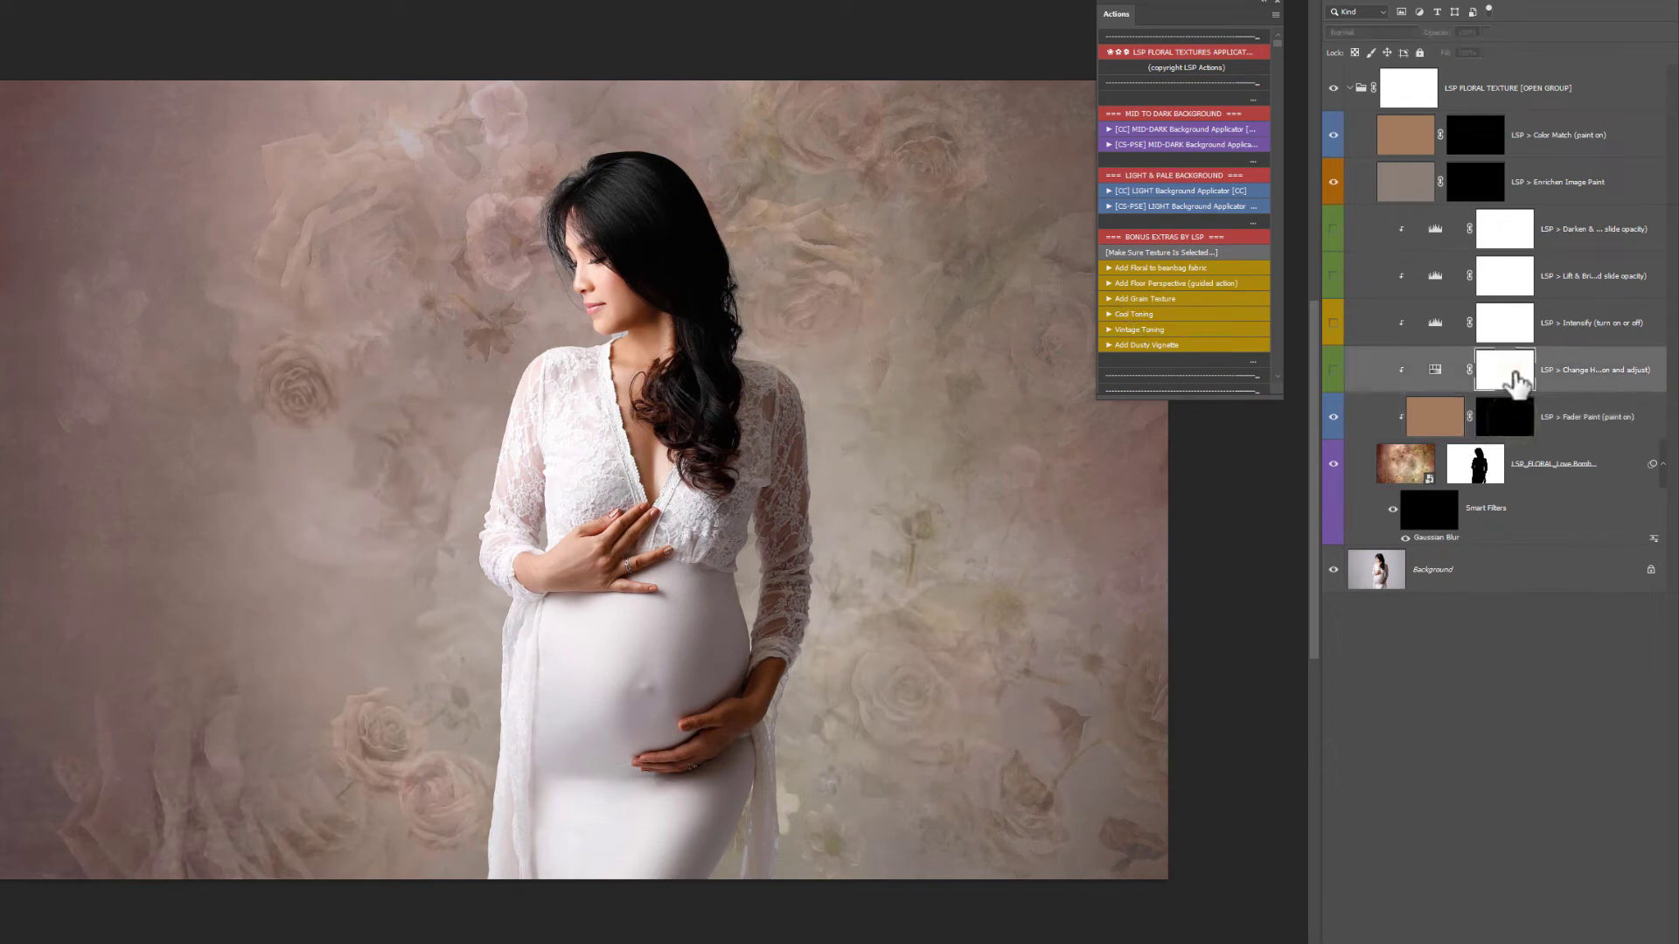
pyautogui.click(1334, 378)
pyautogui.click(1435, 378)
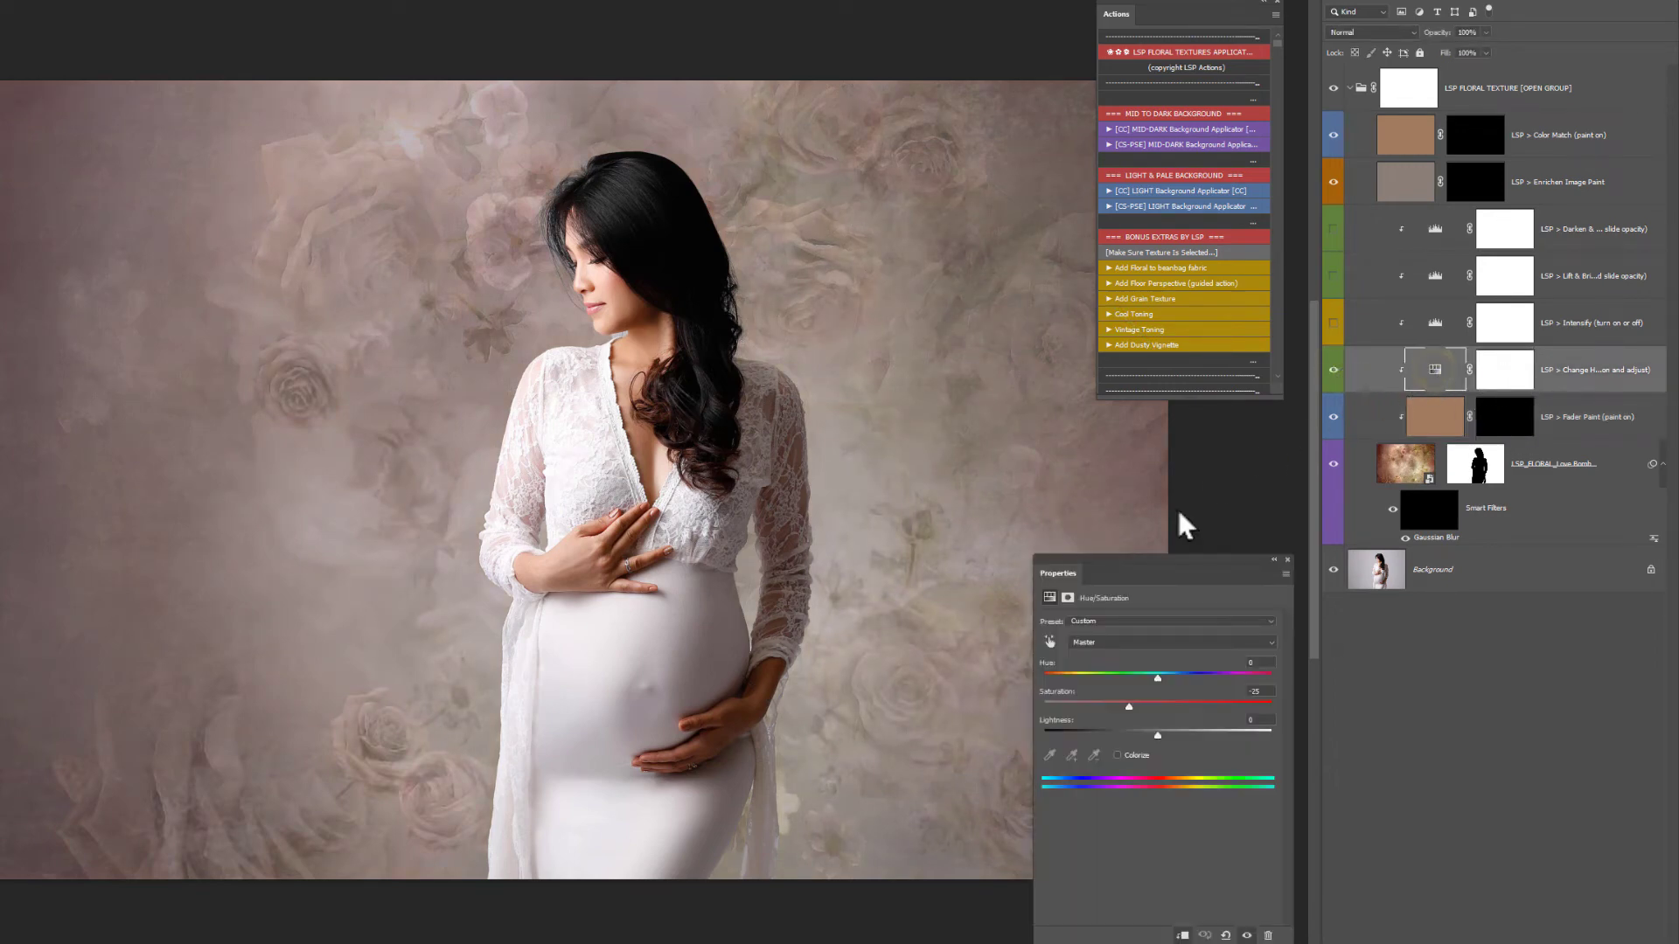
pyautogui.moveTo(1068, 559); pyautogui.dragTo(1050, 460)
pyautogui.moveTo(1147, 569); pyautogui.dragTo(1140, 603)
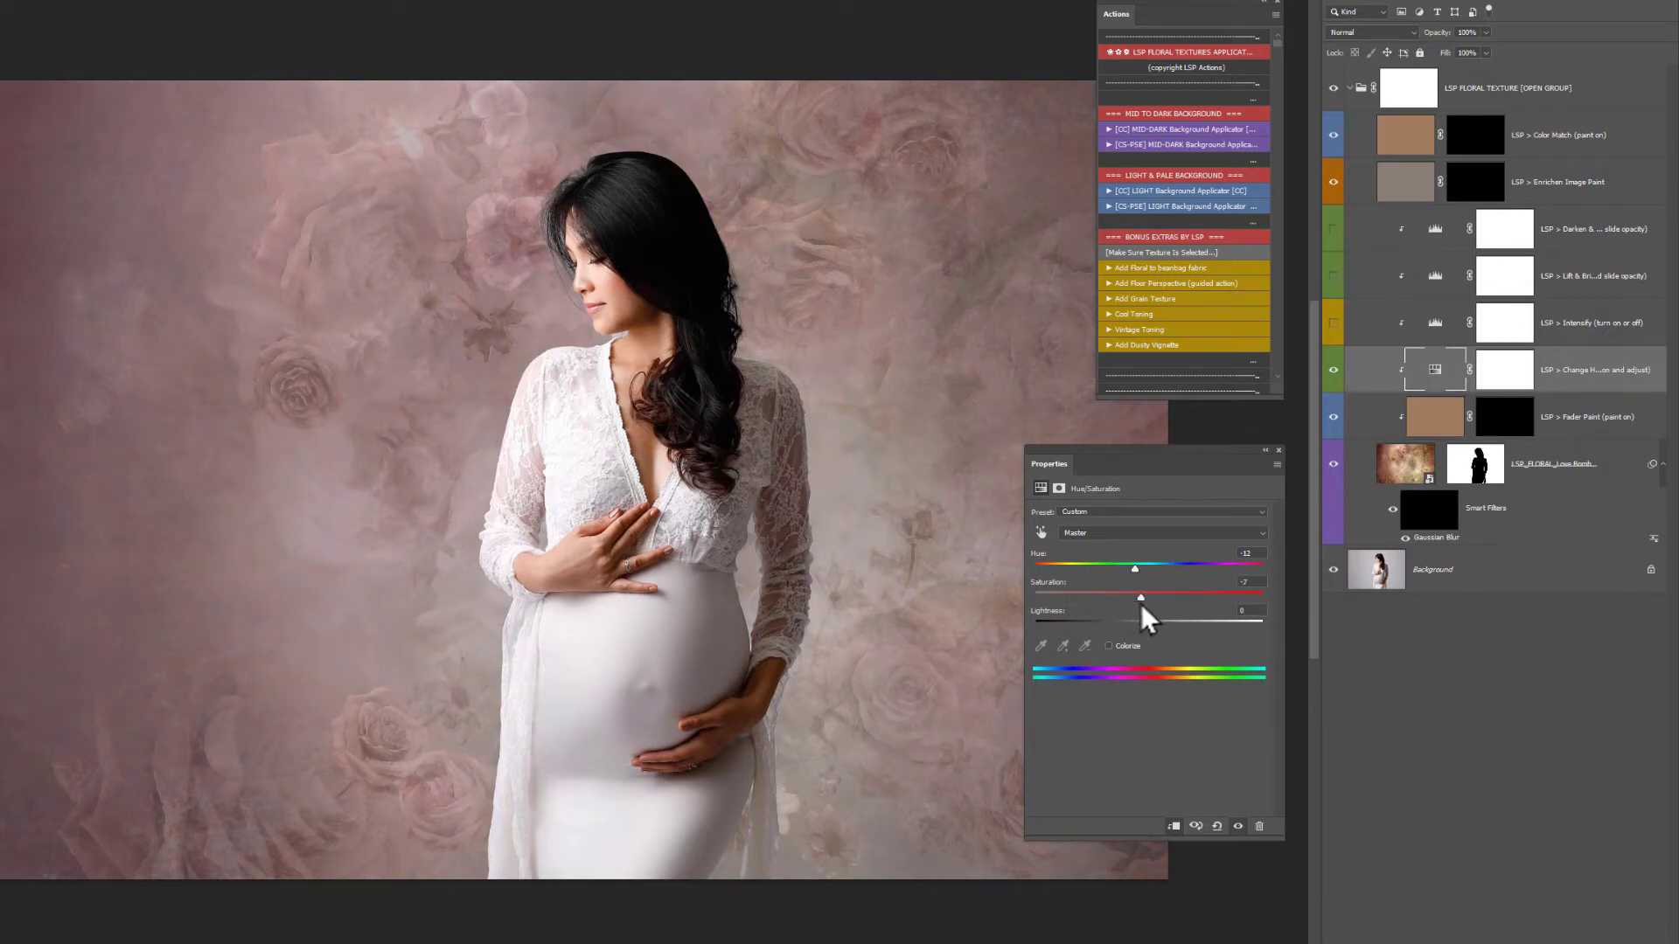
pyautogui.click(1333, 370)
pyautogui.moveTo(1067, 475); pyautogui.dragTo(1176, 583)
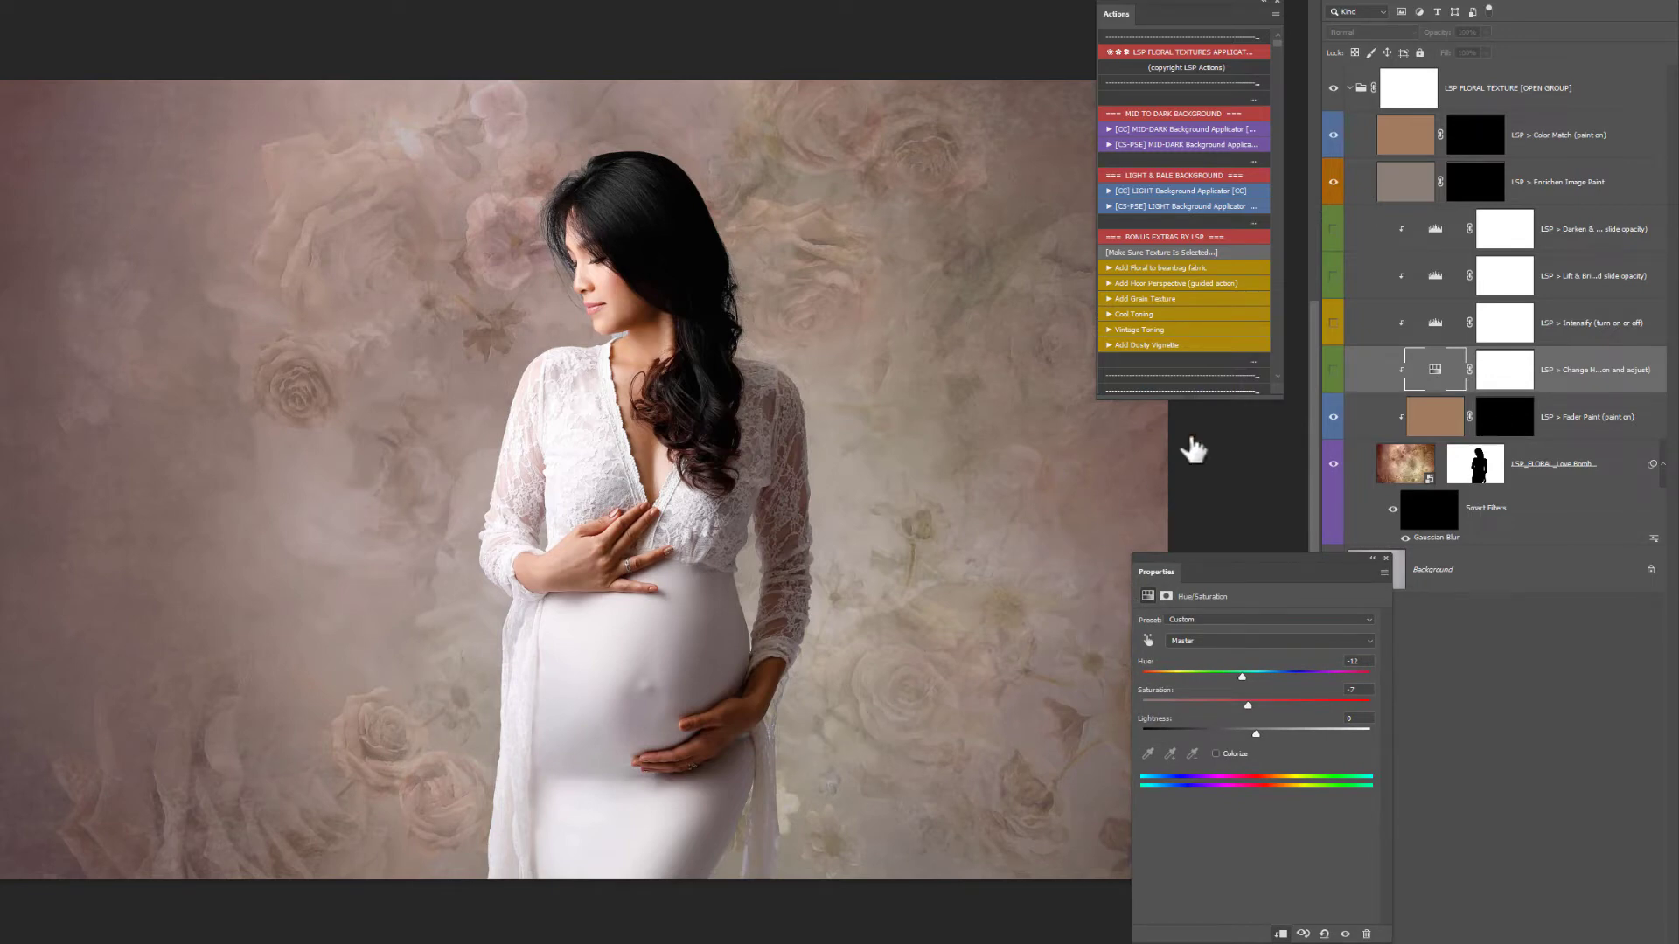
pyautogui.click(1334, 323)
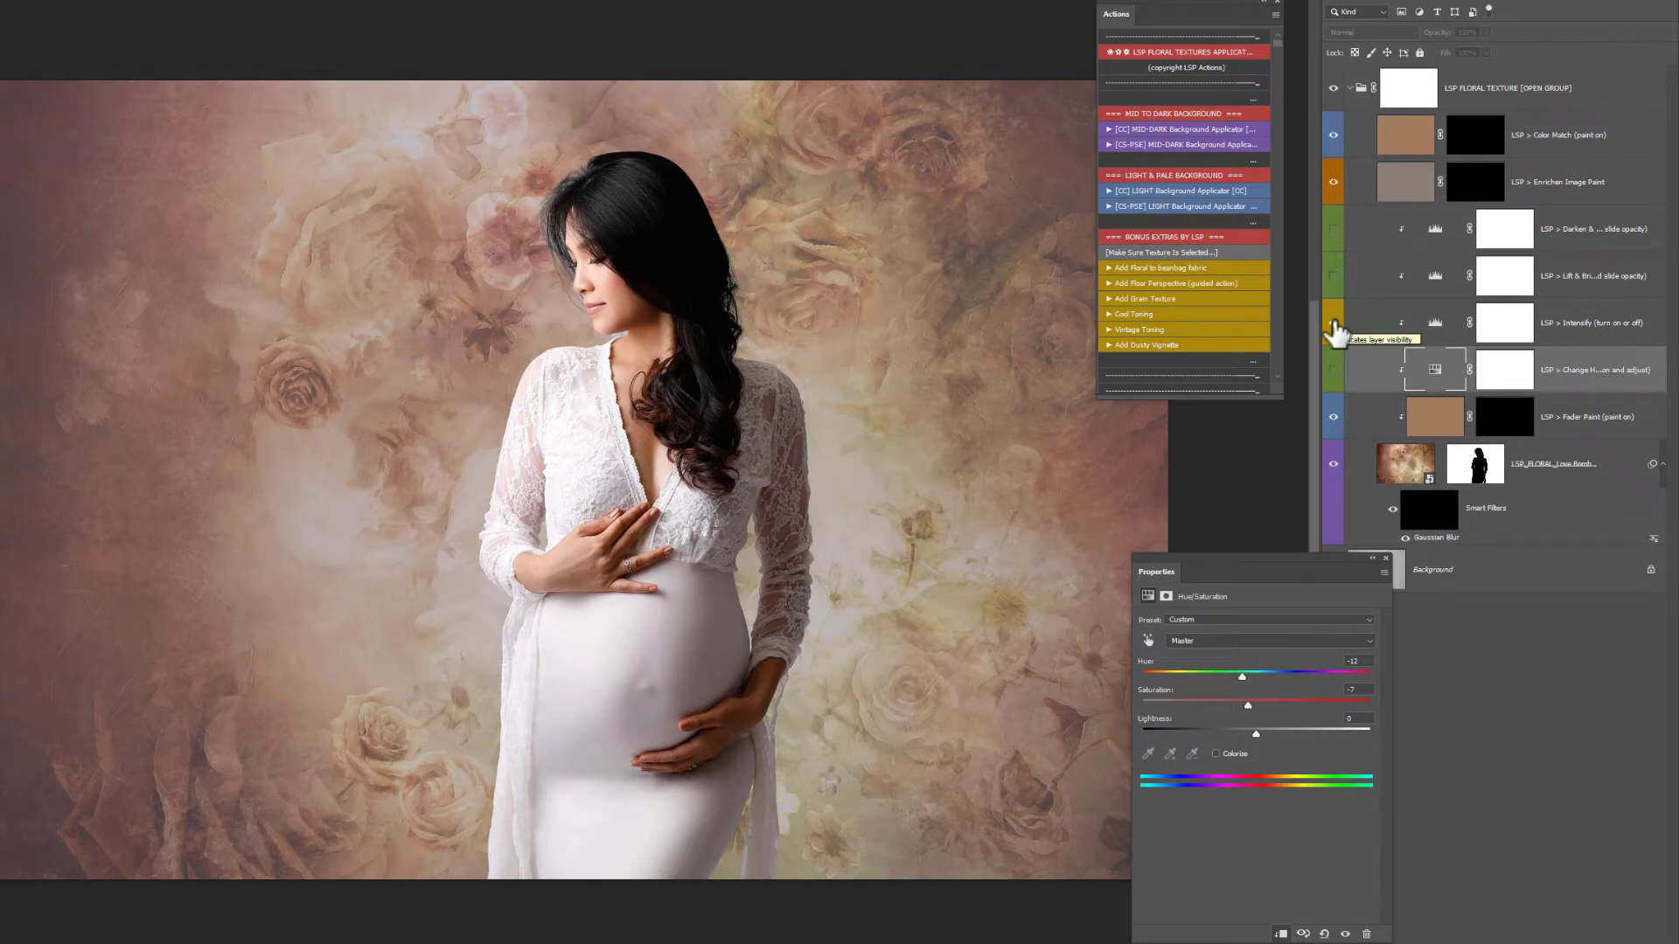
# Compare the image with Intensify hidden, then lower the Intensify layer's opacity
pyautogui.click(1333, 322)
pyautogui.click(1333, 323)
pyautogui.click(1565, 324)
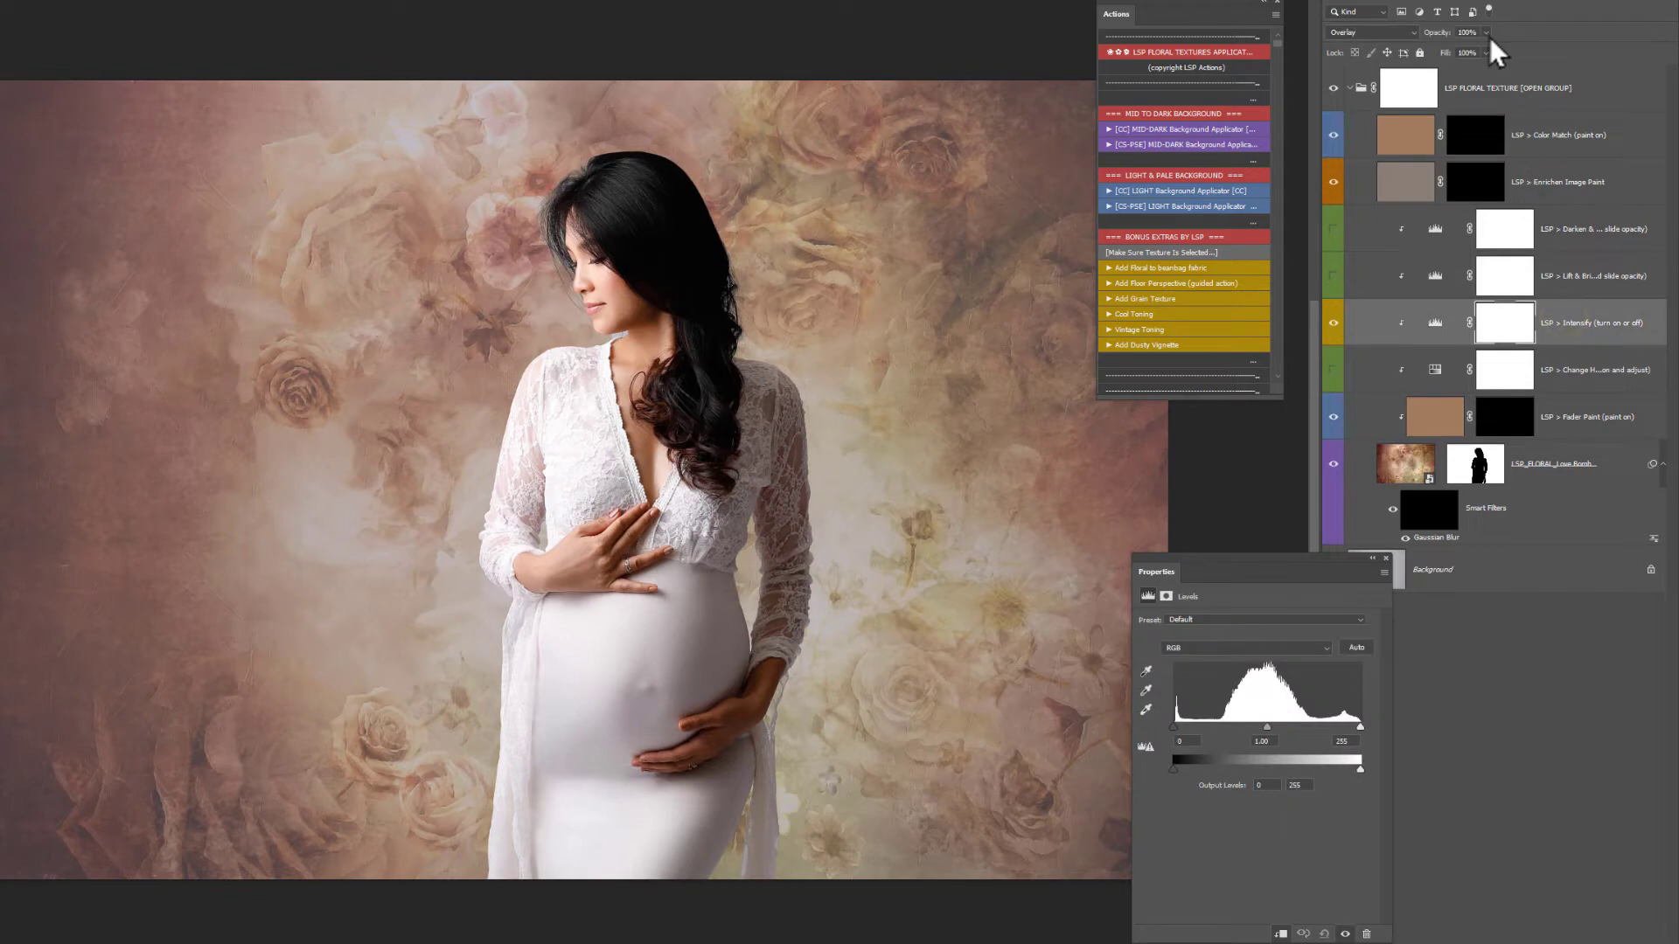
pyautogui.moveTo(1445, 49); pyautogui.dragTo(1448, 49)
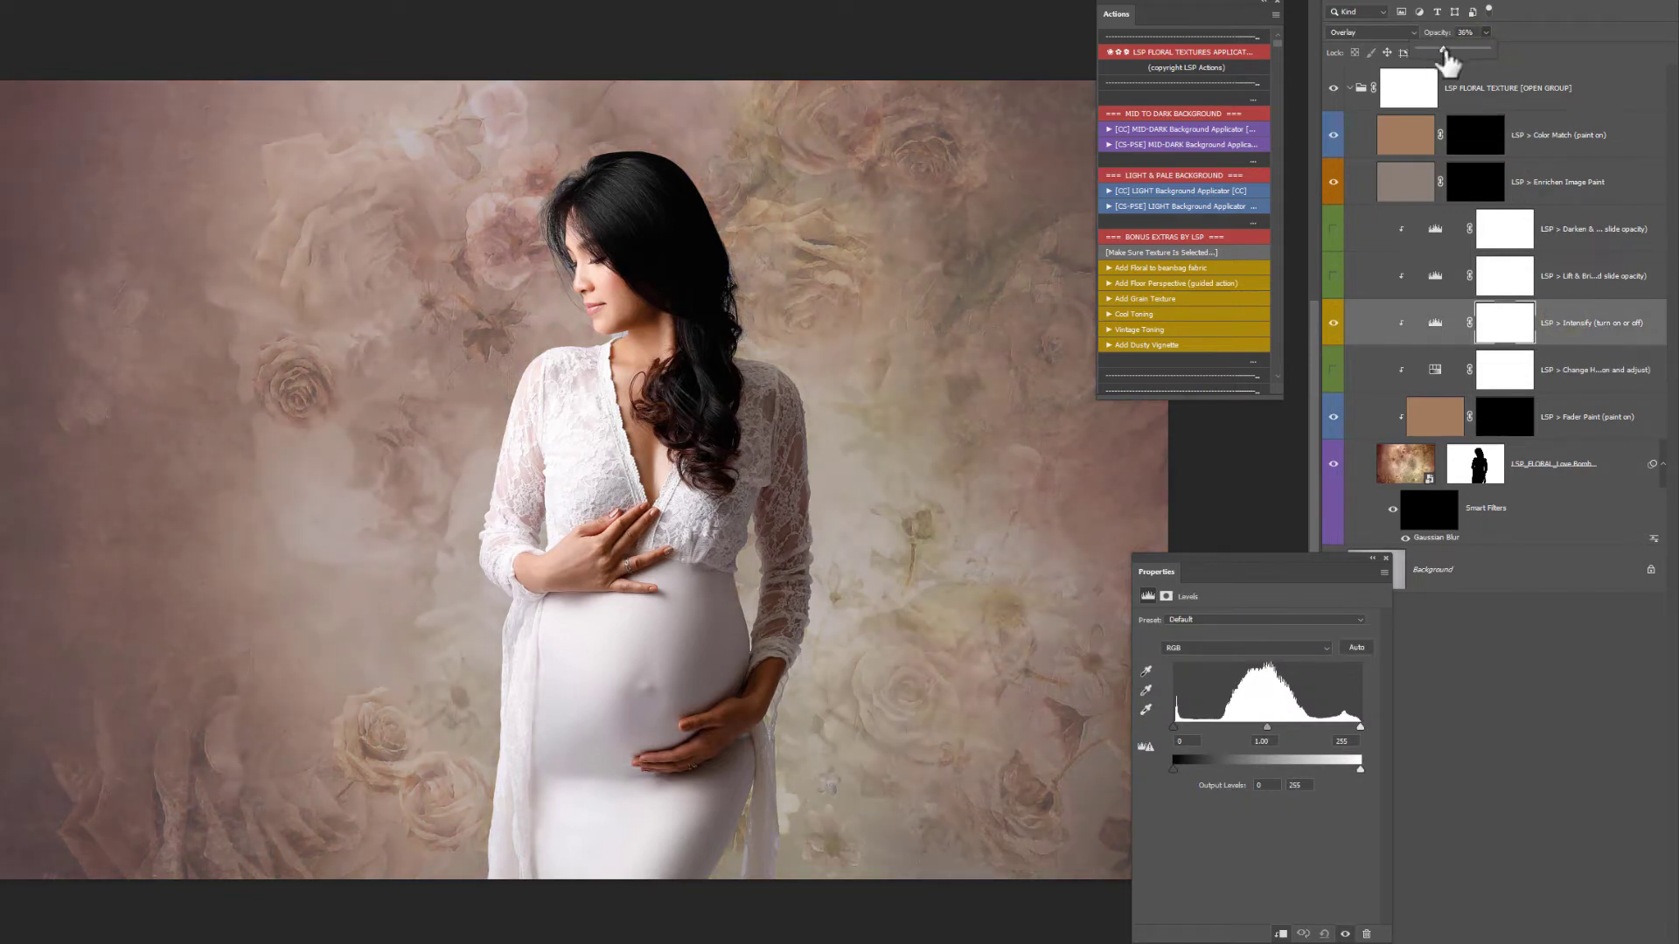
# Toggle the Lift & Brighten layer on and off to compare, leaving it hidden
pyautogui.click(1559, 278)
pyautogui.click(1333, 277)
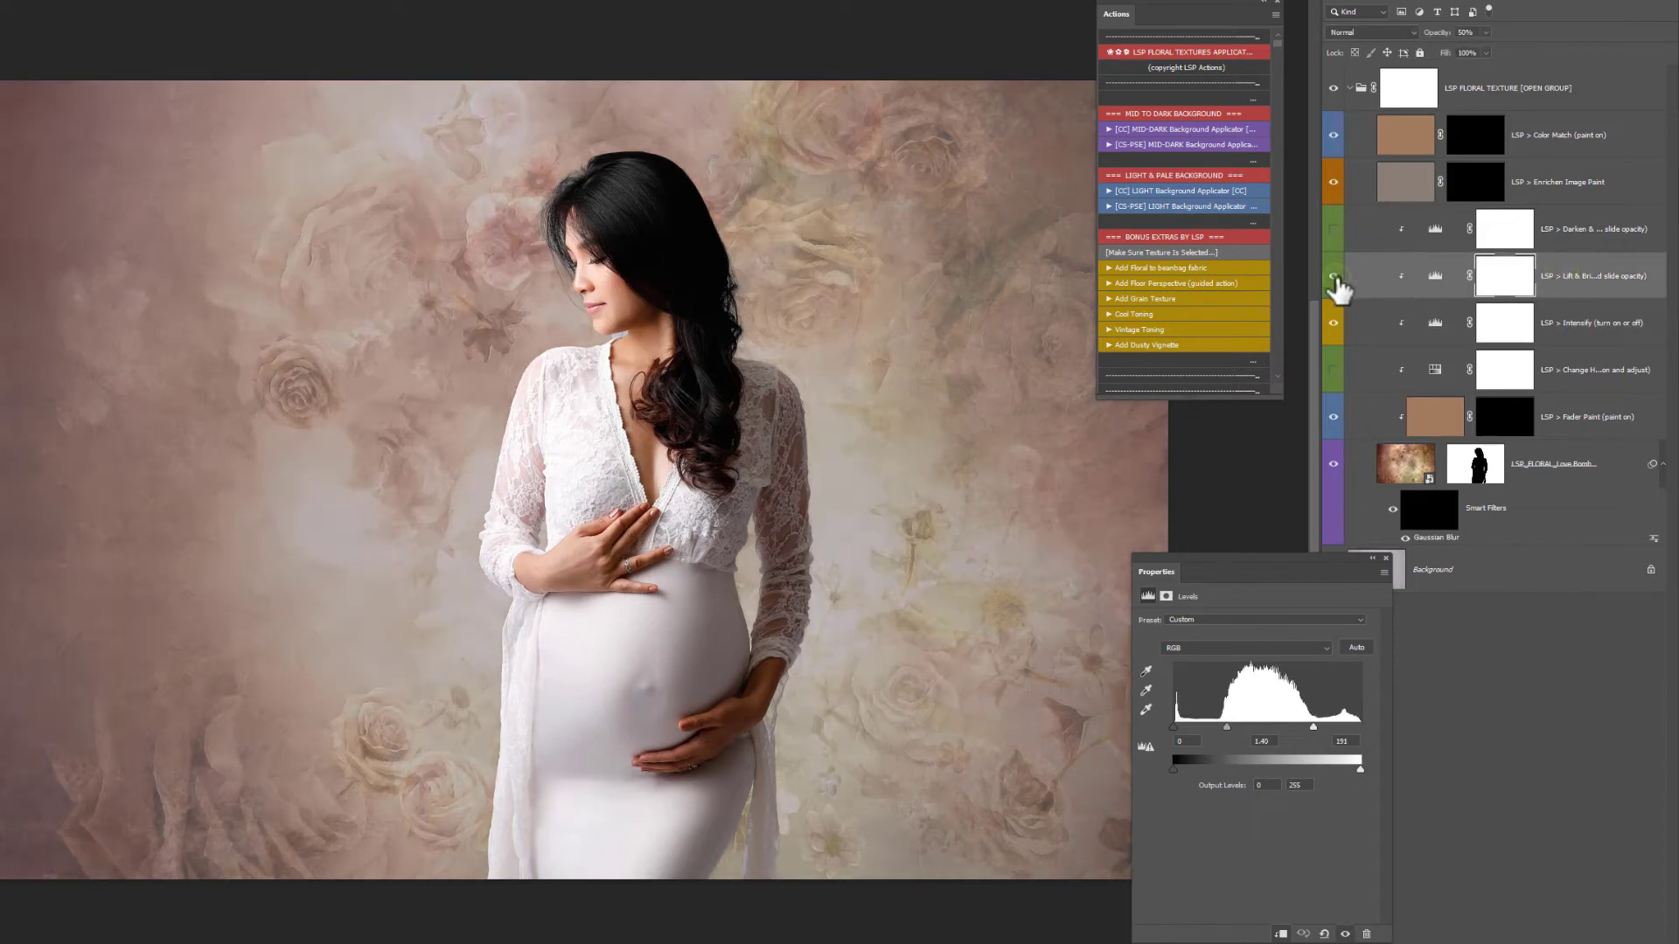
pyautogui.click(1333, 276)
pyautogui.click(1333, 276)
pyautogui.click(1332, 277)
pyautogui.click(1332, 276)
pyautogui.click(1332, 276)
pyautogui.click(1333, 276)
pyautogui.click(1332, 276)
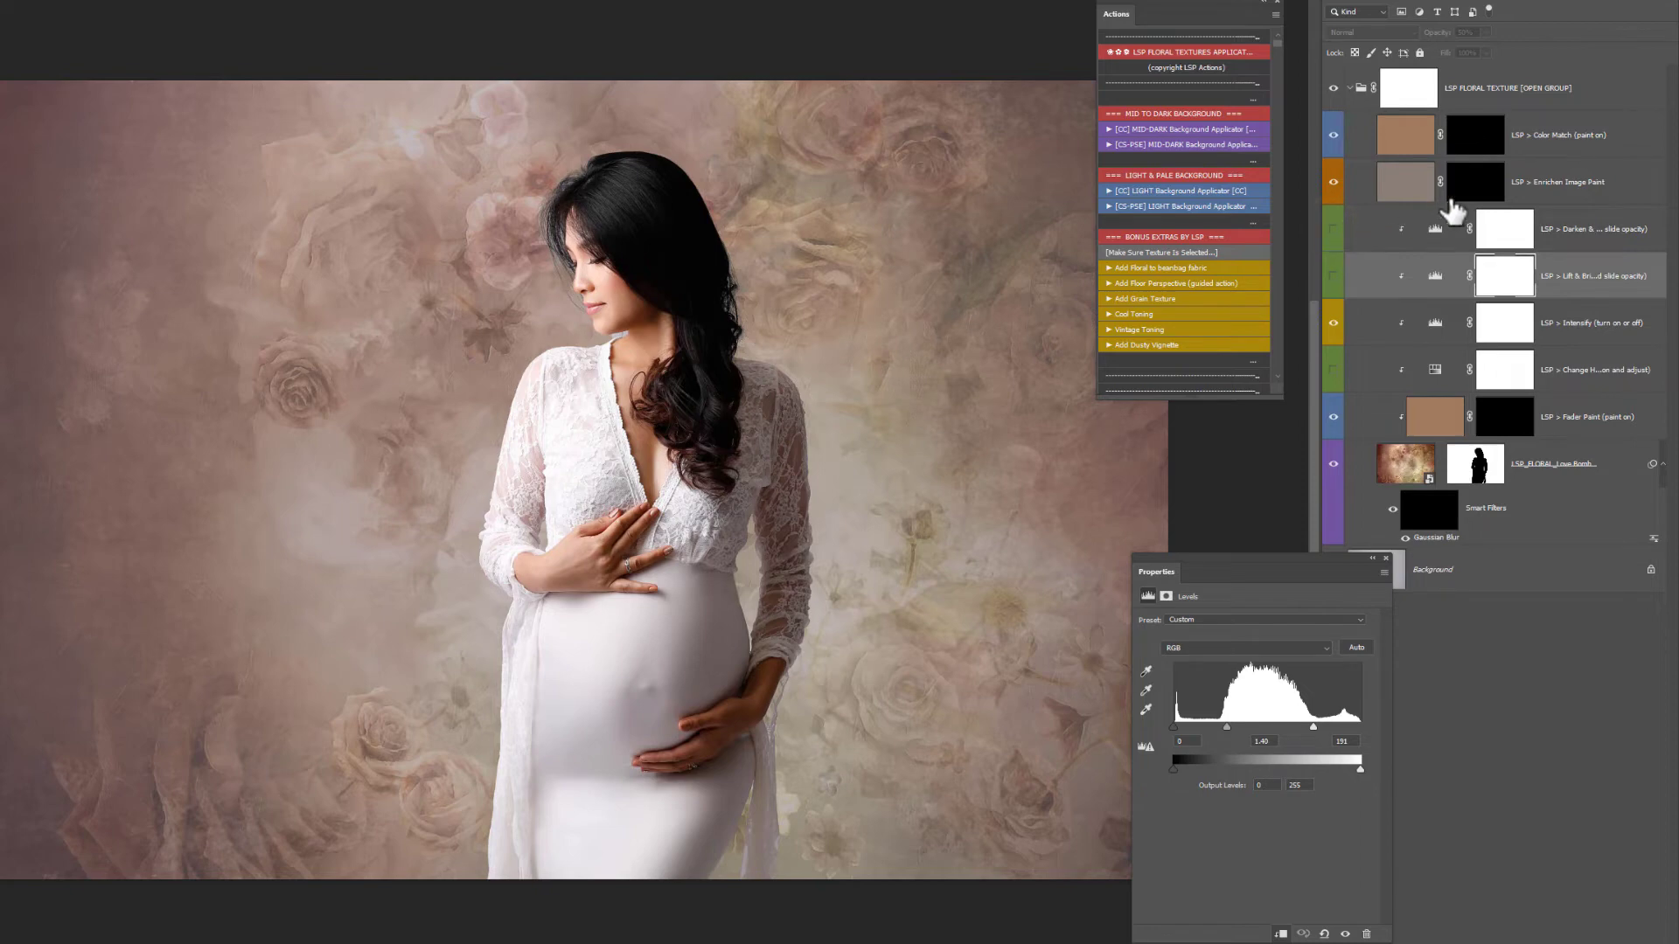
# Paint white over the woman's upper body and belly on the Enrichen Image Paint mask
pyautogui.click(1475, 182)
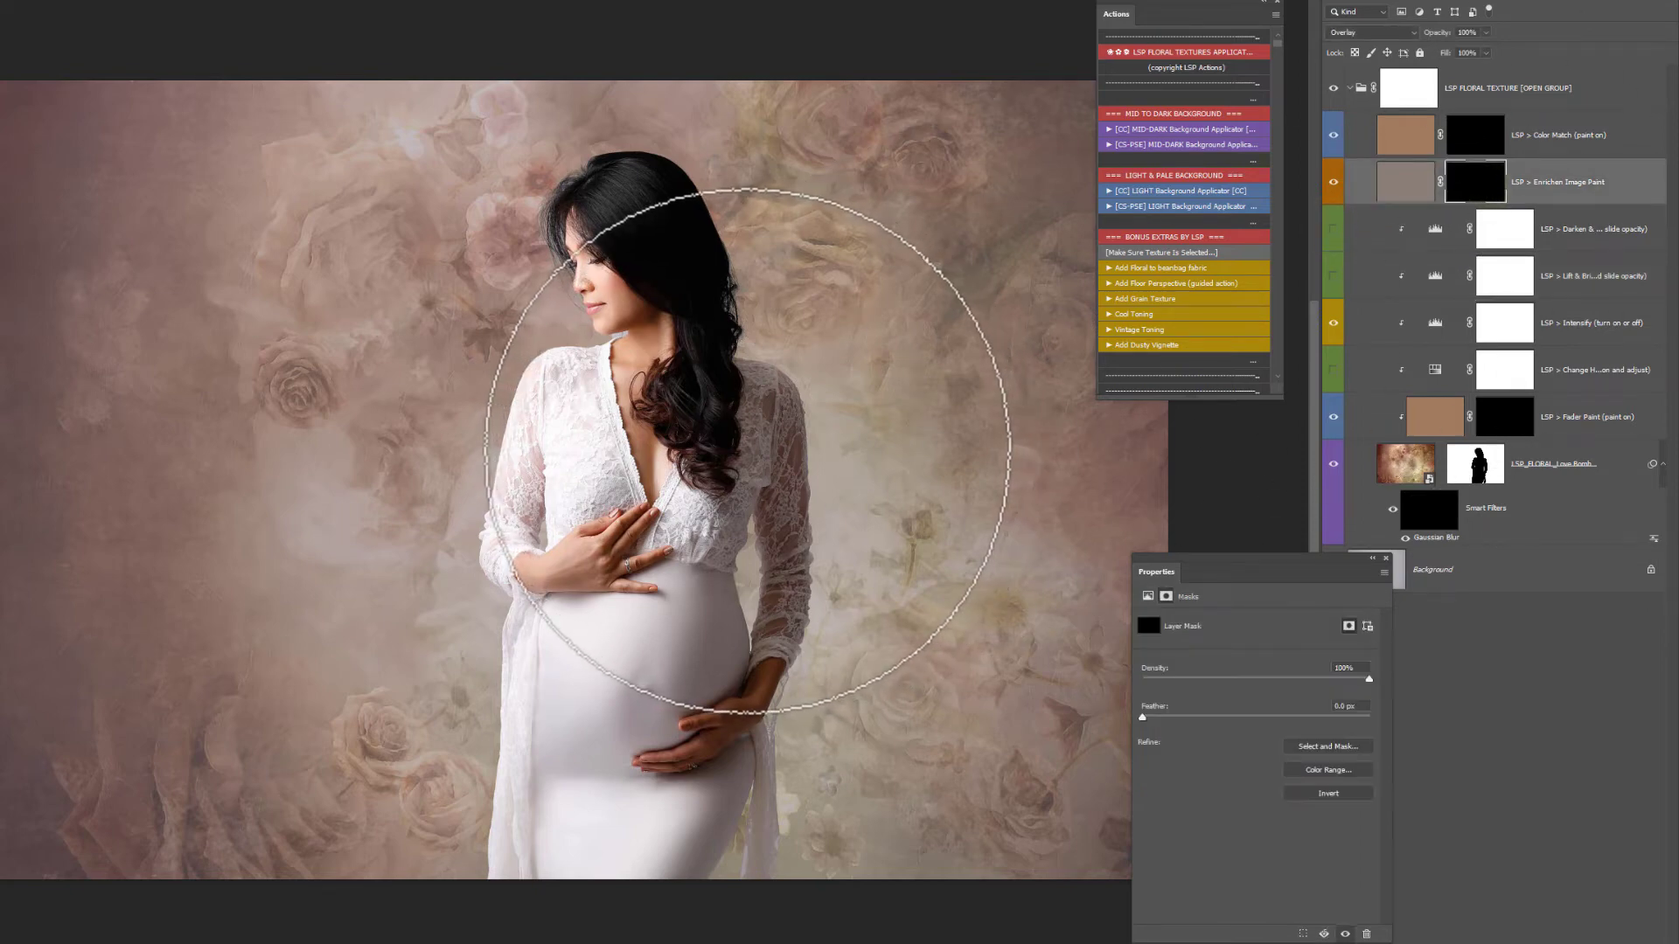
pyautogui.moveTo(753, 469)
pyautogui.mouseDown()
pyautogui.moveTo(704, 599)
pyautogui.moveTo(734, 705)
pyautogui.moveTo(712, 740)
pyautogui.moveTo(529, 473)
pyautogui.moveTo(623, 816)
pyautogui.moveTo(574, 802)
pyautogui.moveTo(629, 836)
pyautogui.moveTo(659, 472)
pyautogui.moveTo(700, 366)
pyautogui.moveTo(669, 471)
pyautogui.moveTo(562, 485)
pyautogui.moveTo(536, 746)
pyautogui.moveTo(545, 655)
pyautogui.moveTo(616, 874)
pyautogui.mouseUp()
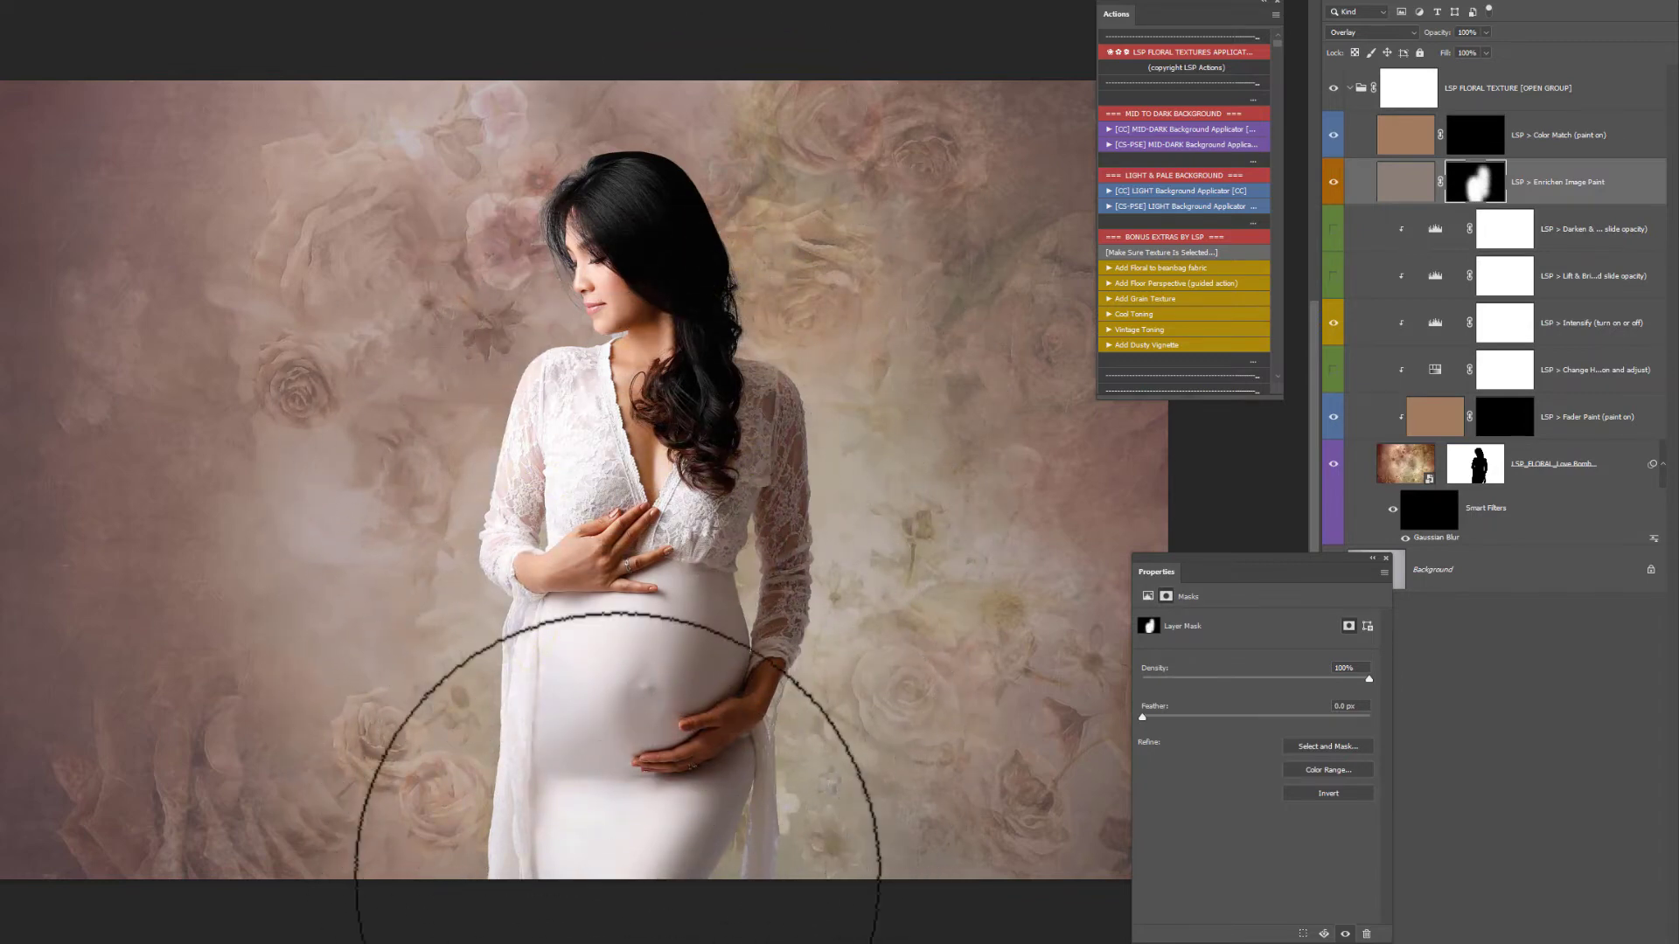
# Paint Color Match over the belly, lower its opacity, hide it, and collapse the texture group
pyautogui.click(1467, 151)
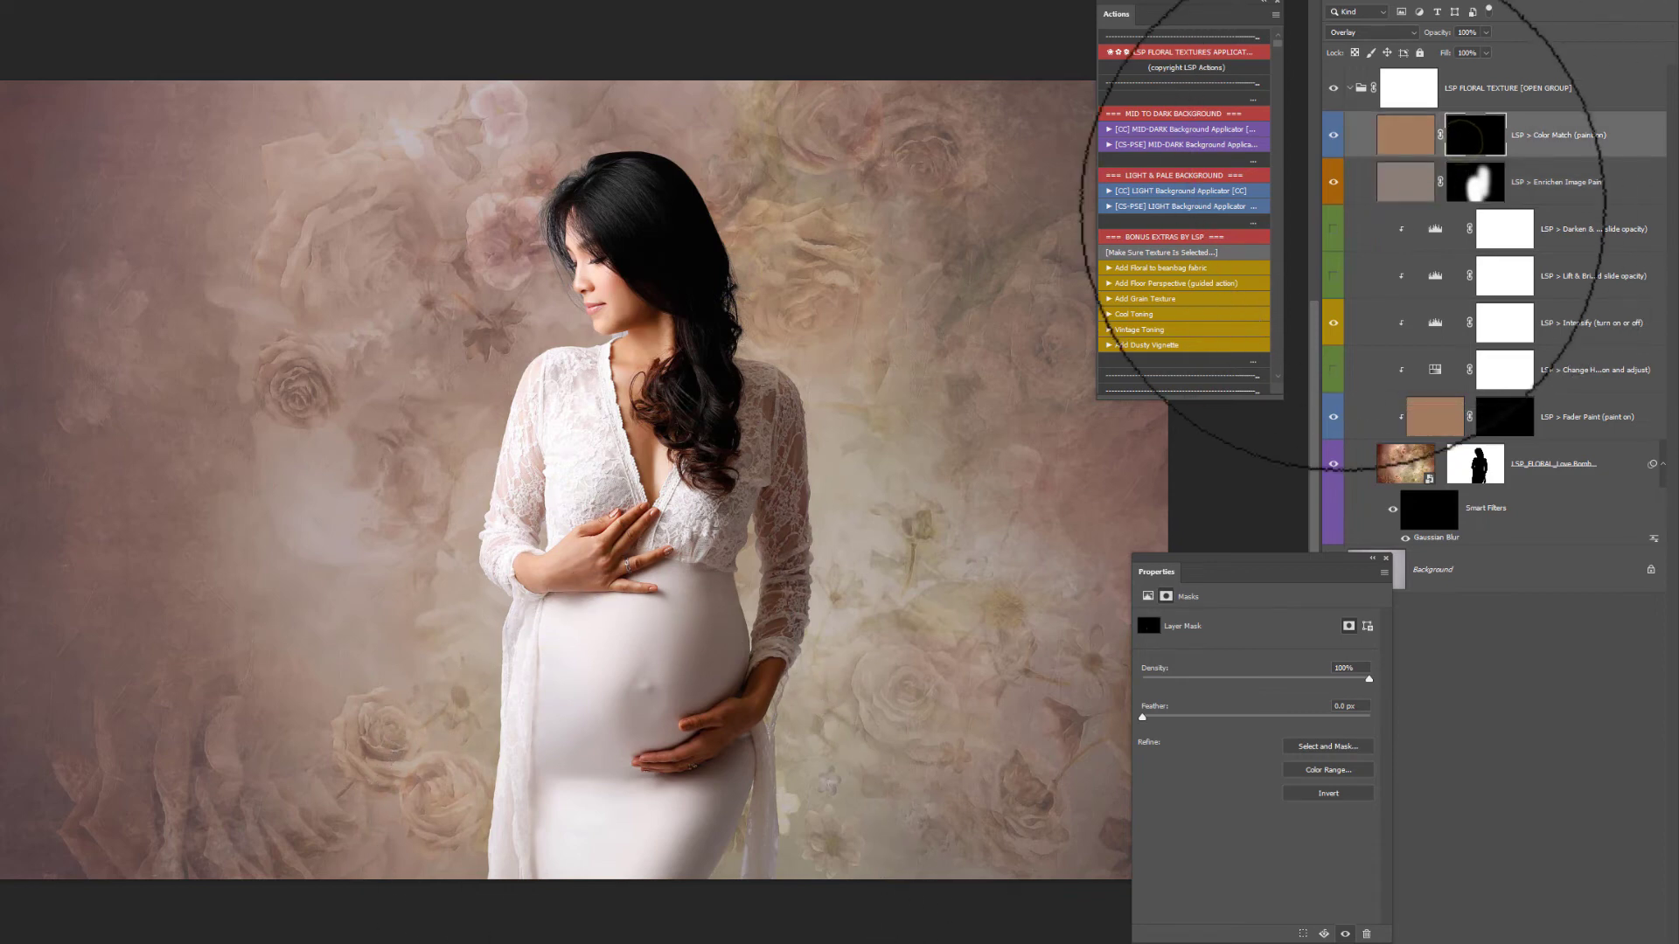
pyautogui.moveTo(805, 581)
pyautogui.mouseDown()
pyautogui.moveTo(712, 749)
pyautogui.moveTo(629, 551)
pyautogui.moveTo(669, 910)
pyautogui.mouseUp()
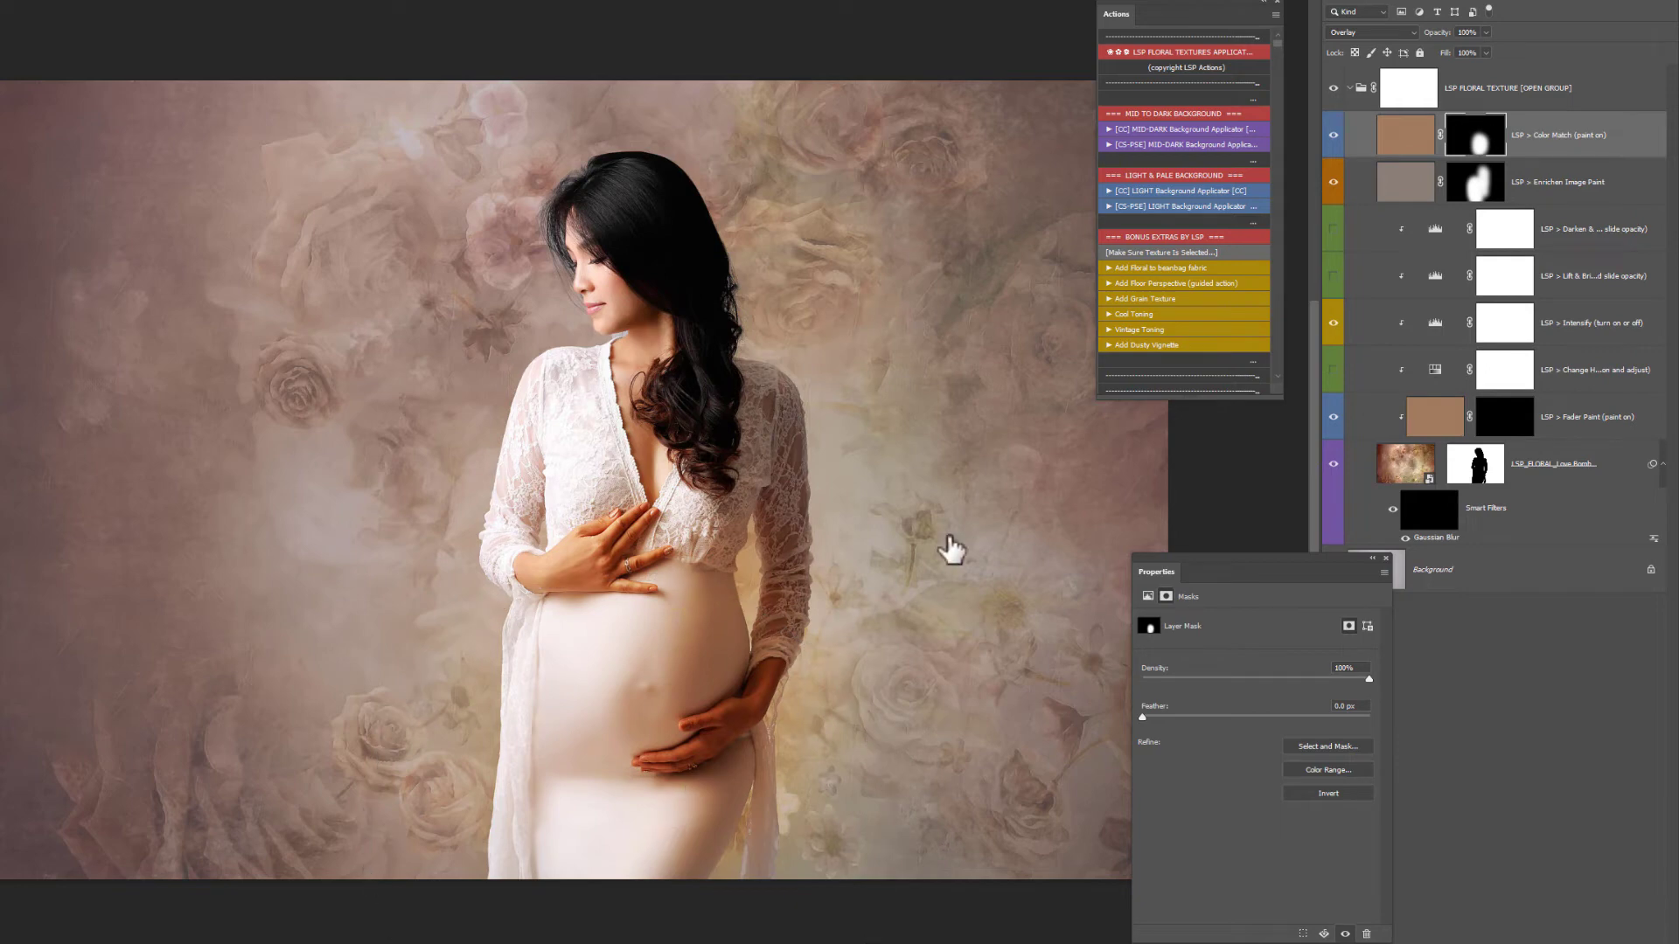
pyautogui.click(1485, 32)
pyautogui.moveTo(1485, 48); pyautogui.dragTo(1434, 52)
pyautogui.click(1333, 134)
pyautogui.click(1348, 87)
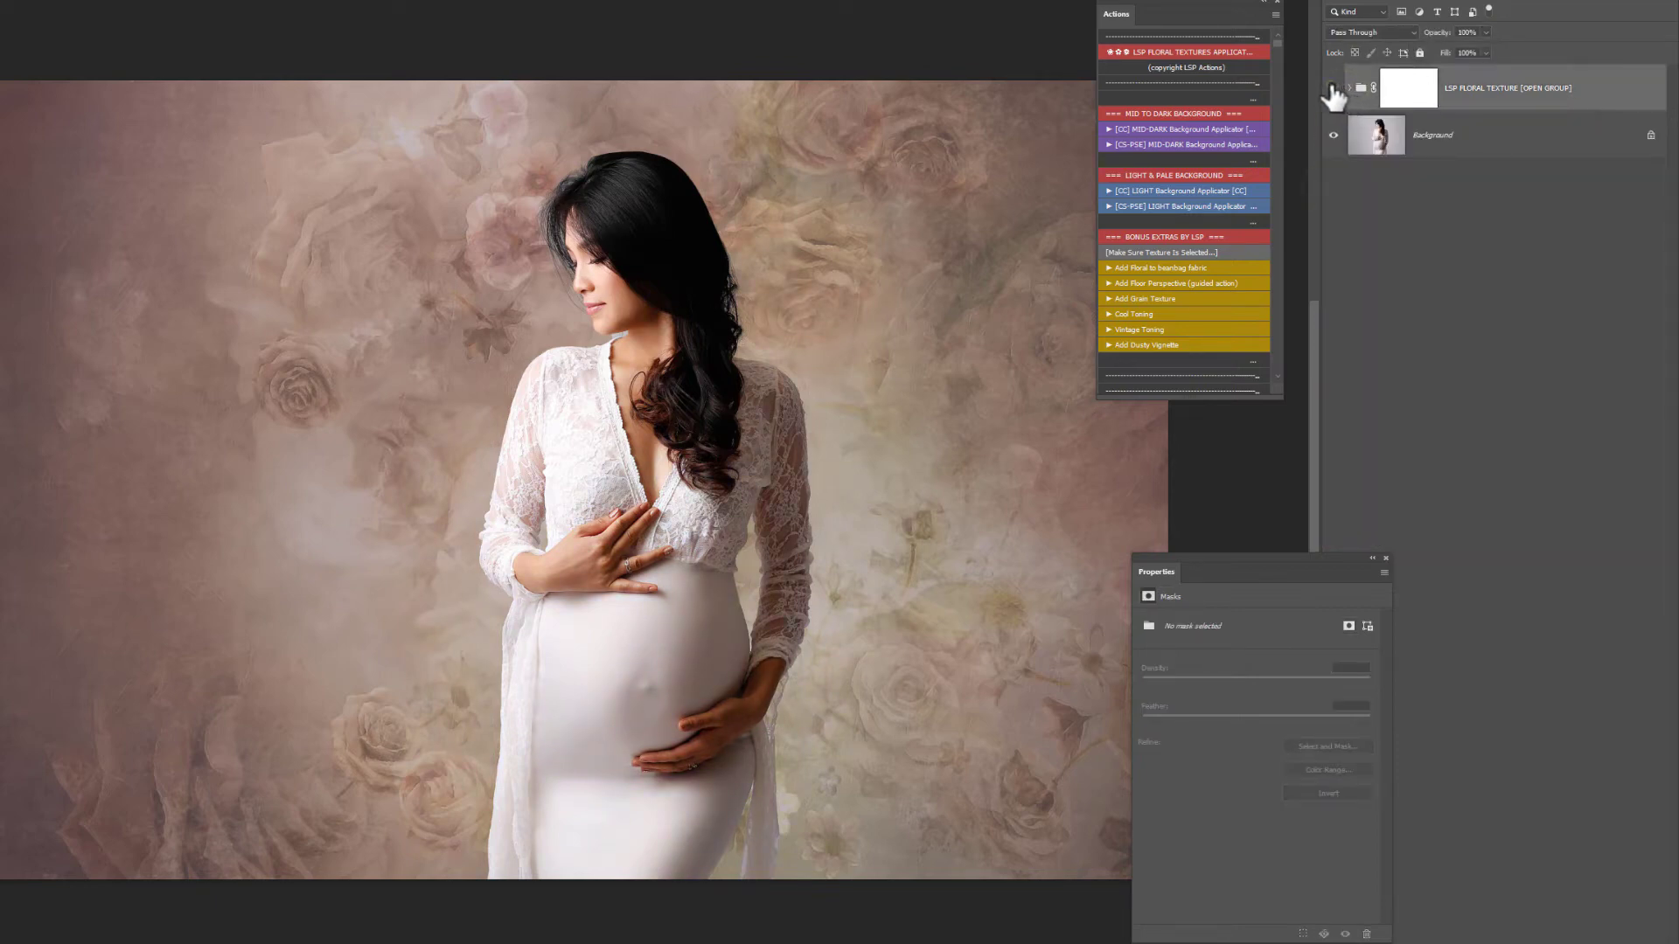
# Toggle the LSP FLORAL TEXTURE group to compare, then expand it and select the texture mask
pyautogui.click(1333, 87)
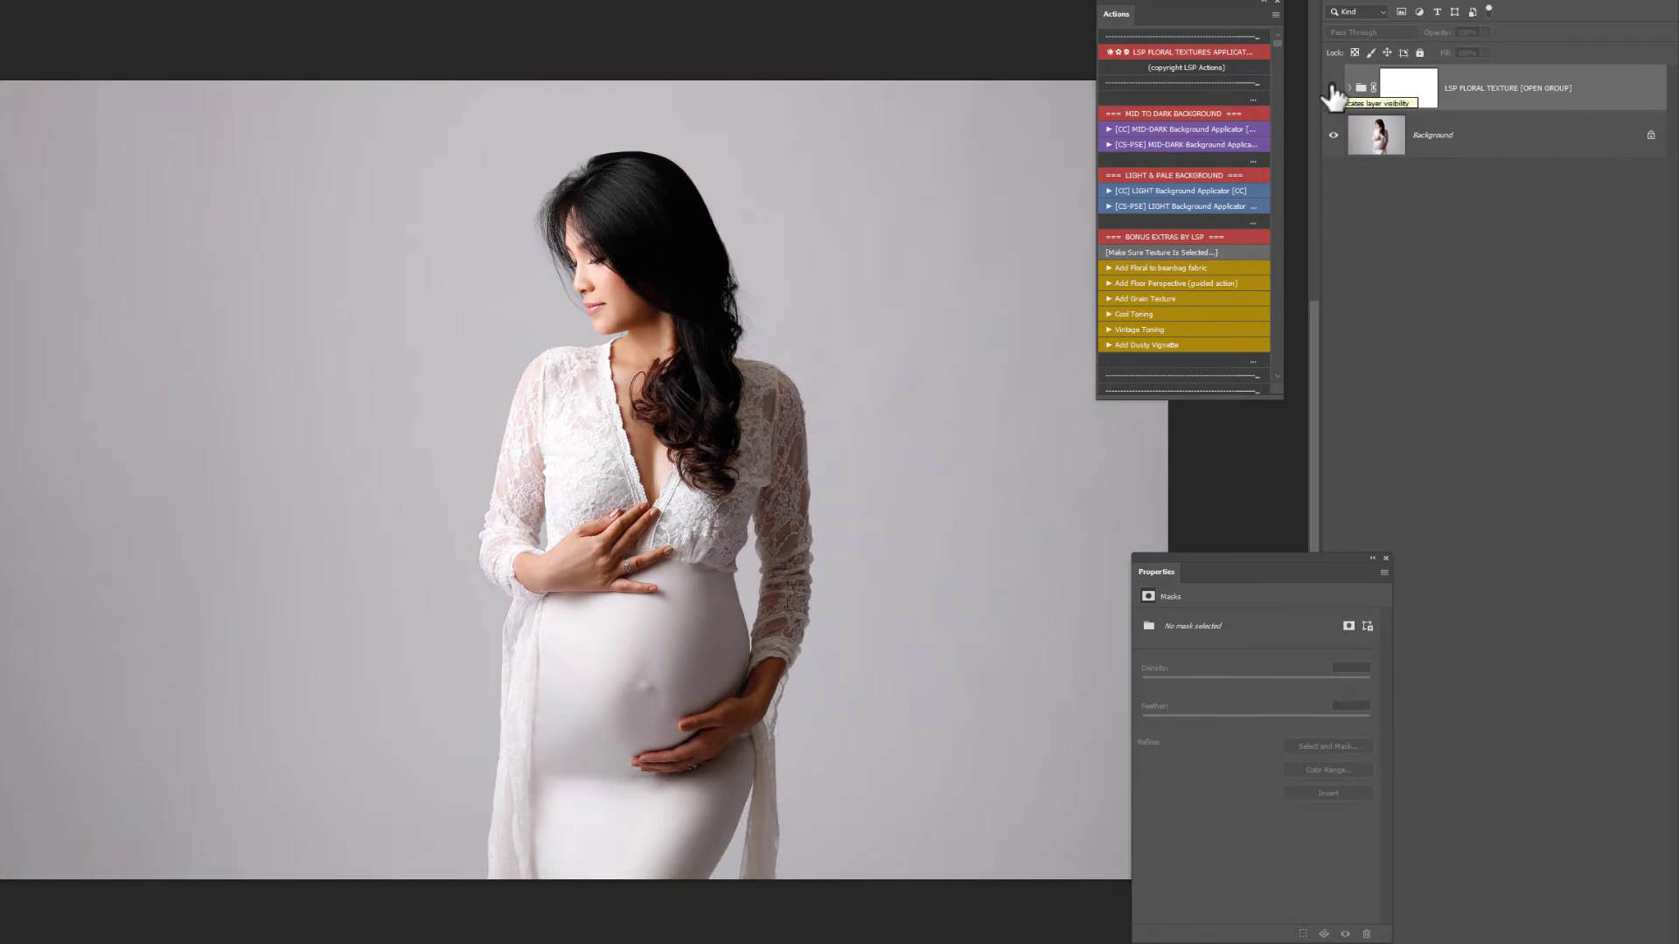
pyautogui.click(1333, 87)
pyautogui.click(1333, 88)
pyautogui.click(1333, 88)
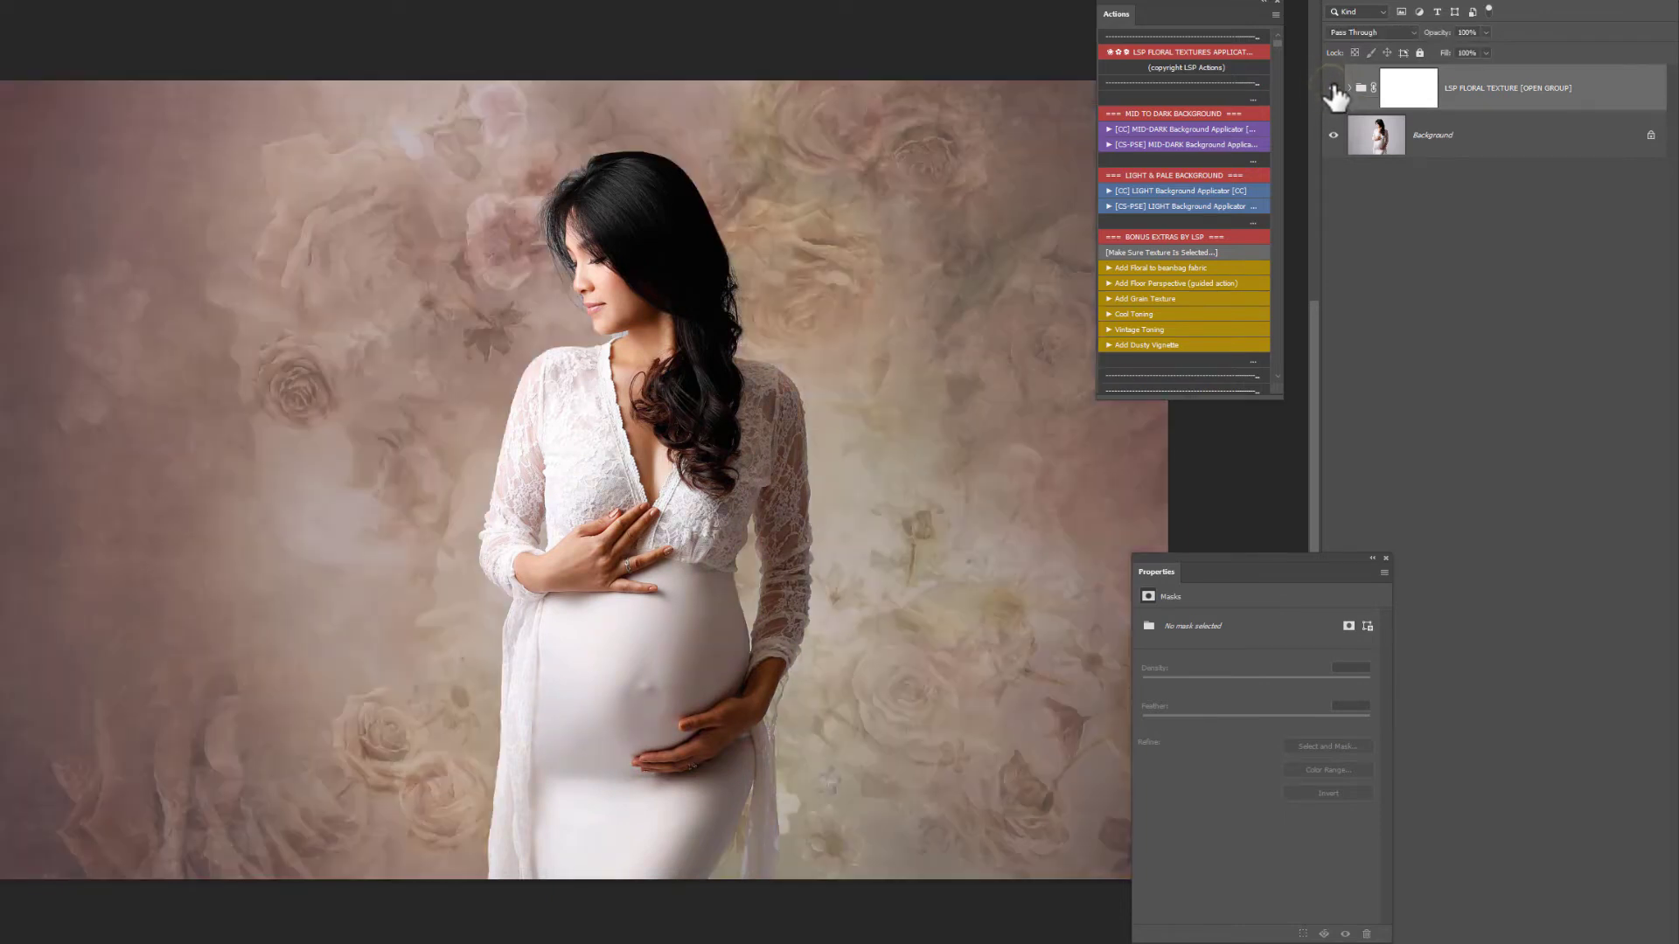
pyautogui.click(1351, 88)
pyautogui.click(1474, 477)
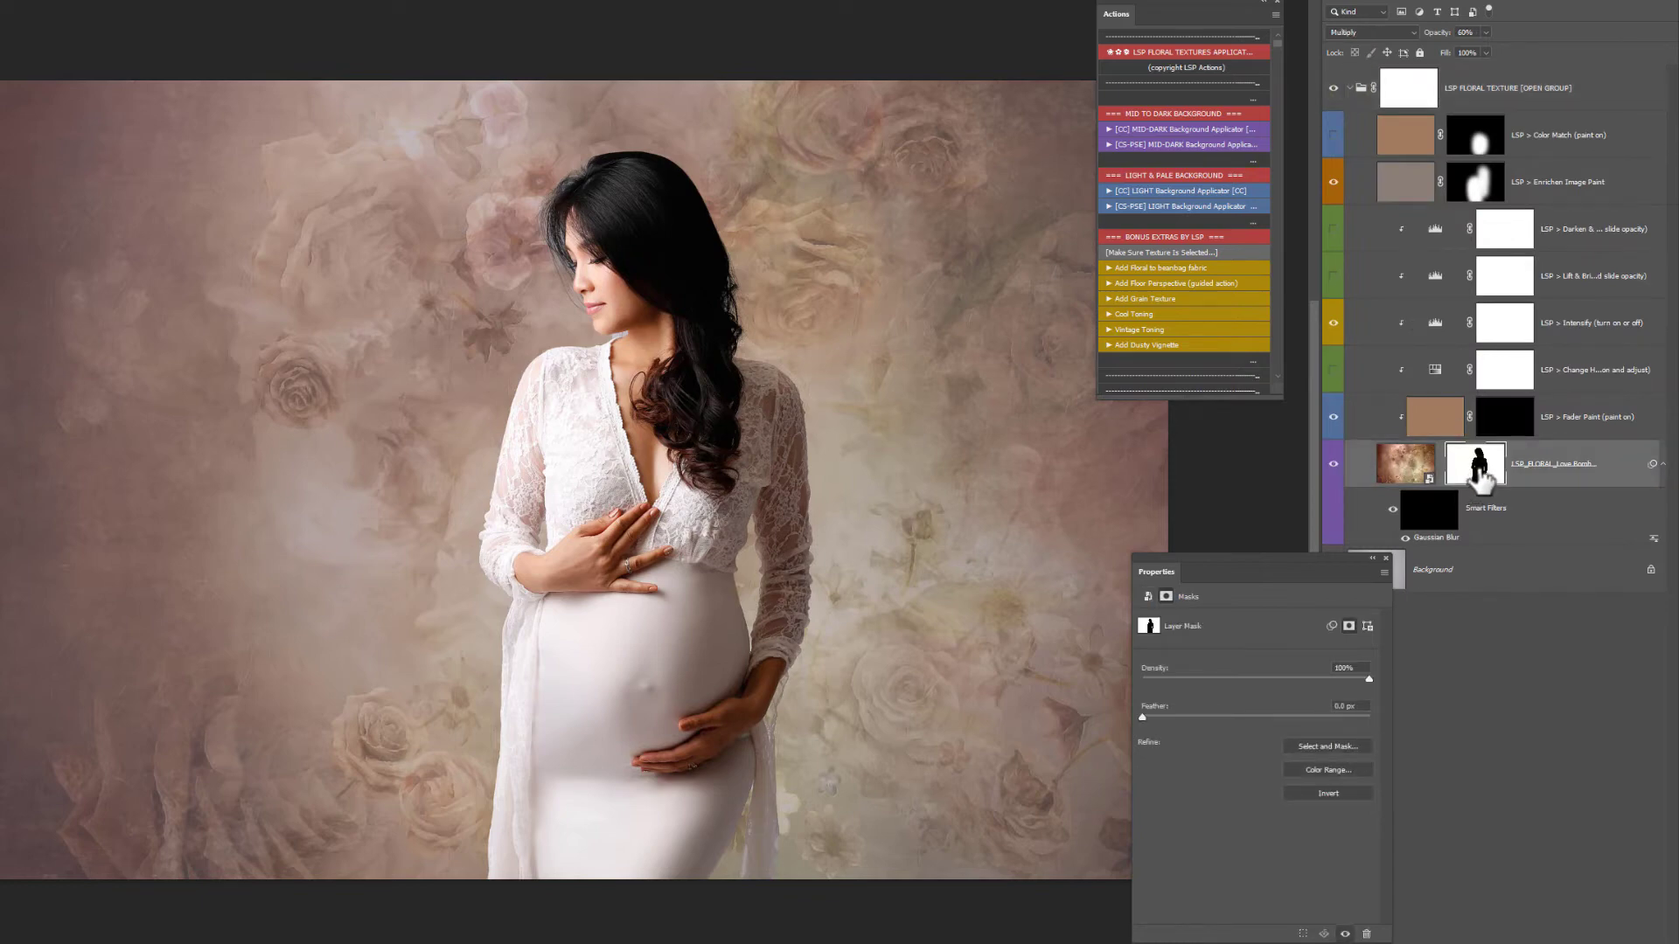
# Zoom in on the neck and paint the texture mask over the pale collar patch with a smaller, harder brush
pyautogui.click(1412, 472)
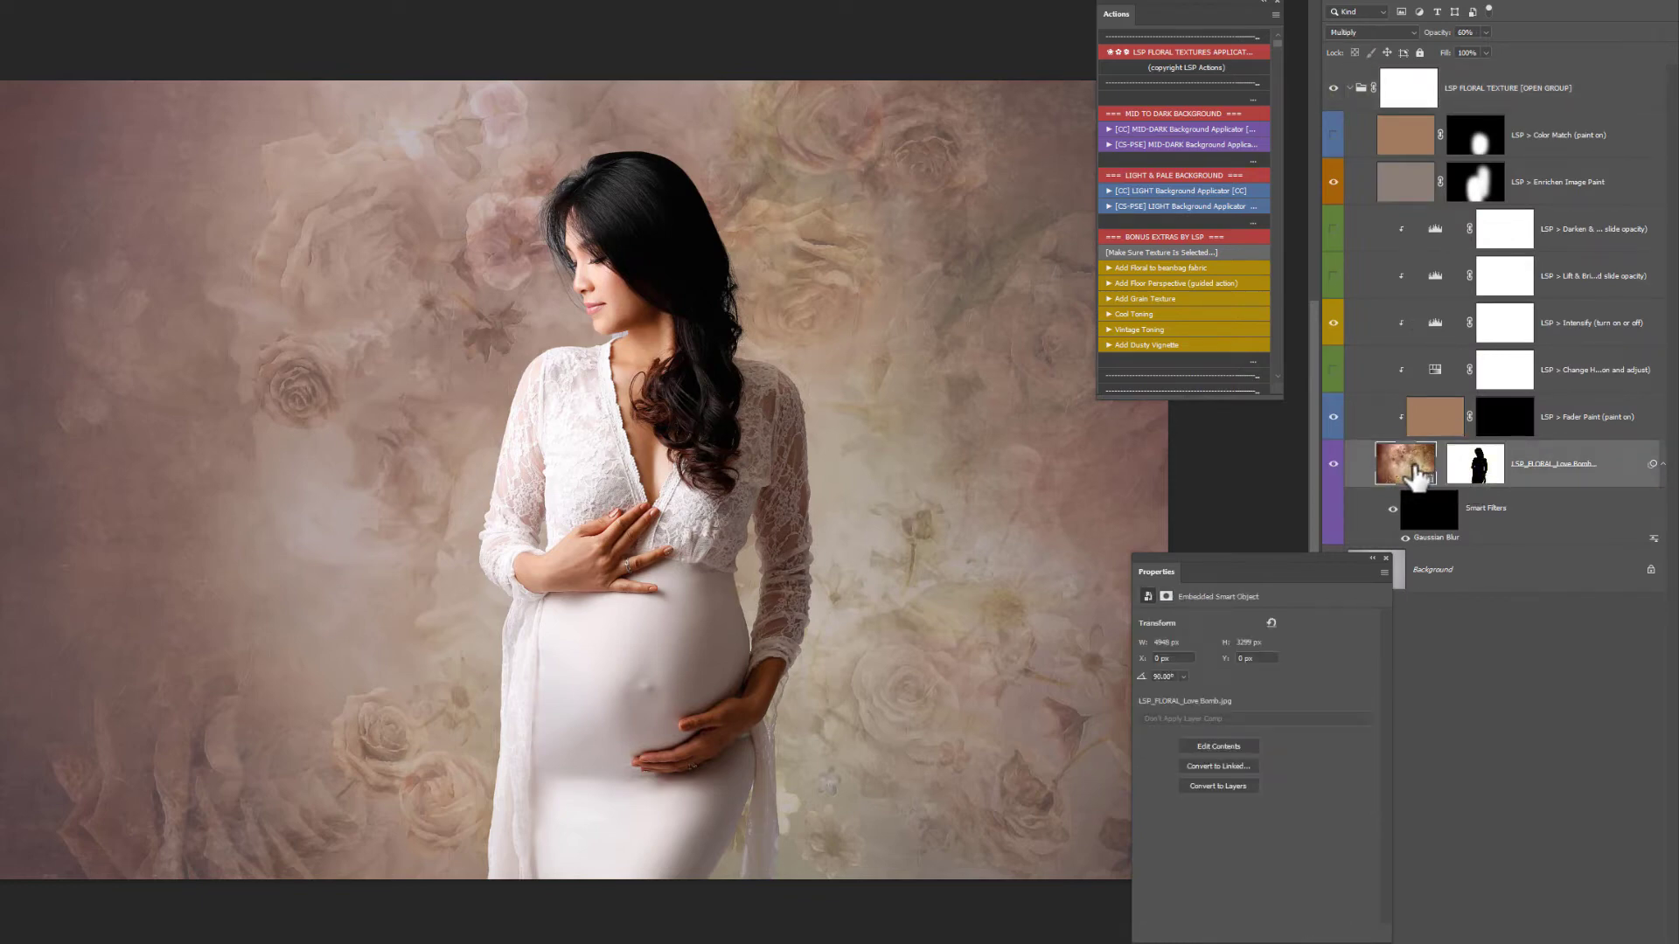
pyautogui.click(1475, 463)
pyautogui.keyDown('ctrl'); pyautogui.click(644, 341); pyautogui.keyUp('ctrl')
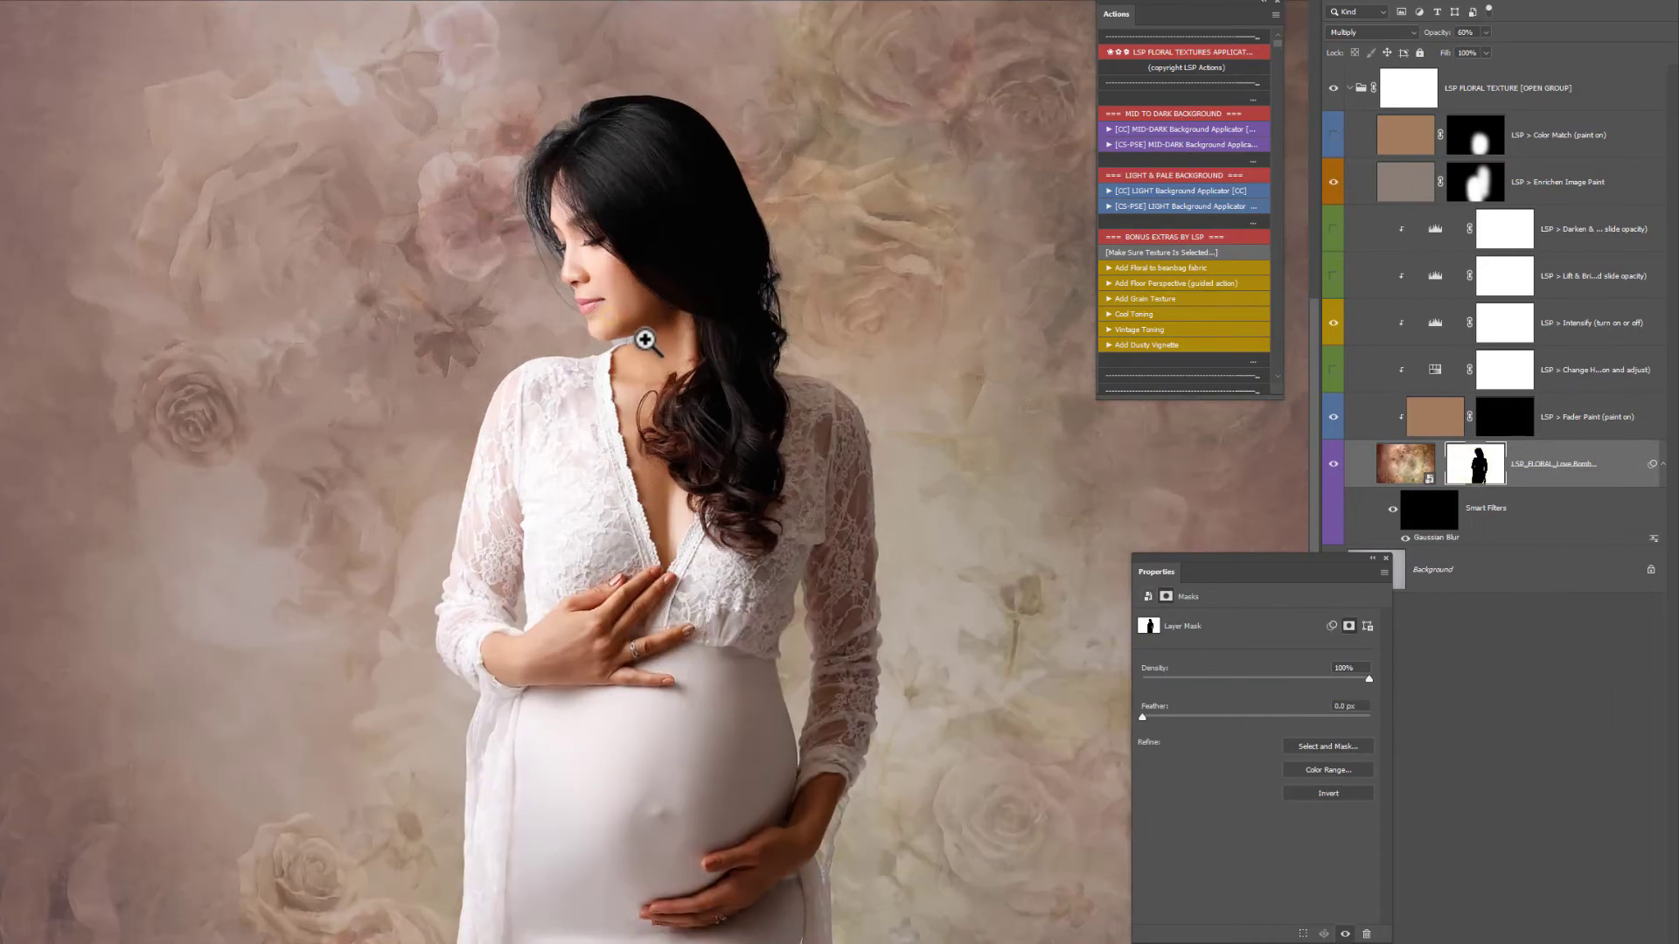
pyautogui.moveTo(645, 341); pyautogui.dragTo(735, 536)
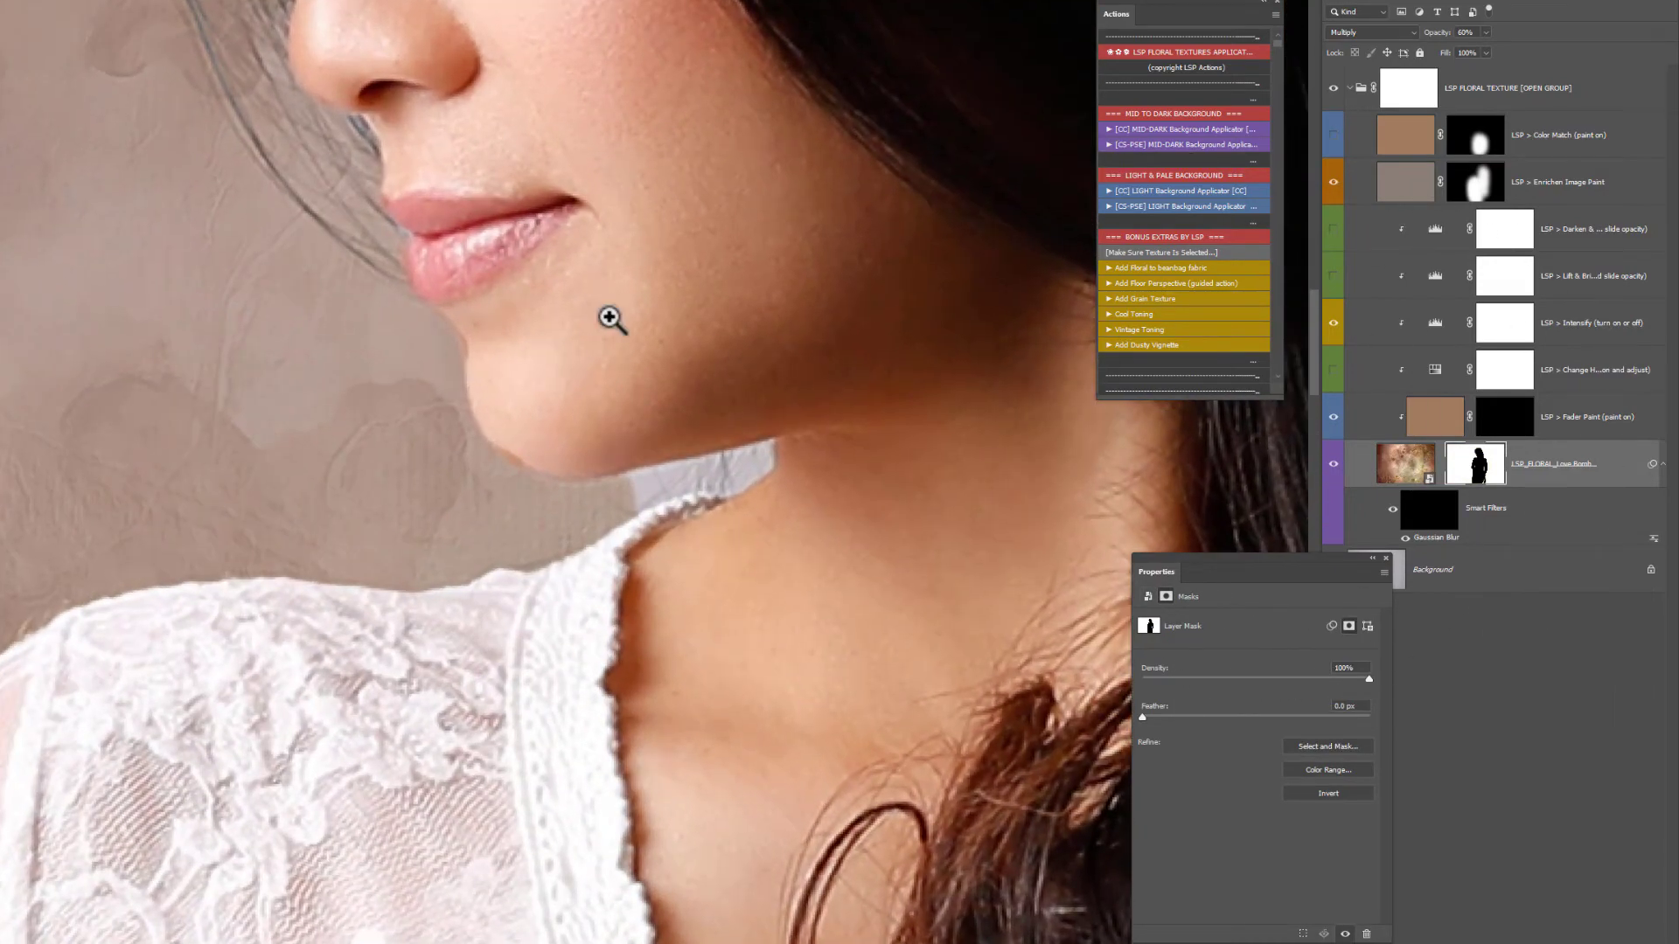
pyautogui.rightClick(738, 528)
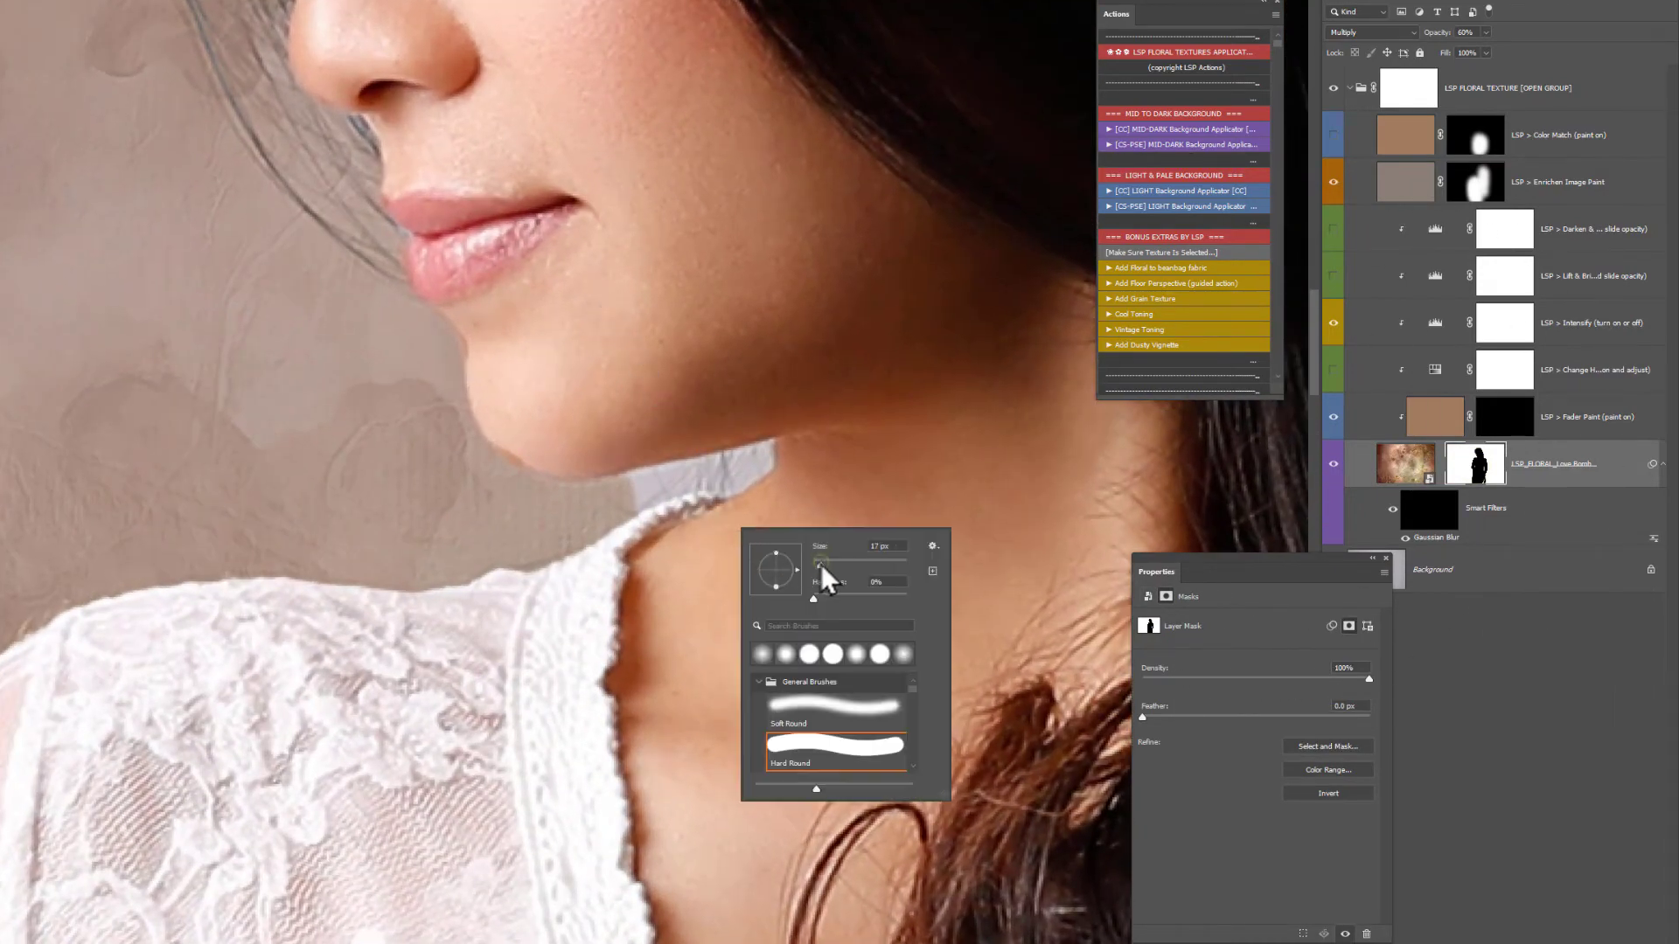
pyautogui.moveTo(822, 564)
pyautogui.mouseDown()
pyautogui.moveTo(842, 600)
pyautogui.moveTo(879, 599)
pyautogui.mouseUp()
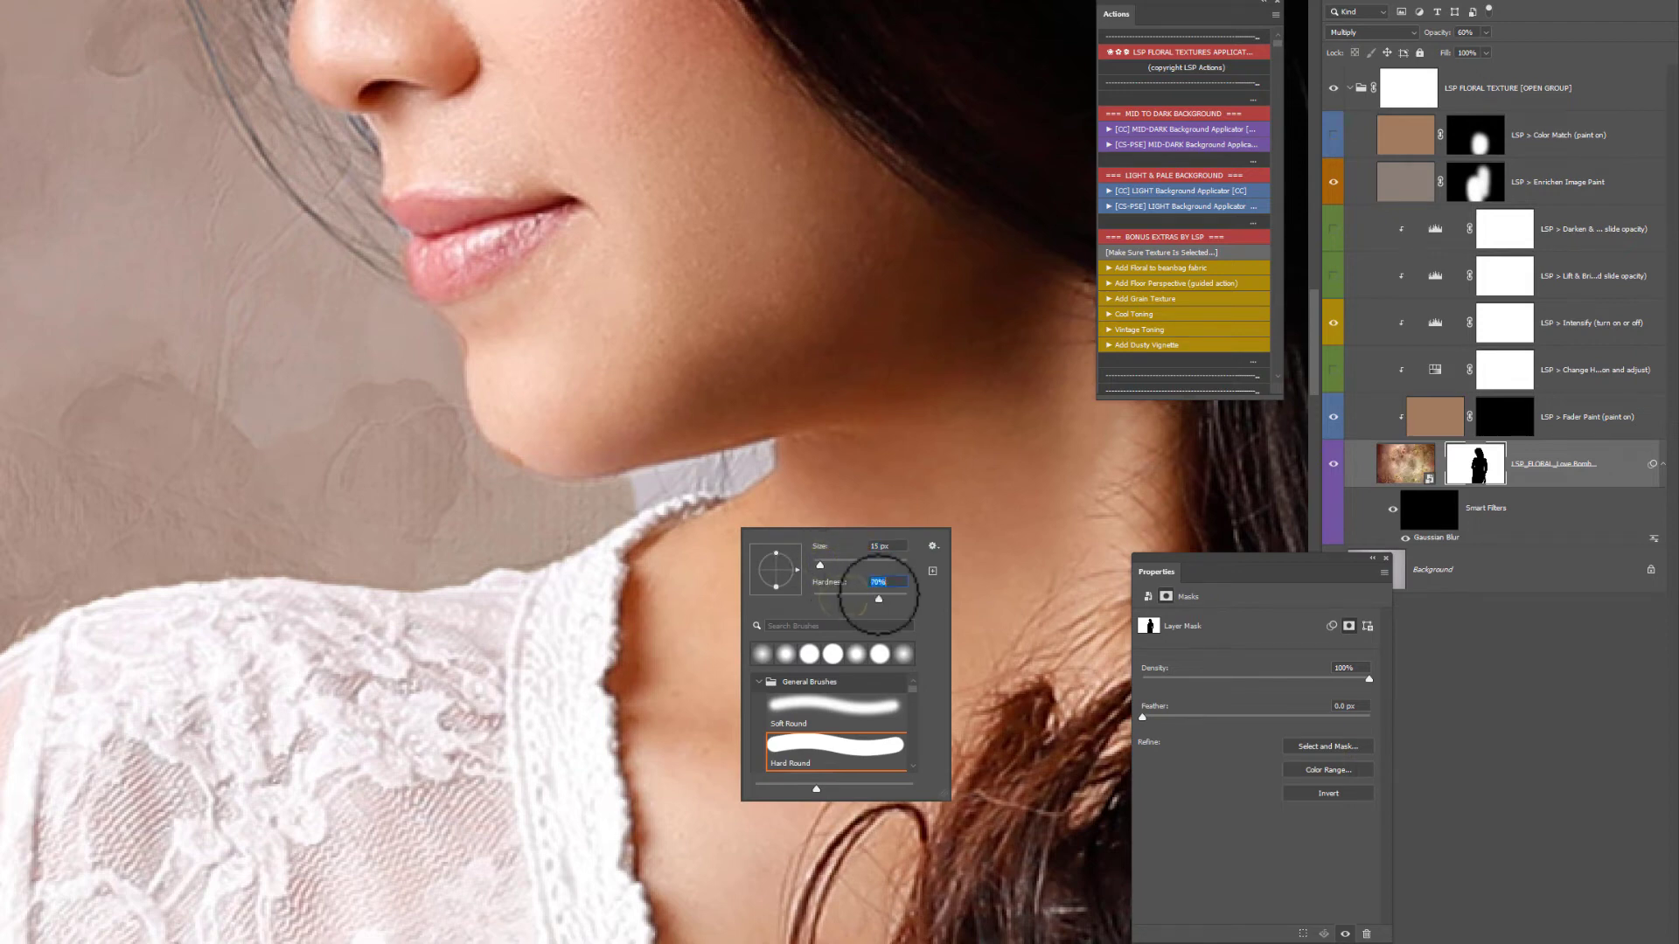
pyautogui.click(647, 491)
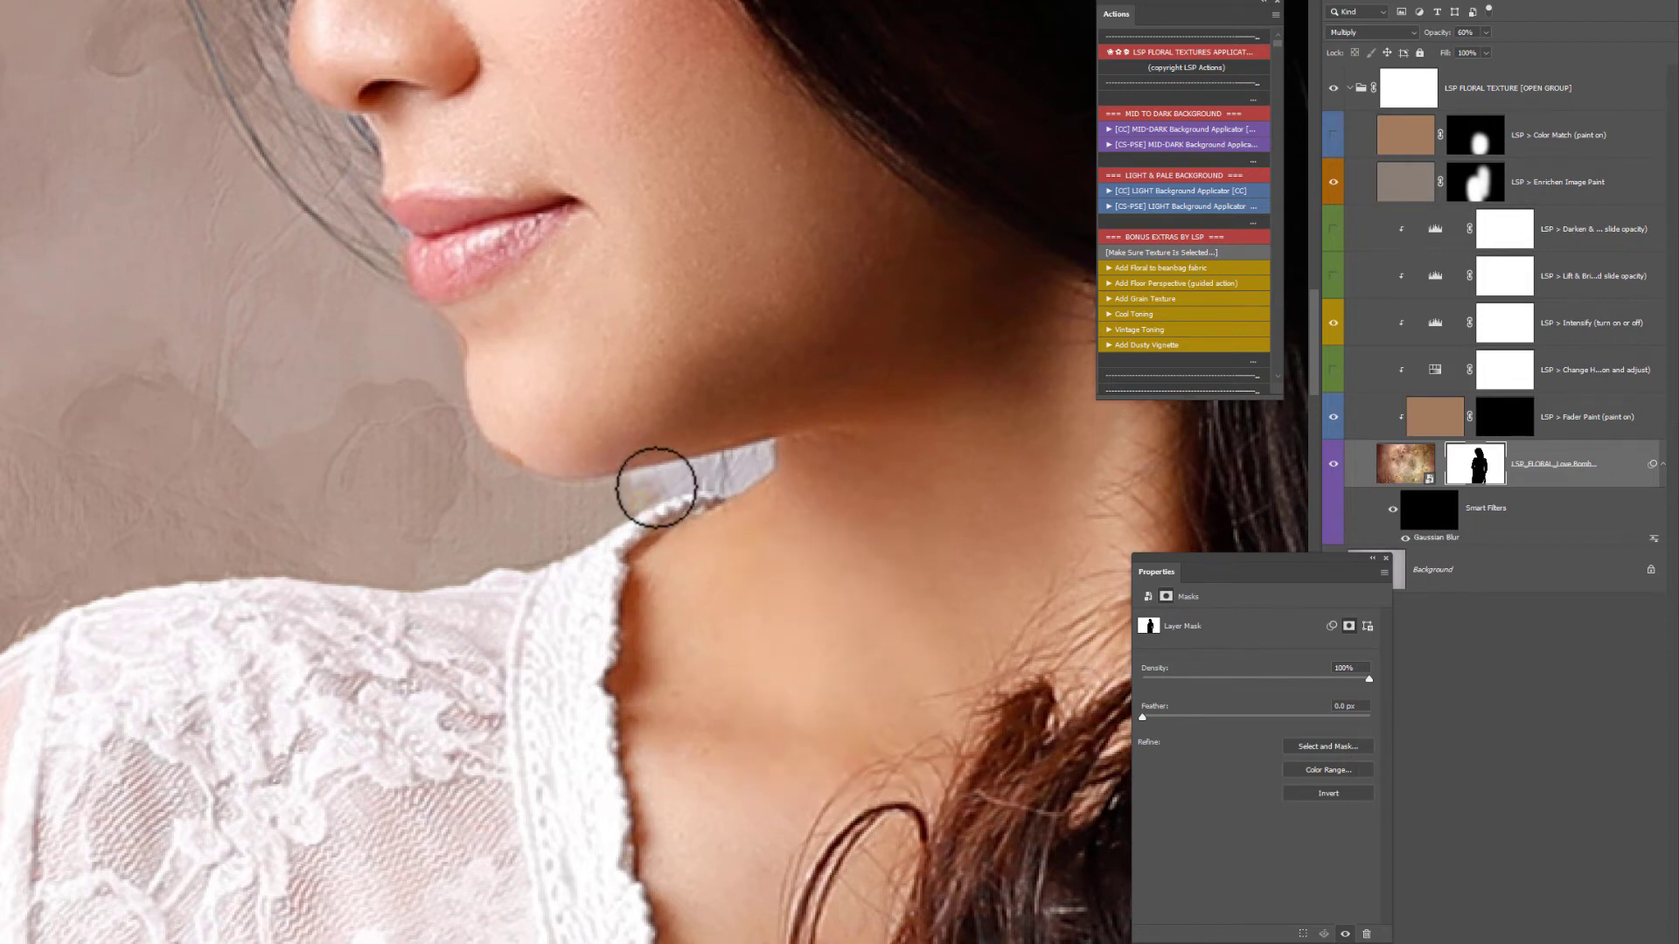
pyautogui.moveTo(656, 486)
pyautogui.mouseDown()
pyautogui.moveTo(637, 480)
pyautogui.moveTo(749, 454)
pyautogui.moveTo(719, 476)
pyautogui.moveTo(761, 442)
pyautogui.moveTo(600, 498)
pyautogui.mouseUp()
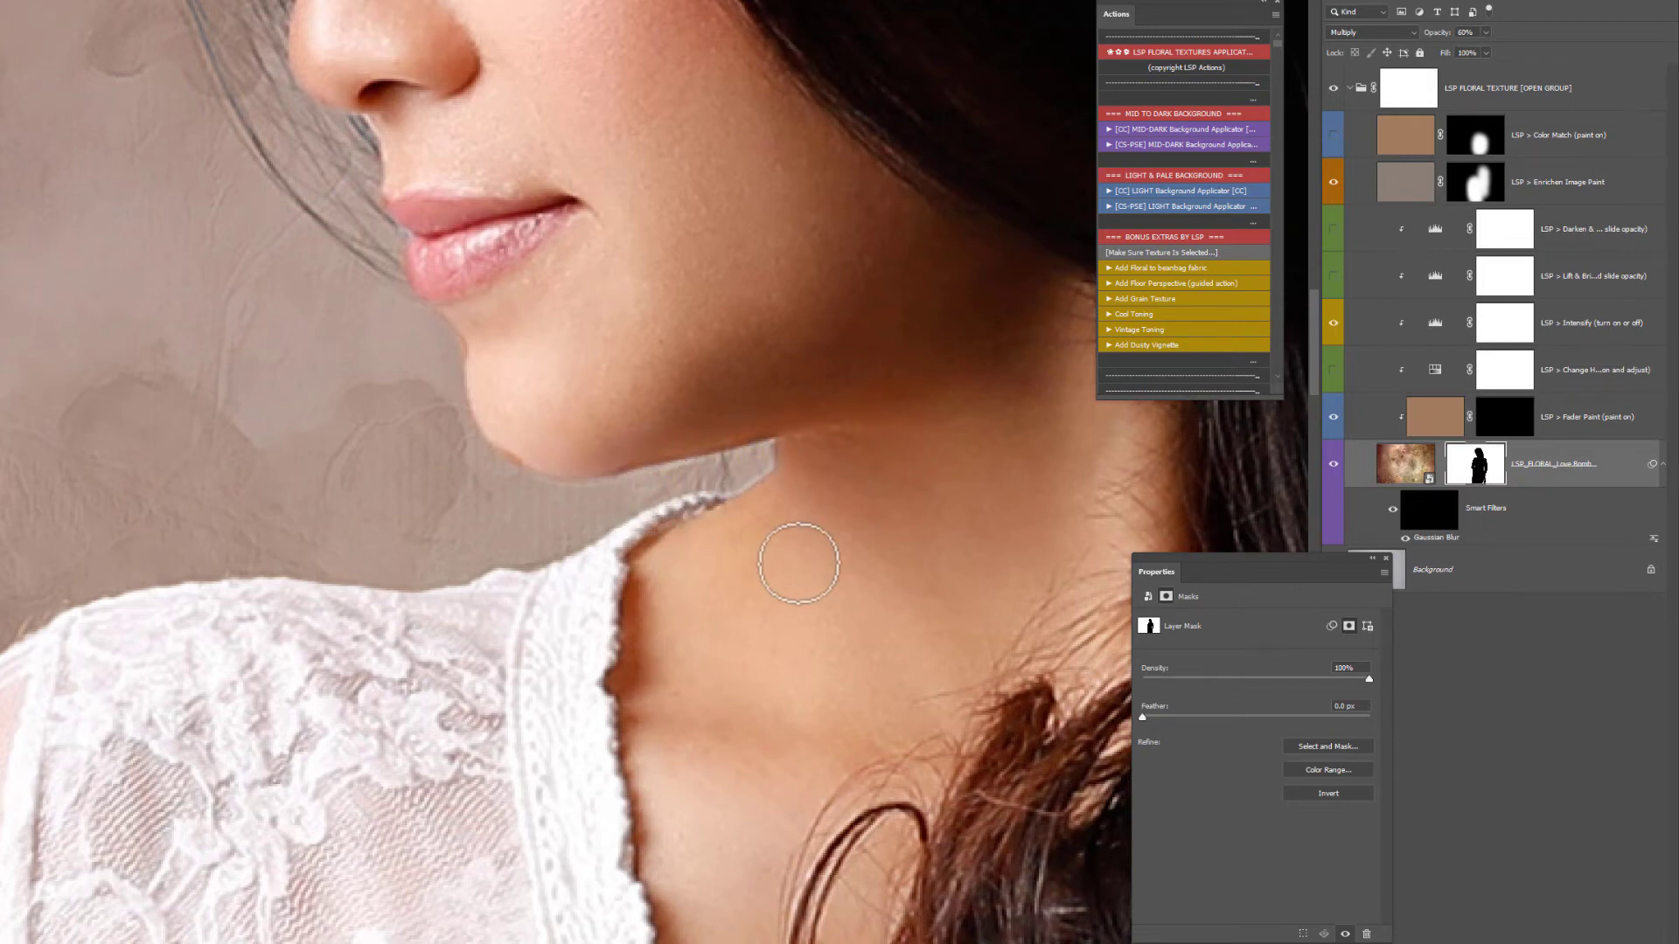
# Zoom back out to frame the whole portrait
pyautogui.keyDown('alt'); pyautogui.click(764, 547); pyautogui.keyUp('alt')
pyautogui.keyDown('alt'); pyautogui.click(722, 528); pyautogui.keyUp('alt')
pyautogui.keyDown('alt'); pyautogui.click(724, 535); pyautogui.keyUp('alt')
pyautogui.keyDown('alt'); pyautogui.click(769, 603); pyautogui.keyUp('alt')
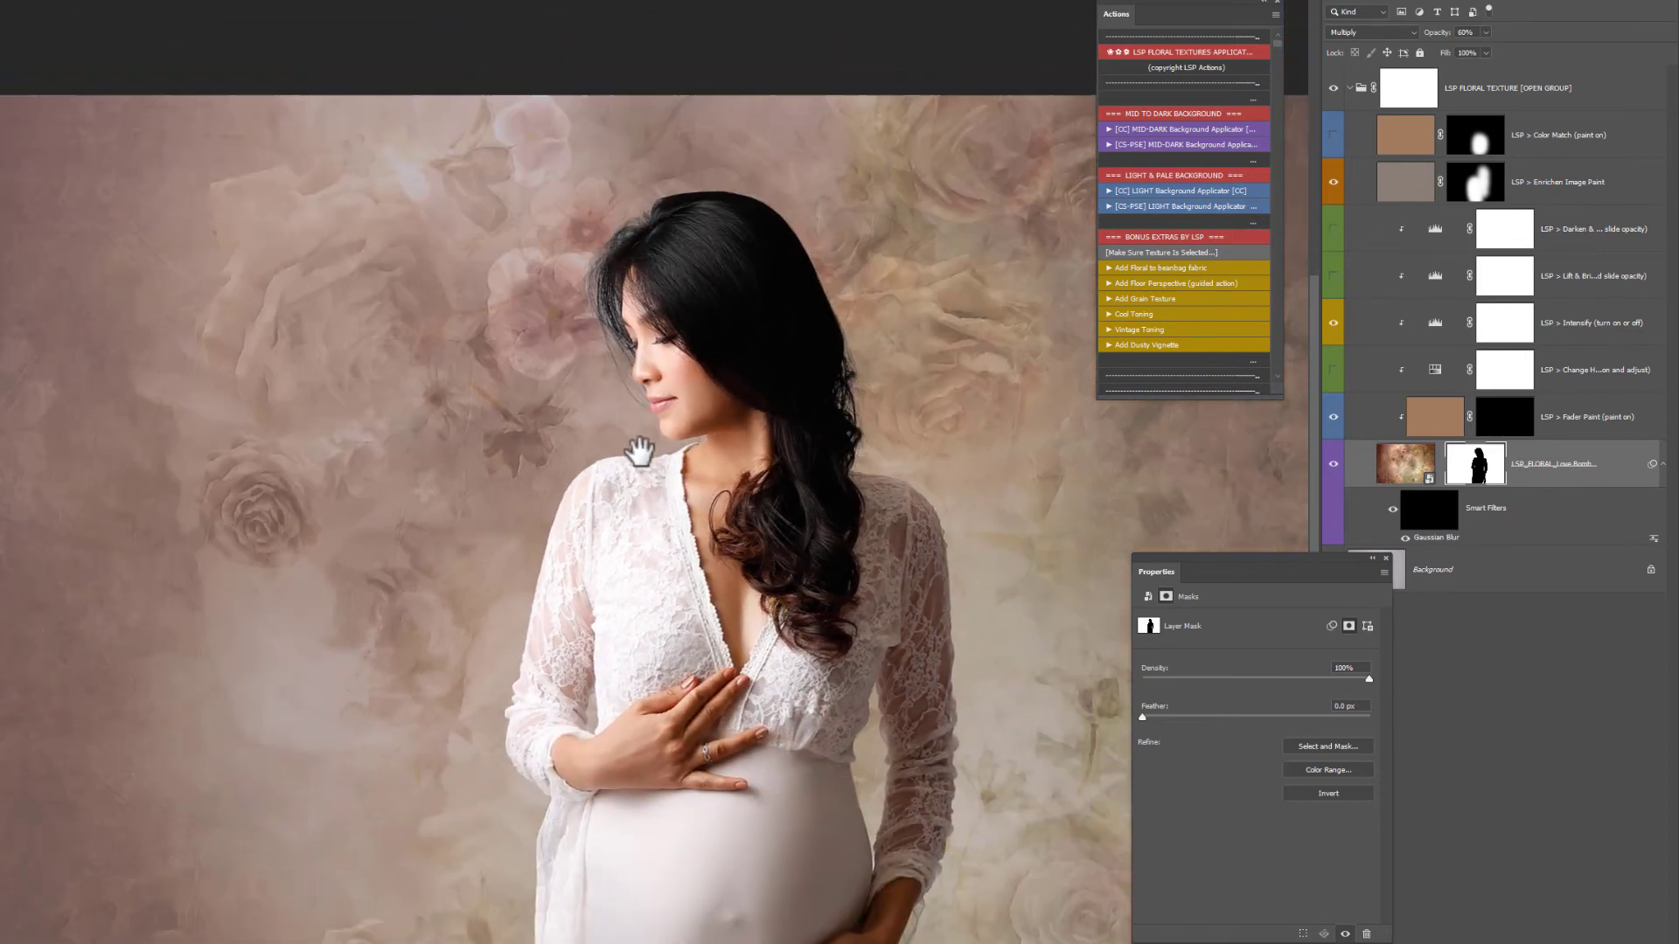
pyautogui.keyDown('alt'); pyautogui.click(612, 411); pyautogui.keyUp('alt')
pyautogui.keyDown('alt'); pyautogui.click(664, 447); pyautogui.keyUp('alt')
pyautogui.keyDown('alt'); pyautogui.click(654, 445); pyautogui.keyUp('alt')
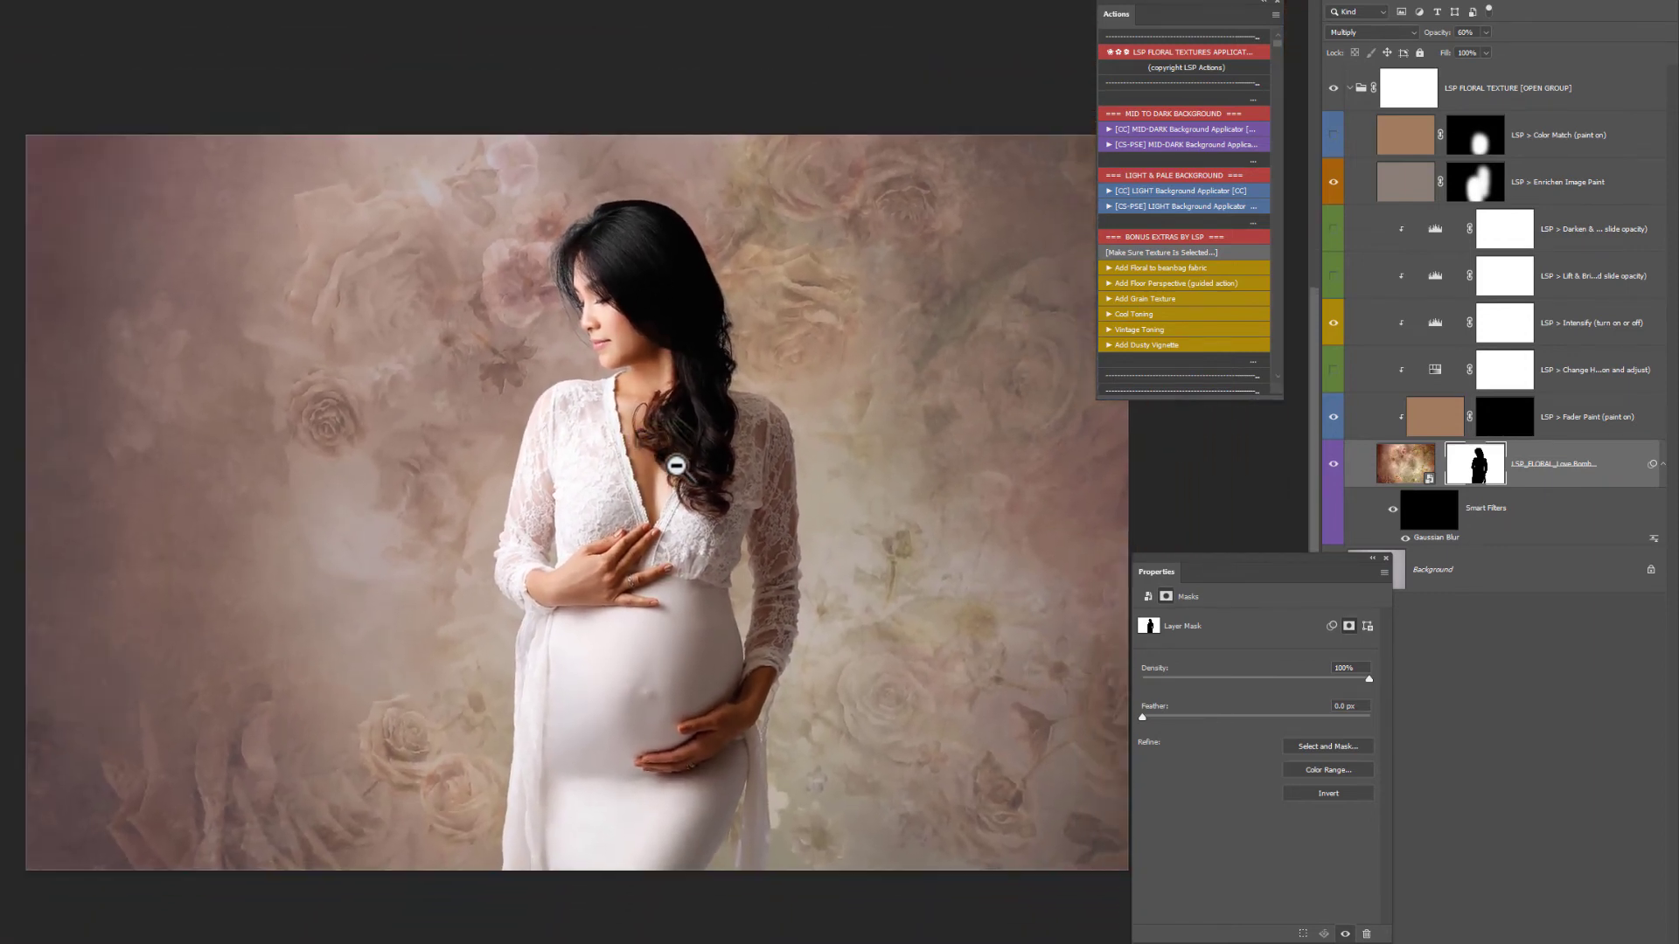
pyautogui.click(691, 479)
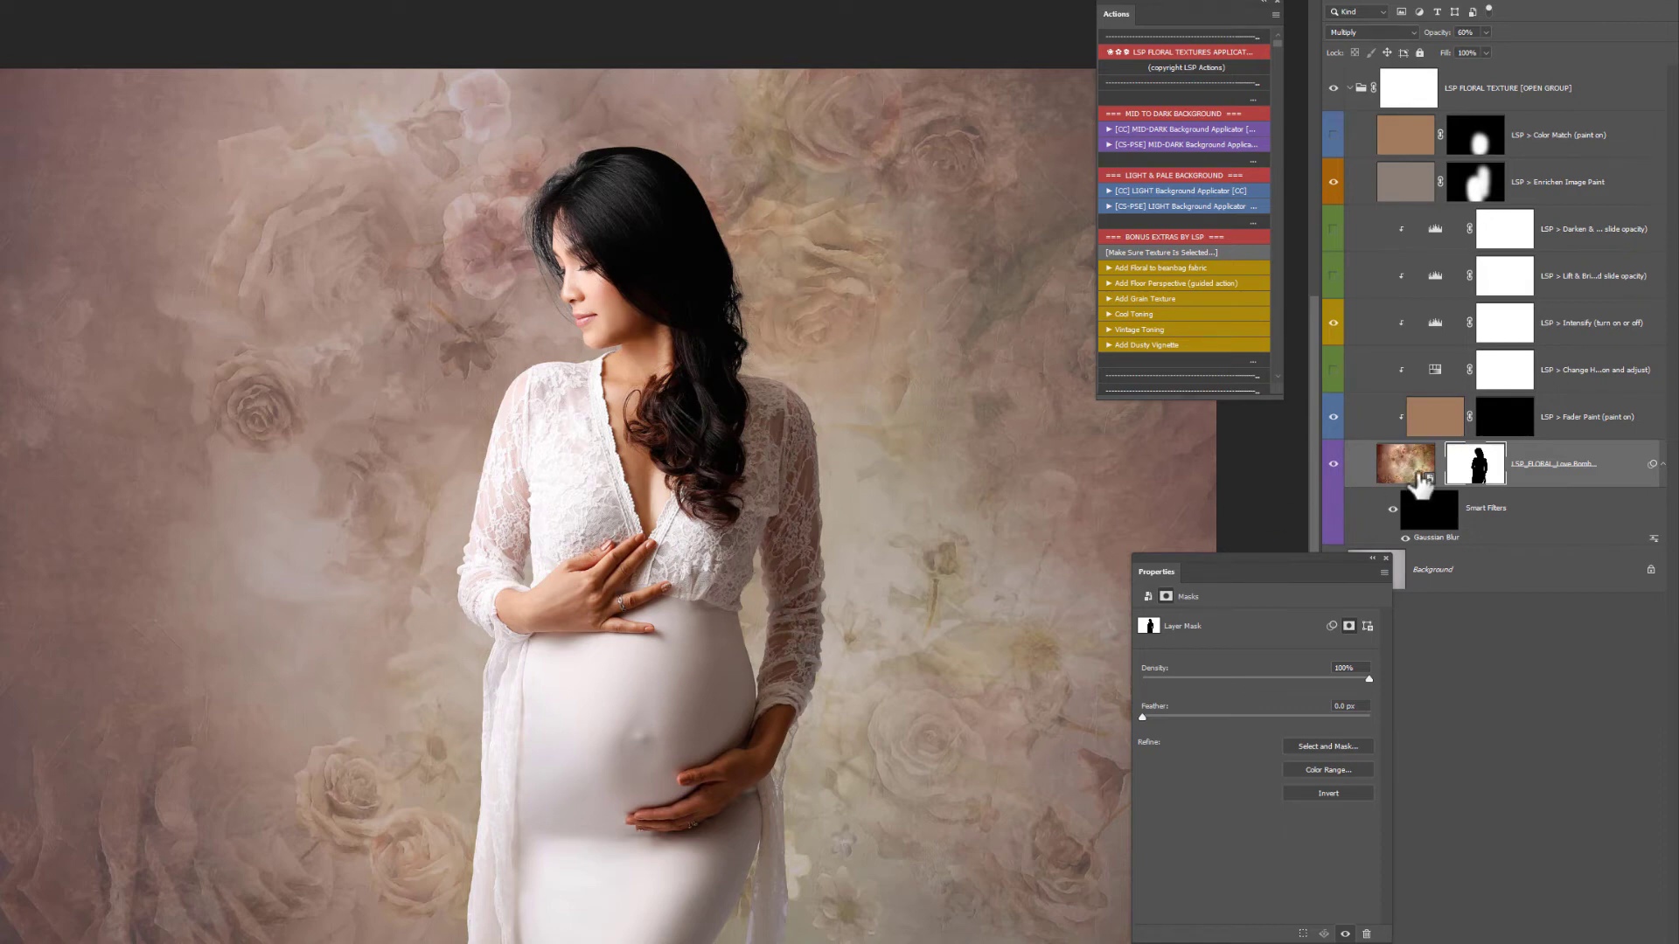
pyautogui.click(1333, 90)
pyautogui.click(1333, 90)
pyautogui.click(1333, 90)
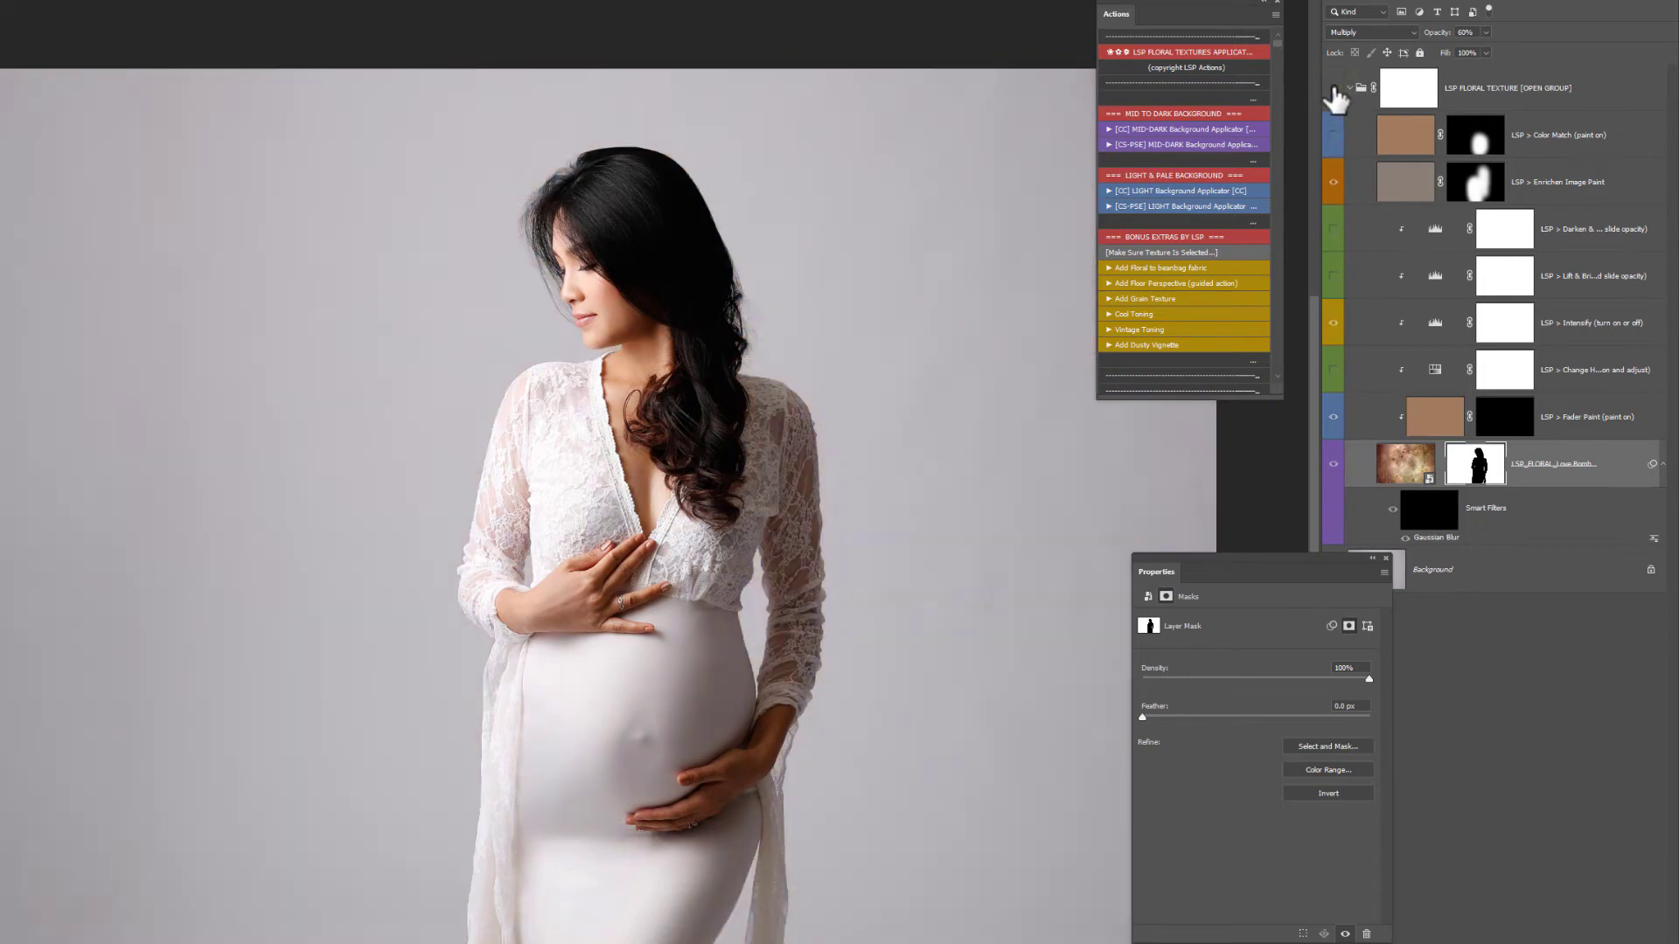
pyautogui.click(1333, 90)
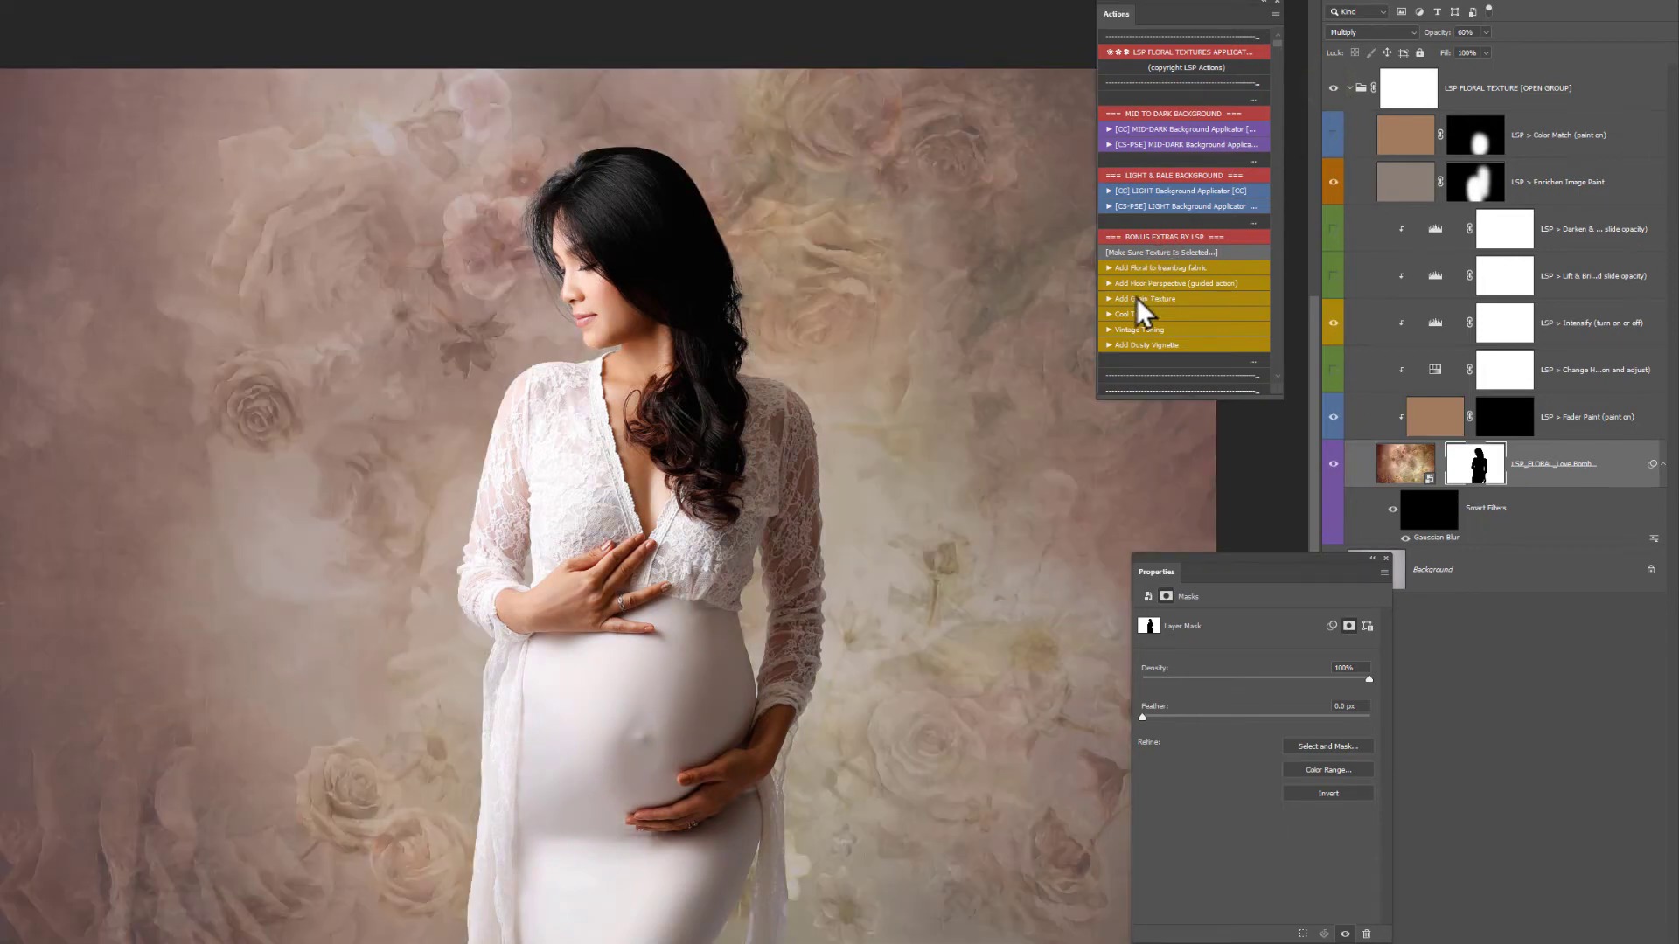
pyautogui.click(1386, 470)
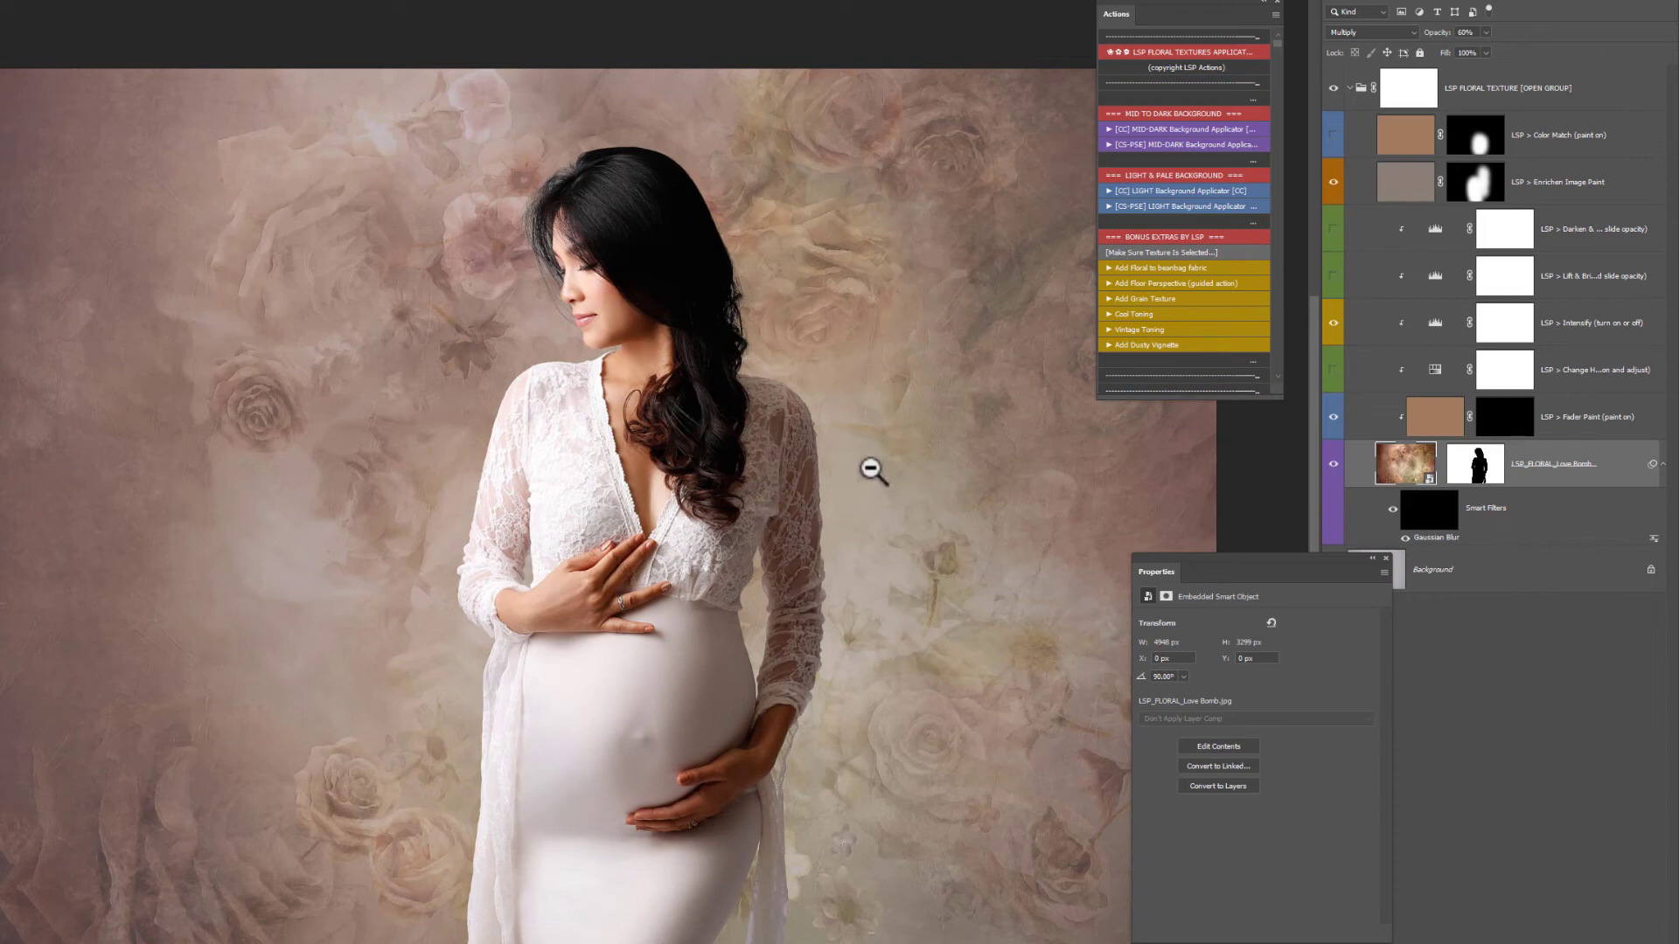
# Apply the Cool Toning action, set its opacity to about 12%, and hide the layer
pyautogui.click(1126, 315)
pyautogui.click(1333, 463)
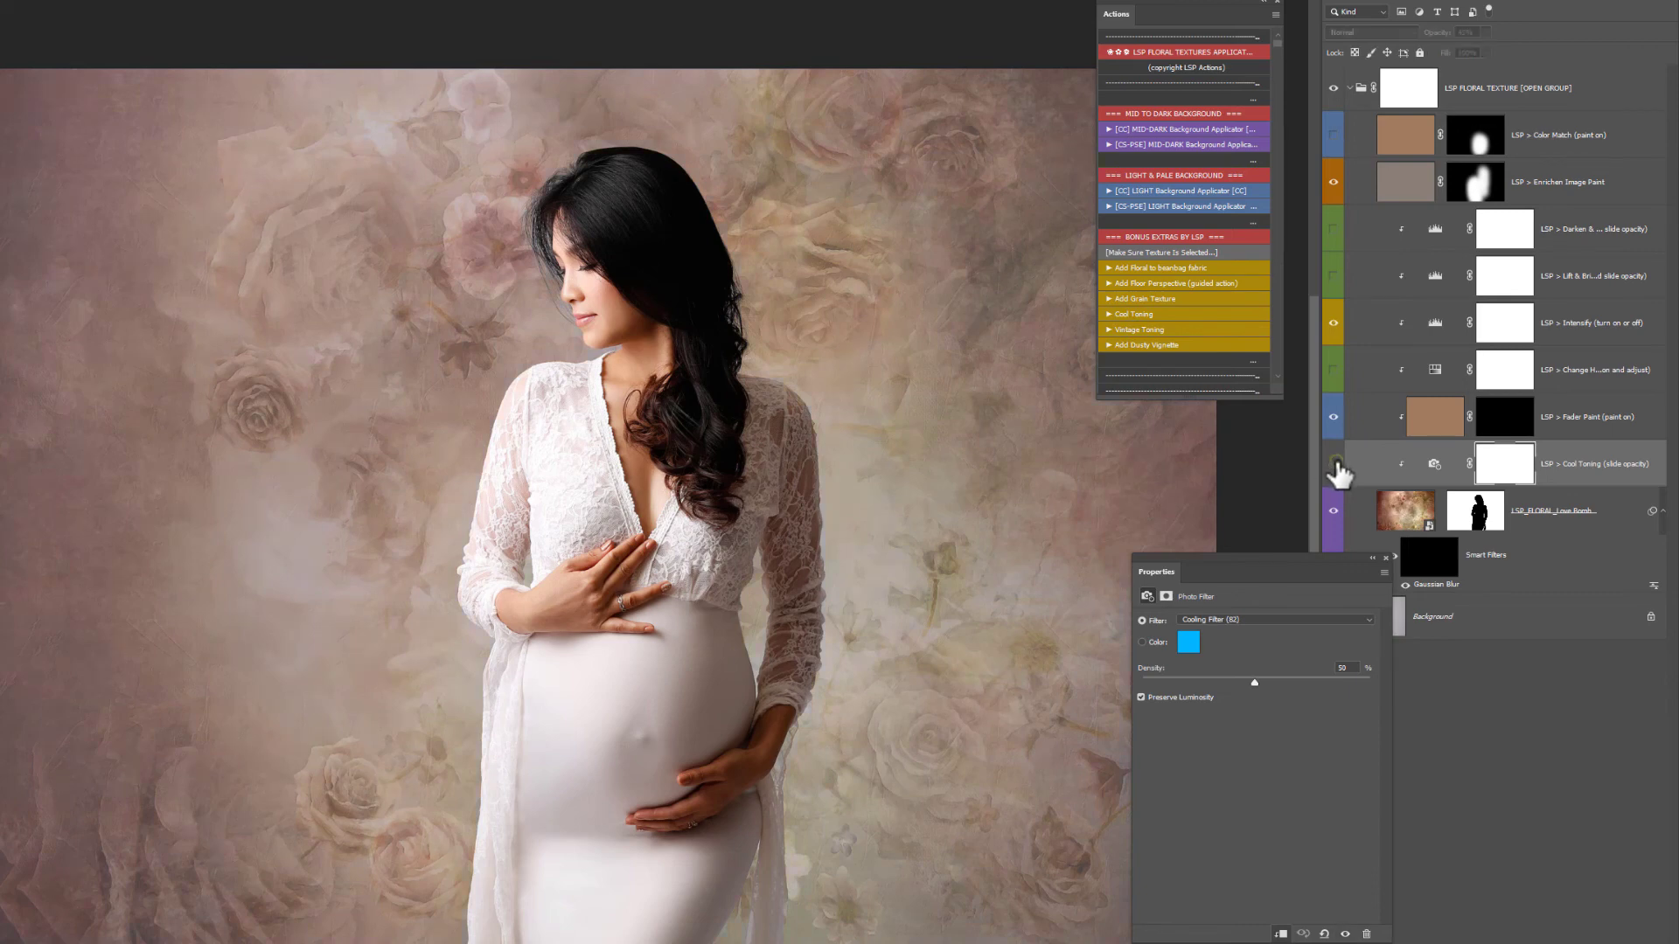
pyautogui.click(1334, 463)
pyautogui.click(1333, 463)
pyautogui.moveTo(1450, 49); pyautogui.dragTo(1665, 81)
pyautogui.moveTo(1439, 44); pyautogui.dragTo(1465, 40)
pyautogui.click(1333, 464)
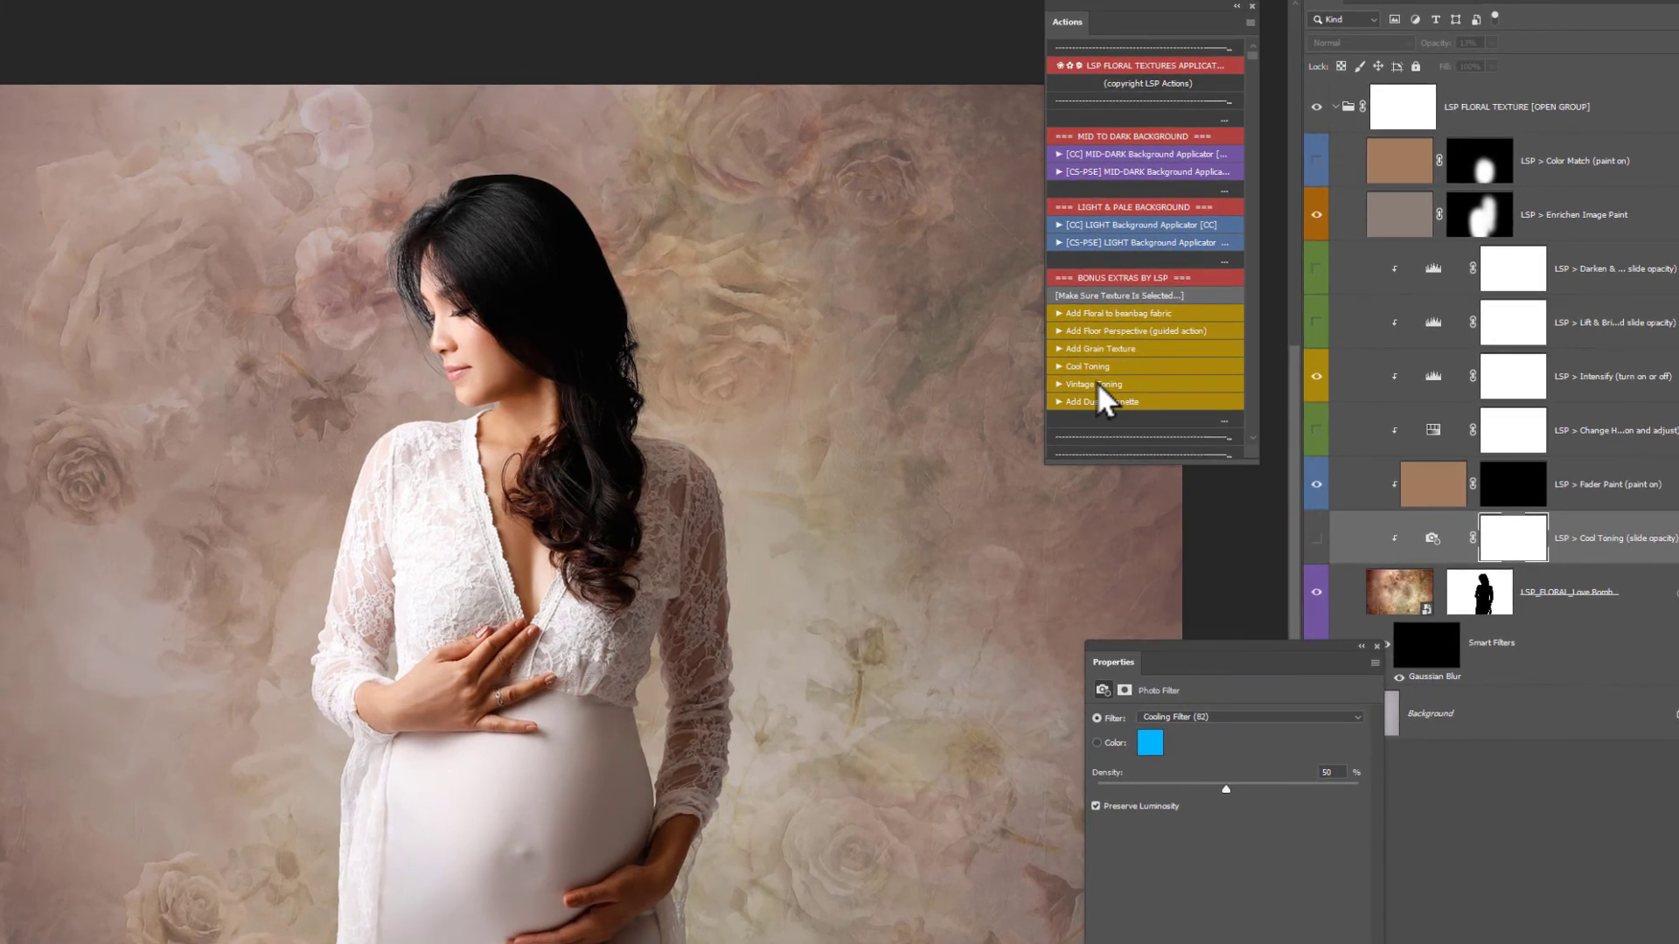
# Apply Vintage Toning and hide it, then add the LSP Paint Noise Grain Texture layer
pyautogui.click(1097, 382)
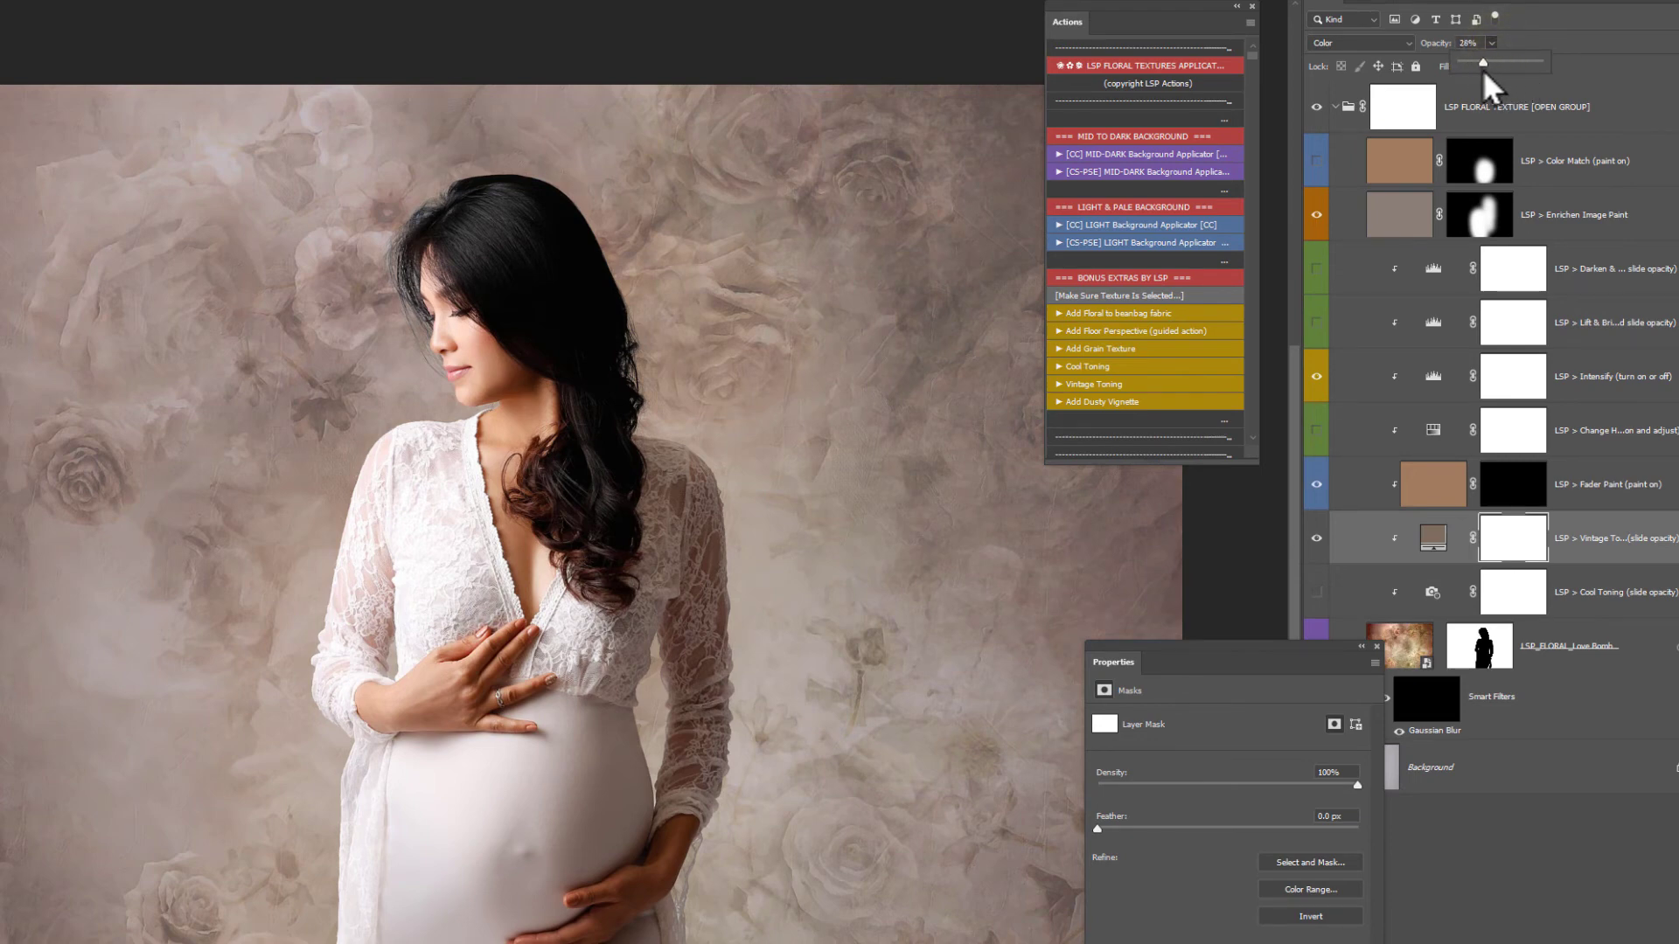
pyautogui.click(1316, 538)
pyautogui.click(1095, 352)
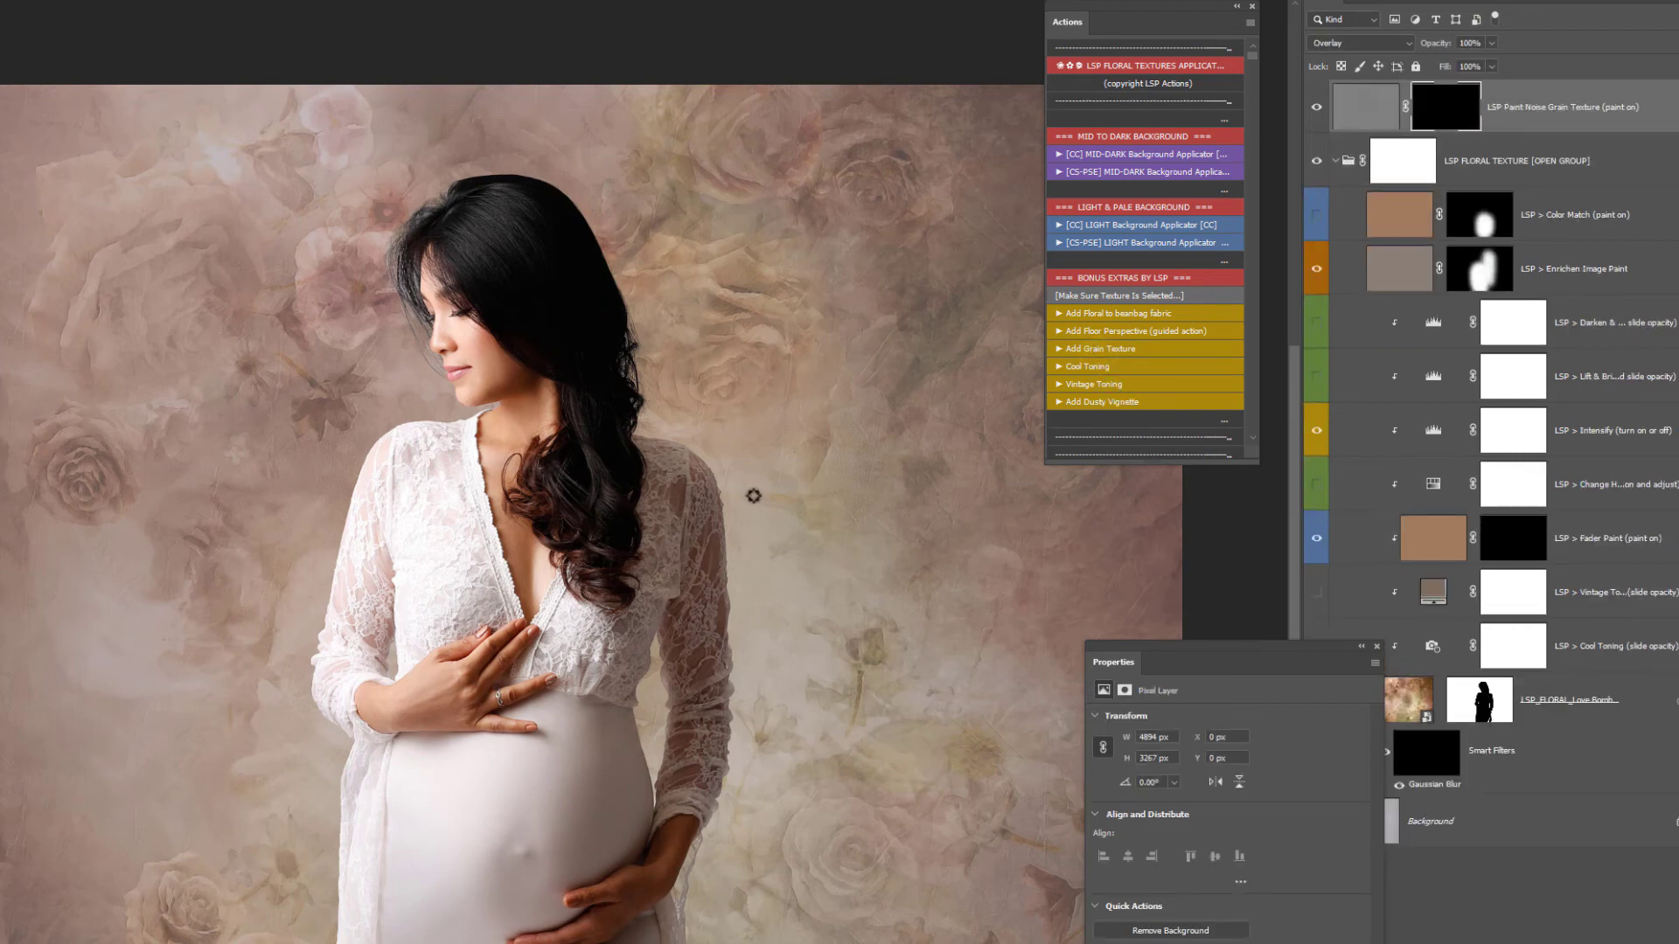
# With a much larger brush, paint grain into the texture mask over the backdrop's right and left sides
pyautogui.press(']')
pyautogui.press(']')
pyautogui.press(']')
pyautogui.press(']')
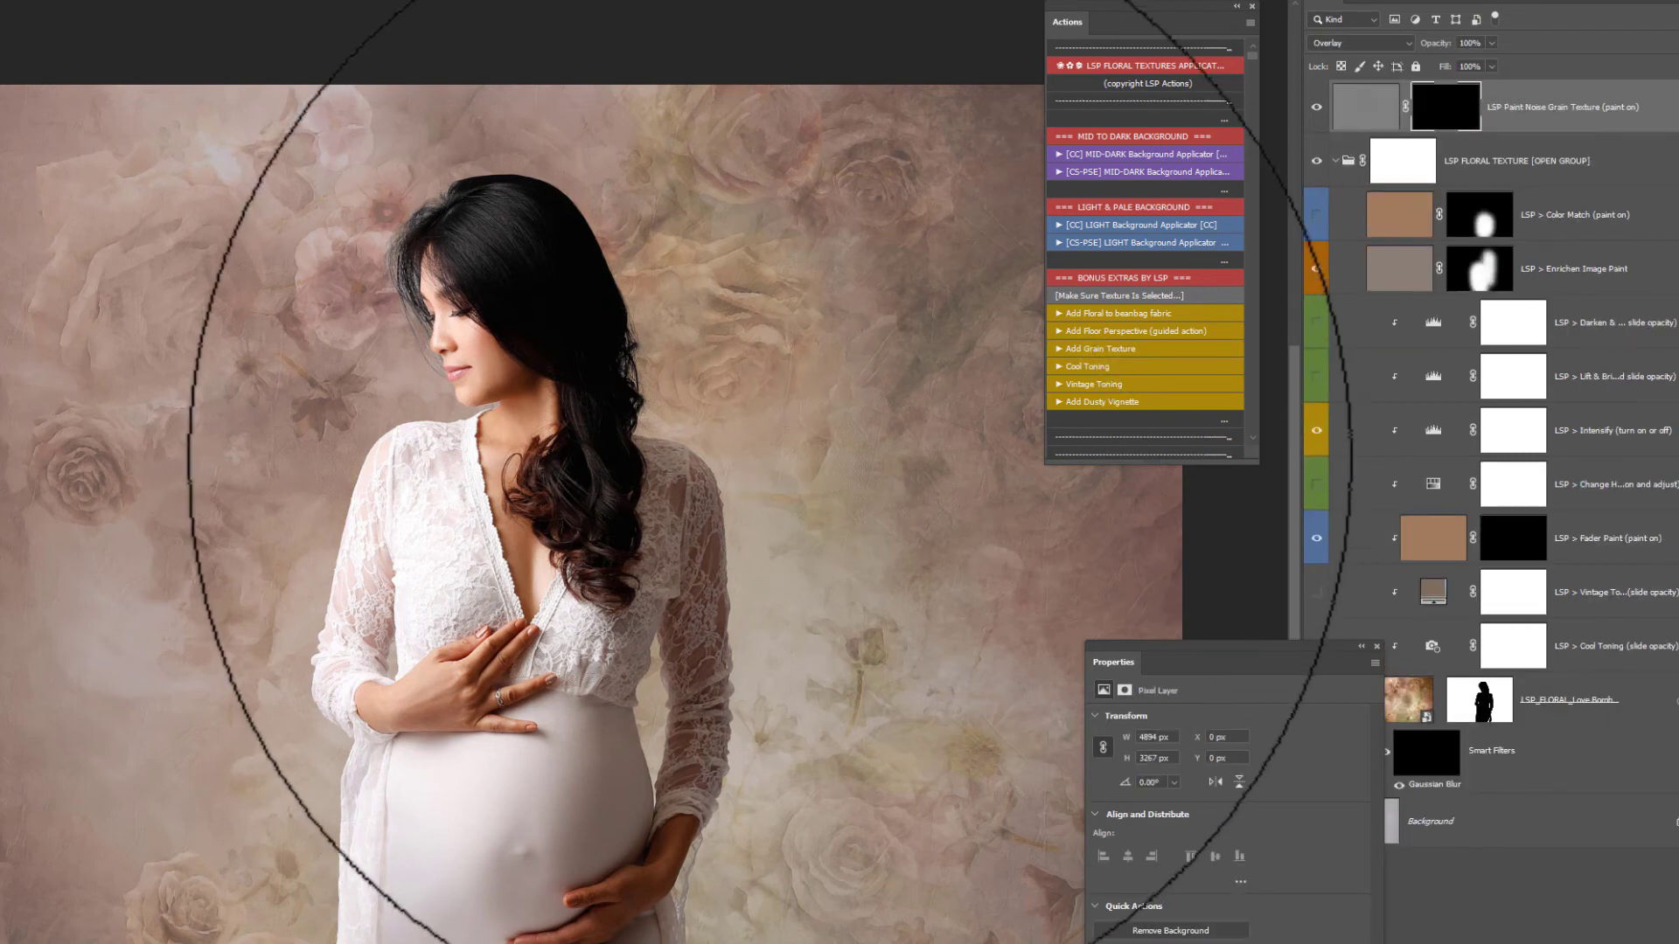
pyautogui.moveTo(712, 562)
pyautogui.mouseDown()
pyautogui.moveTo(824, 638)
pyautogui.moveTo(869, 787)
pyautogui.mouseUp()
pyautogui.moveTo(239, 490)
pyautogui.mouseDown()
pyautogui.moveTo(76, 356)
pyautogui.moveTo(17, 909)
pyautogui.moveTo(169, 468)
pyautogui.moveTo(157, 269)
pyautogui.moveTo(225, 525)
pyautogui.moveTo(487, 750)
pyautogui.moveTo(542, 940)
pyautogui.moveTo(813, 695)
pyautogui.mouseUp()
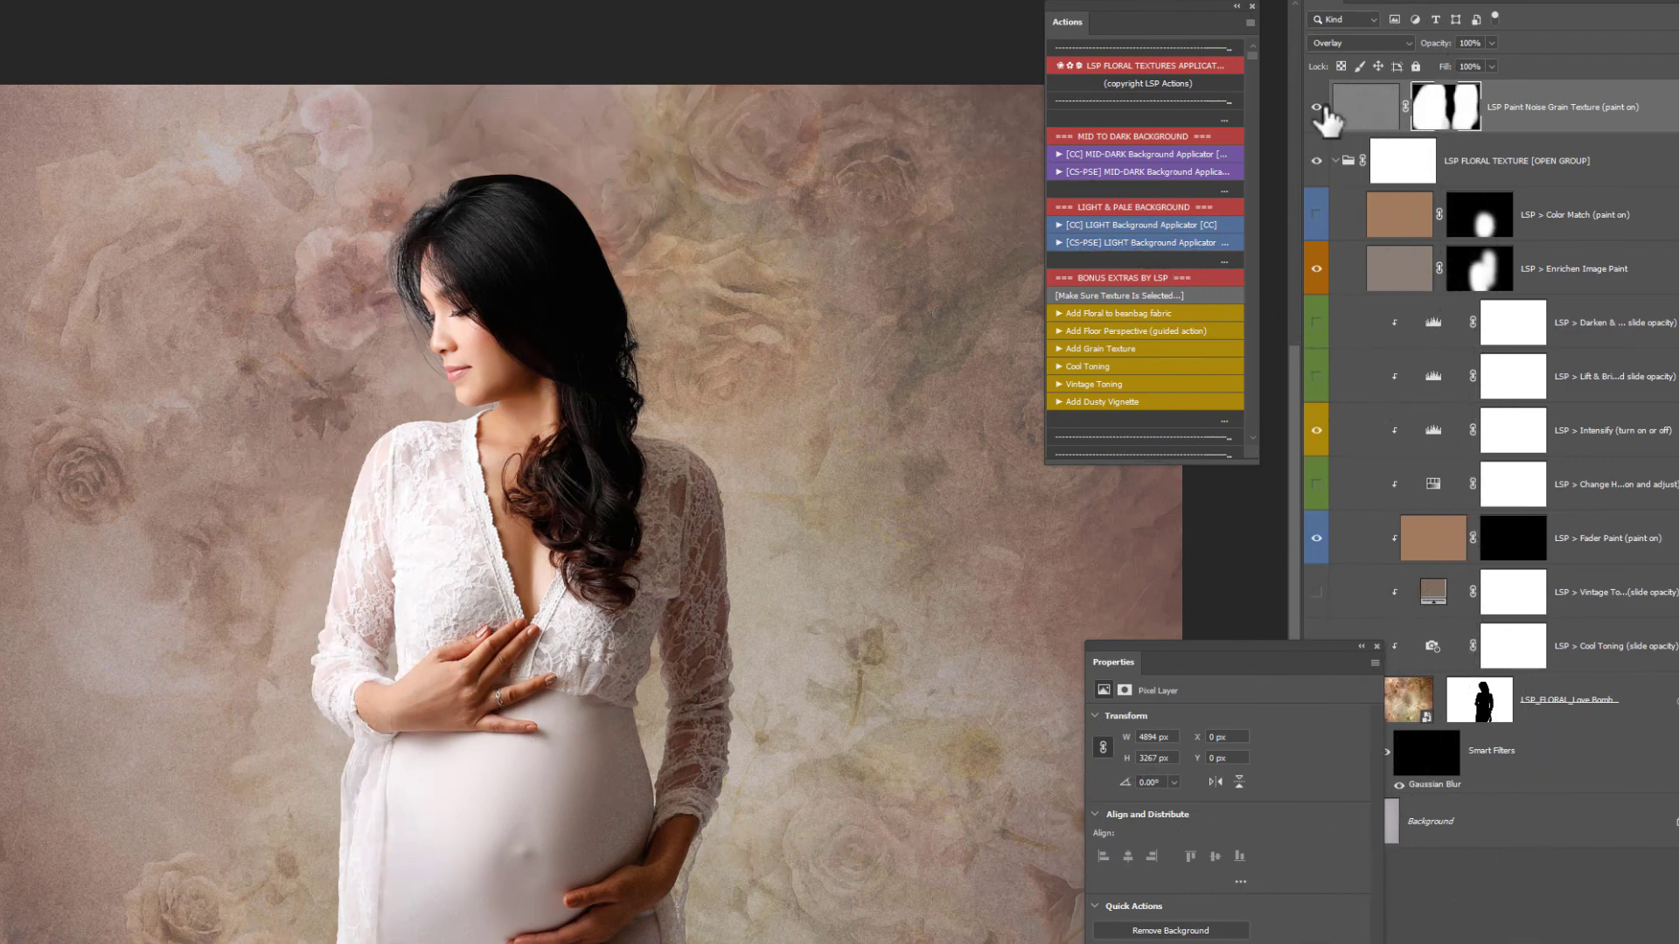
# Hide the grain layer, keep the blur's filter mask enabled, and add the LSP Dusty Vignette layer
pyautogui.keyDown('shift'); pyautogui.click(1434, 762); pyautogui.keyUp('shift')
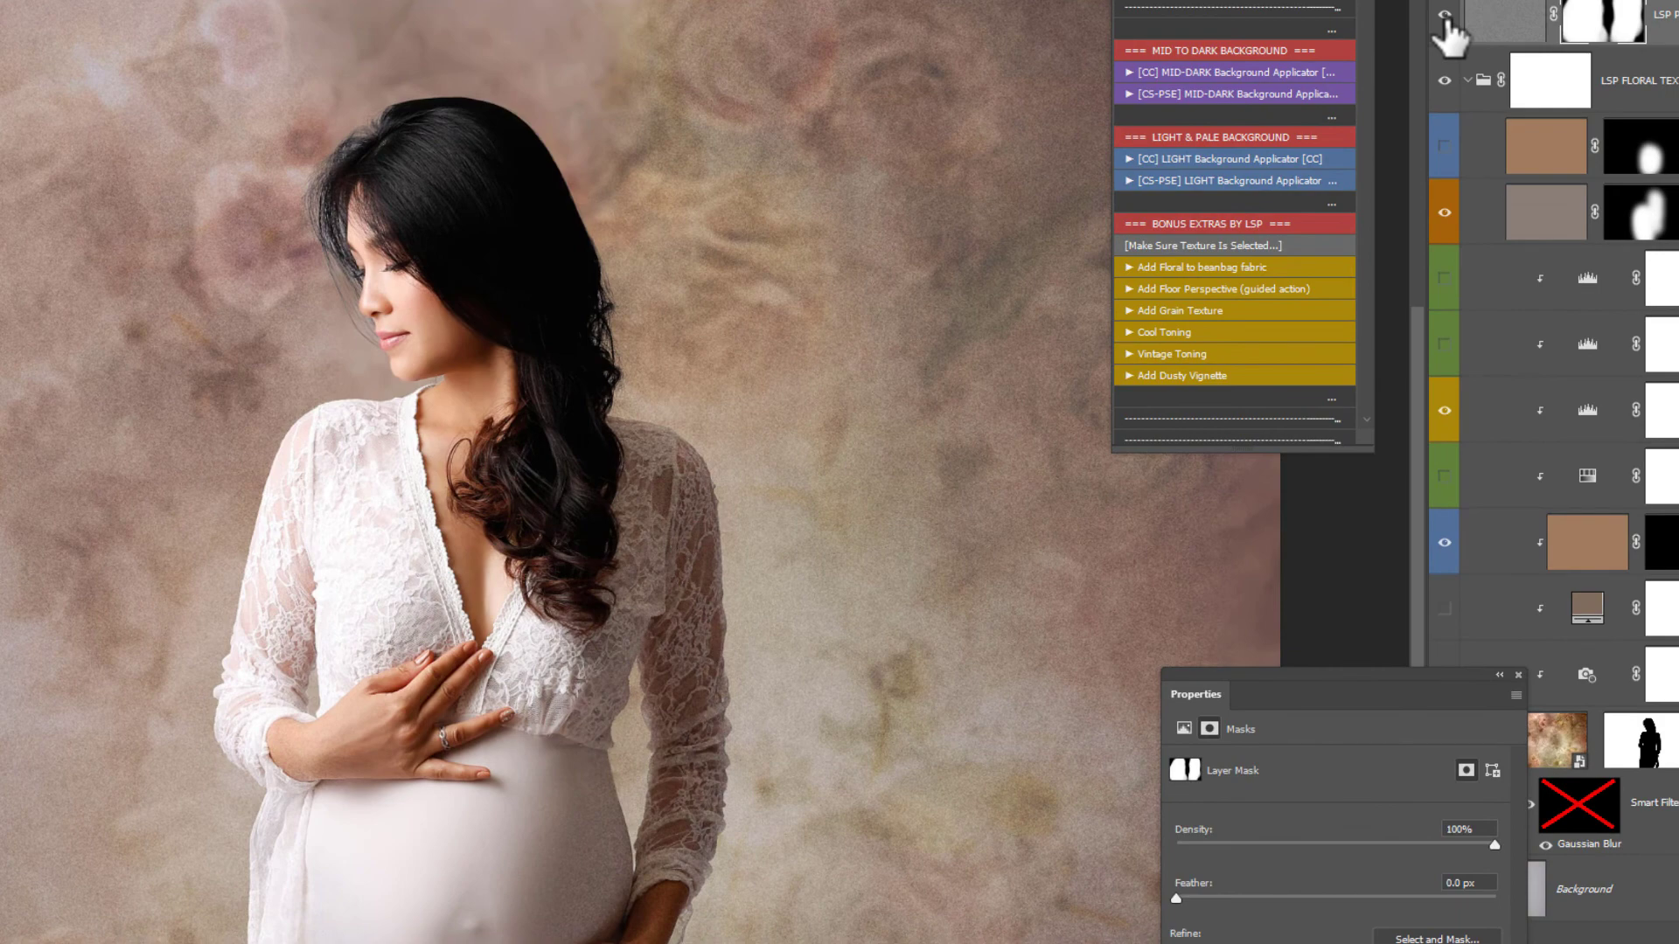
pyautogui.click(1445, 15)
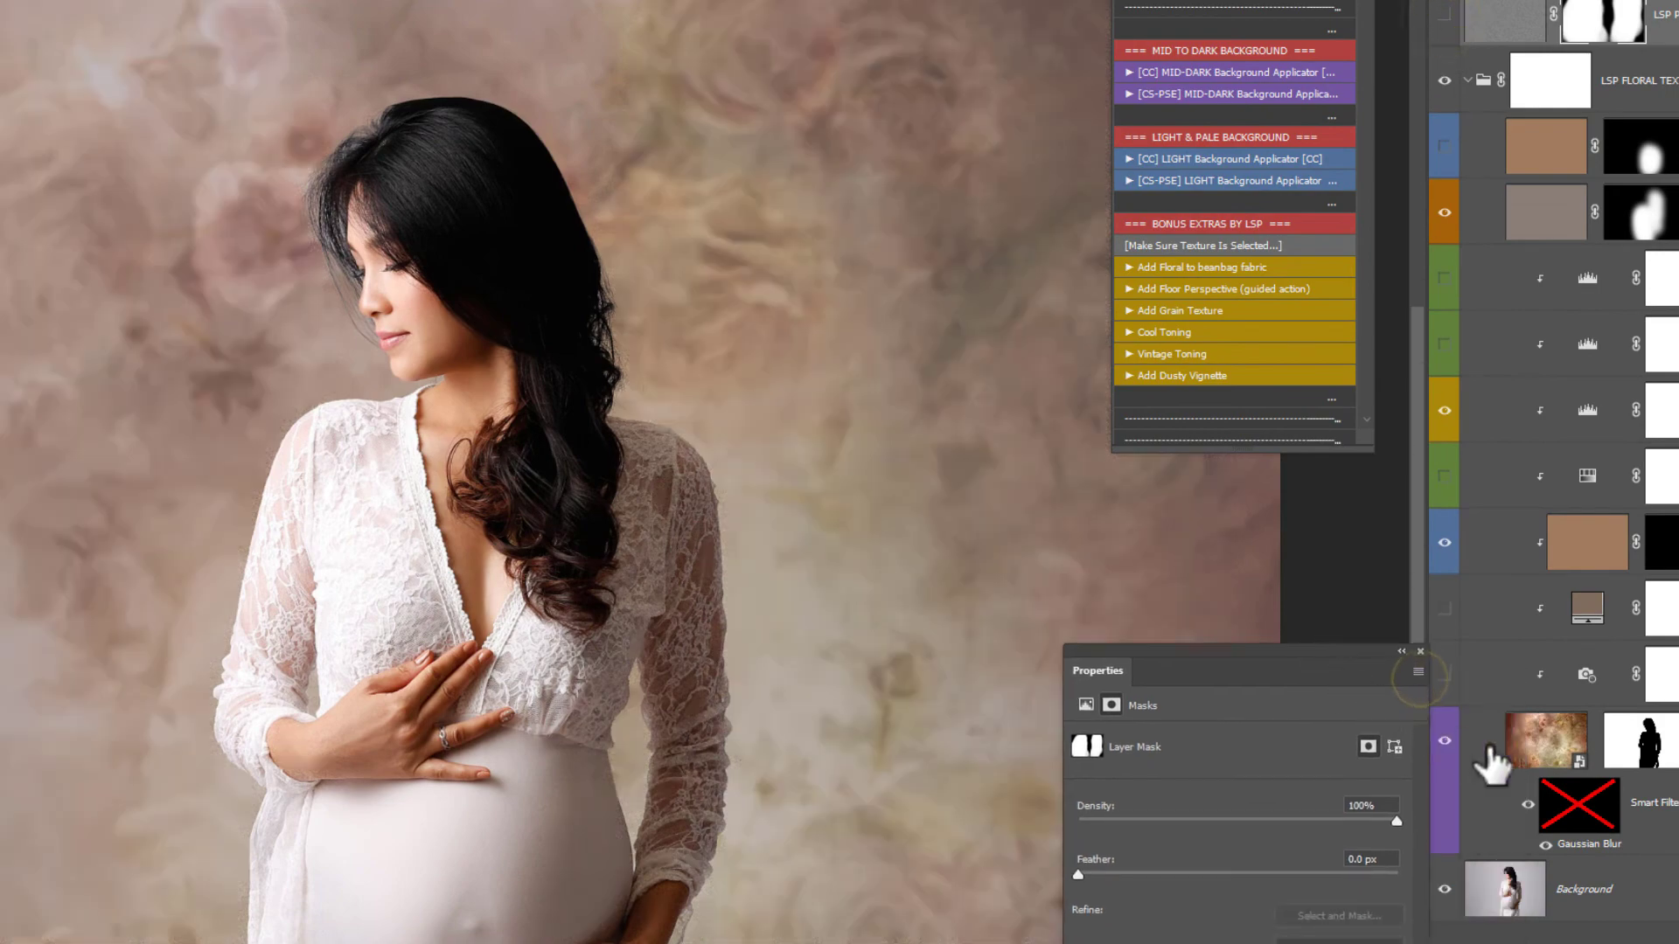
pyautogui.click(1578, 802)
pyautogui.hotkey('ctrl', 'z')
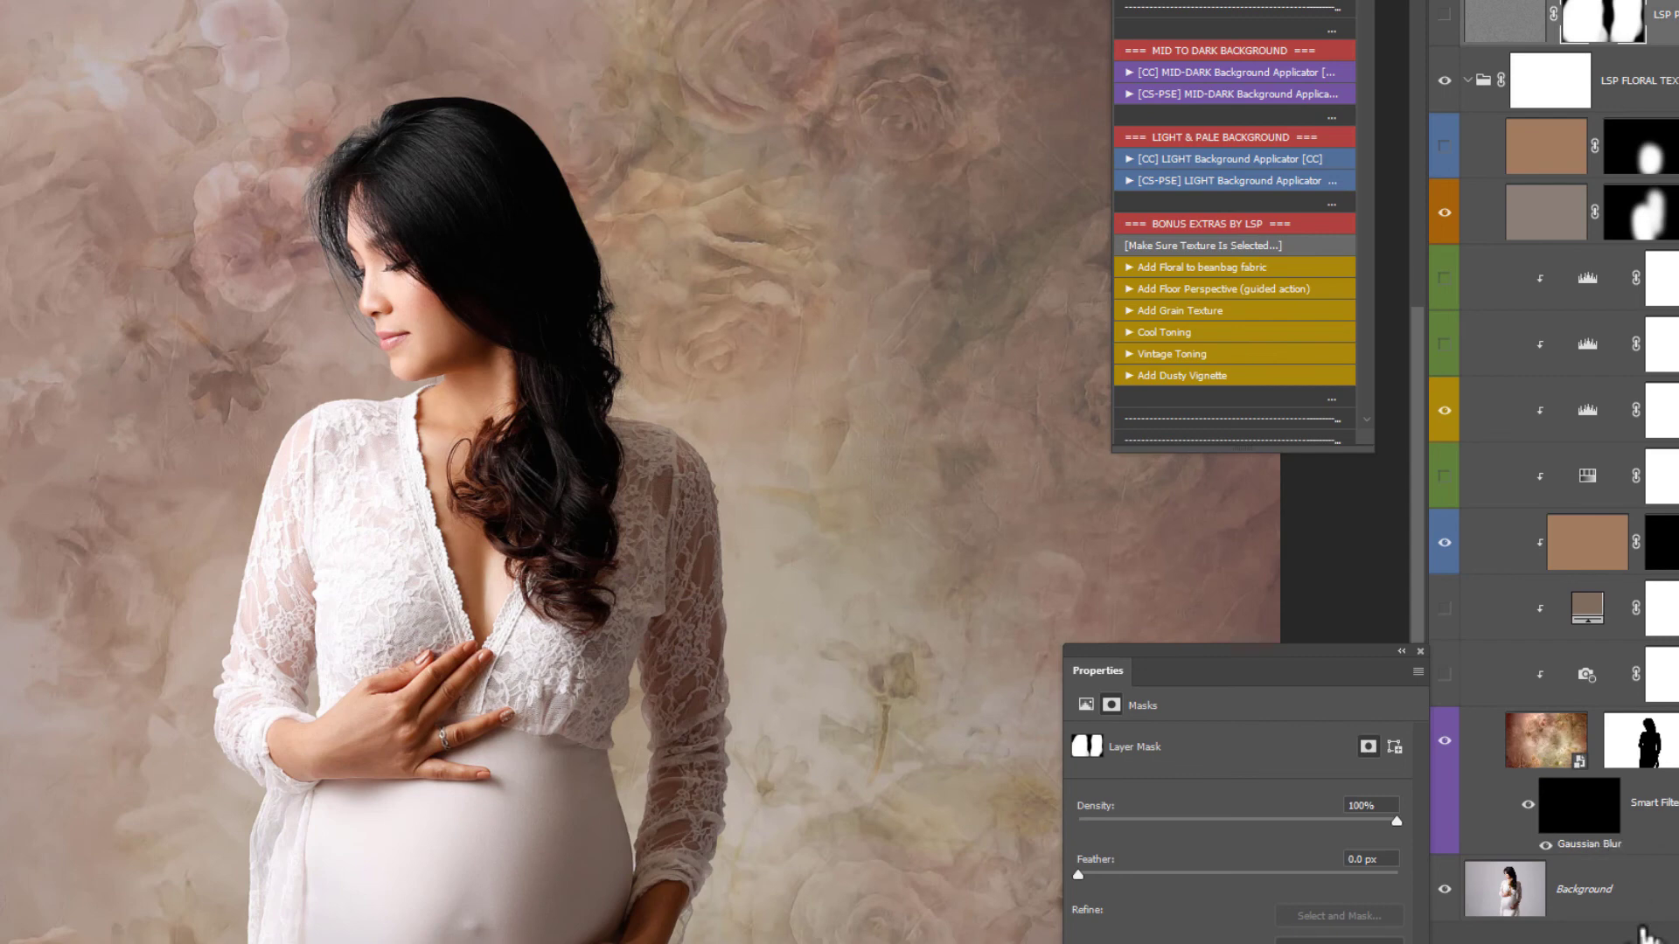
pyautogui.click(1186, 374)
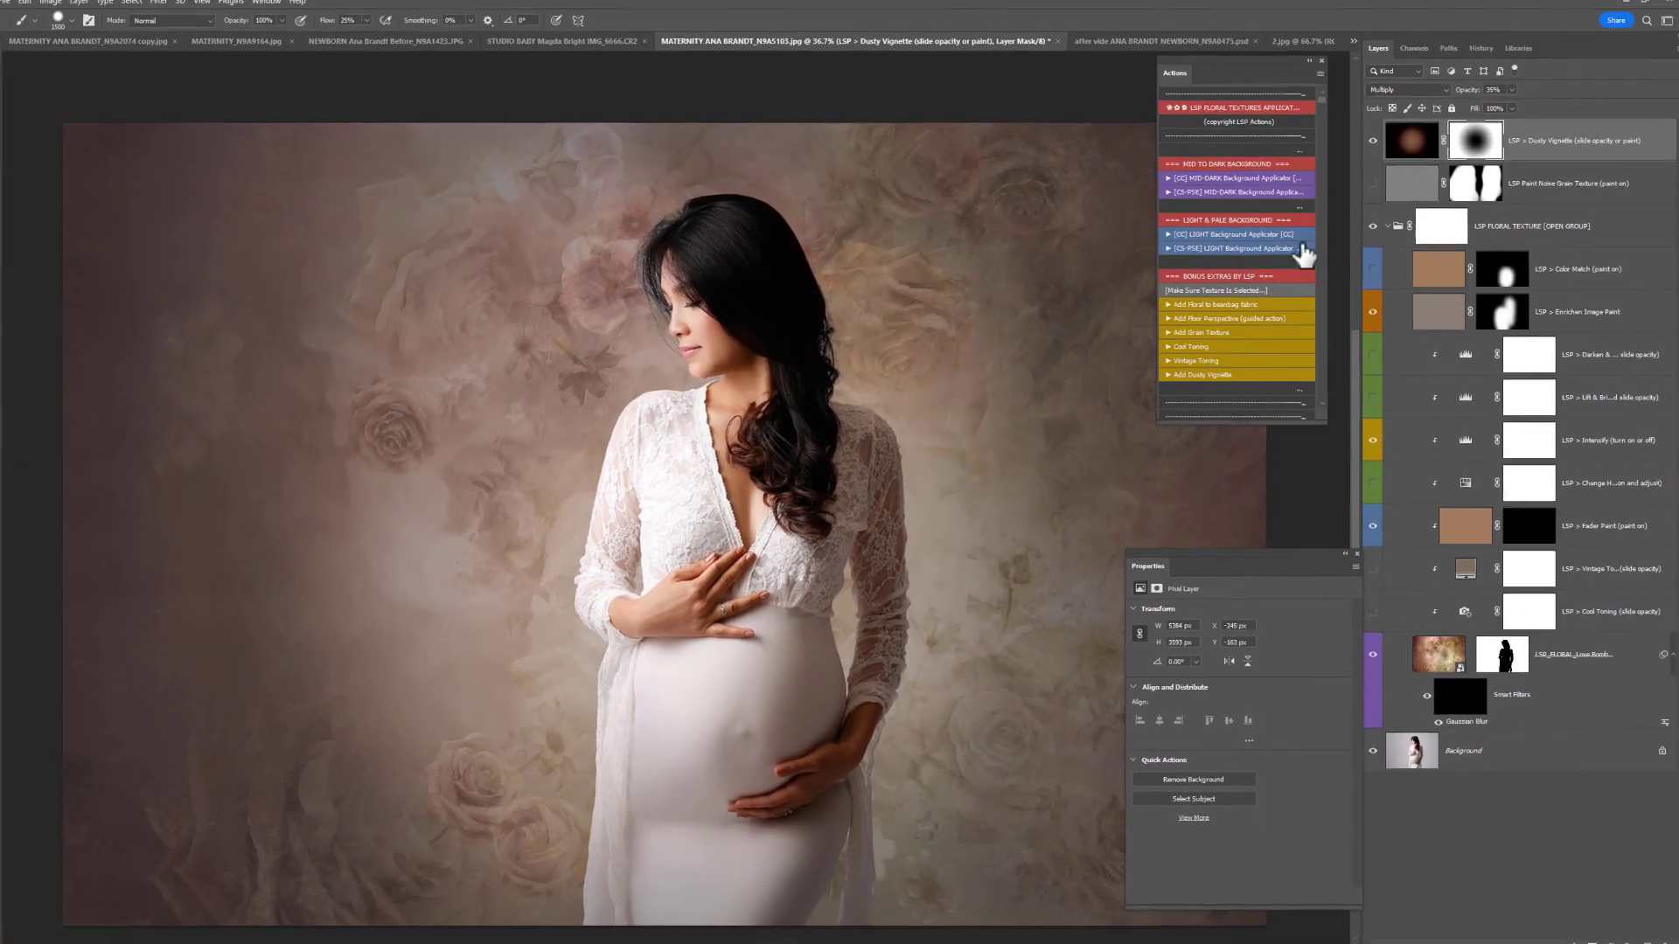
# Lower the Dusty Vignette layer's opacity to about 12%, then select the floral texture group
pyautogui.click(1370, 145)
pyautogui.click(1408, 145)
pyautogui.click(1504, 96)
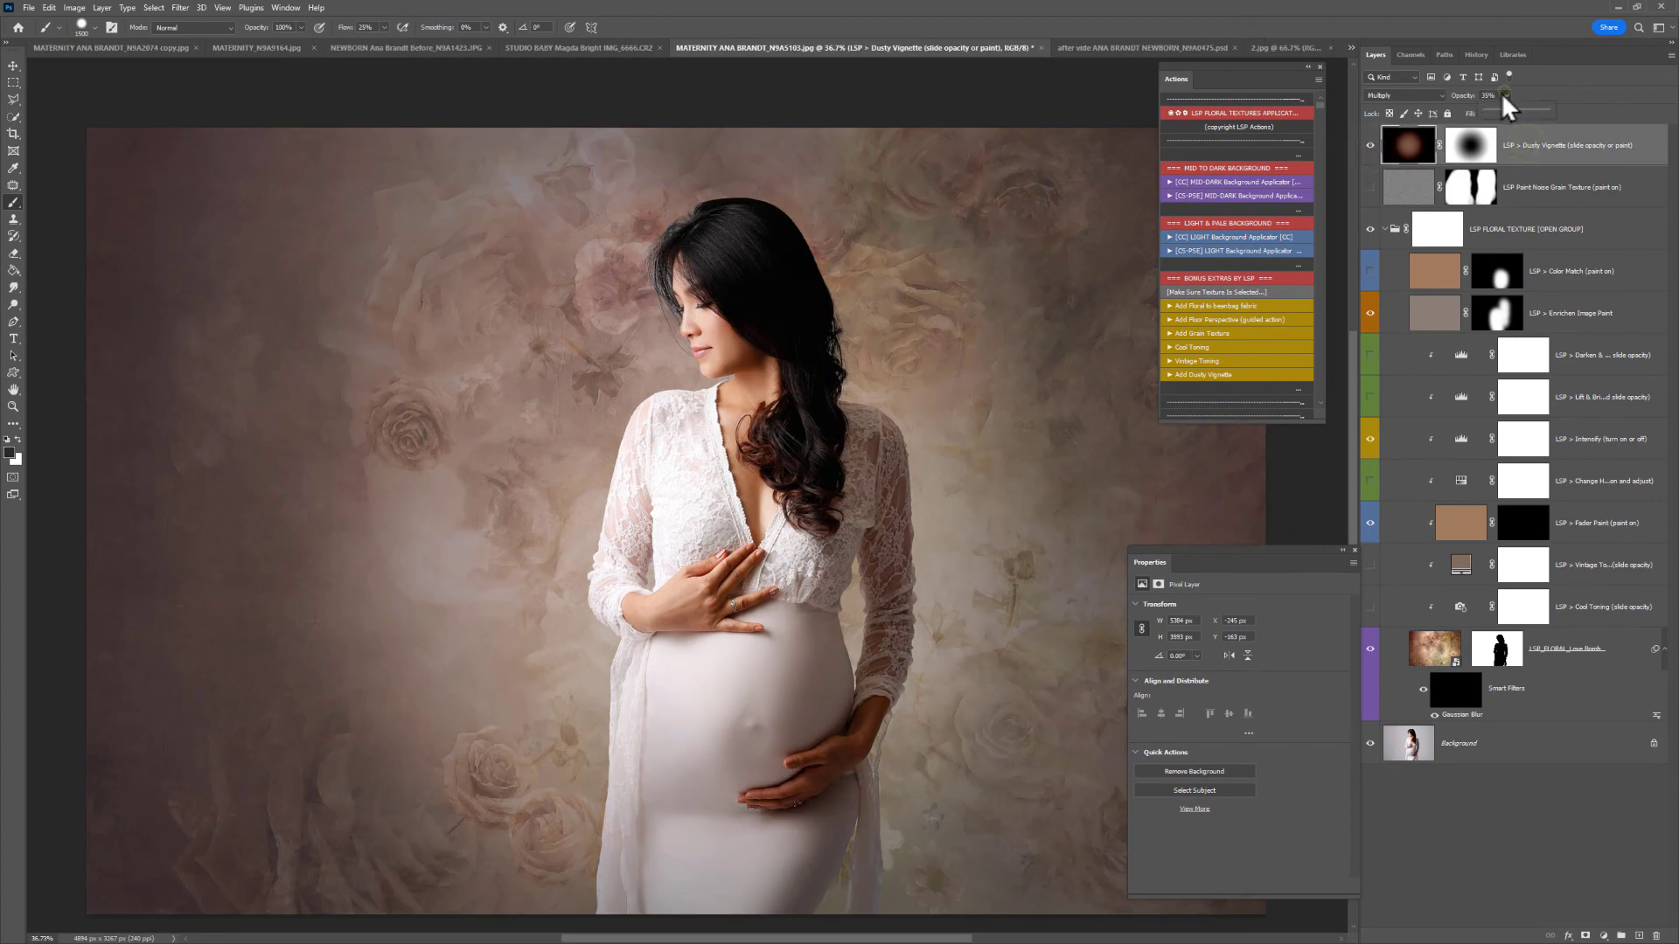
pyautogui.moveTo(1485, 112); pyautogui.dragTo(1491, 113)
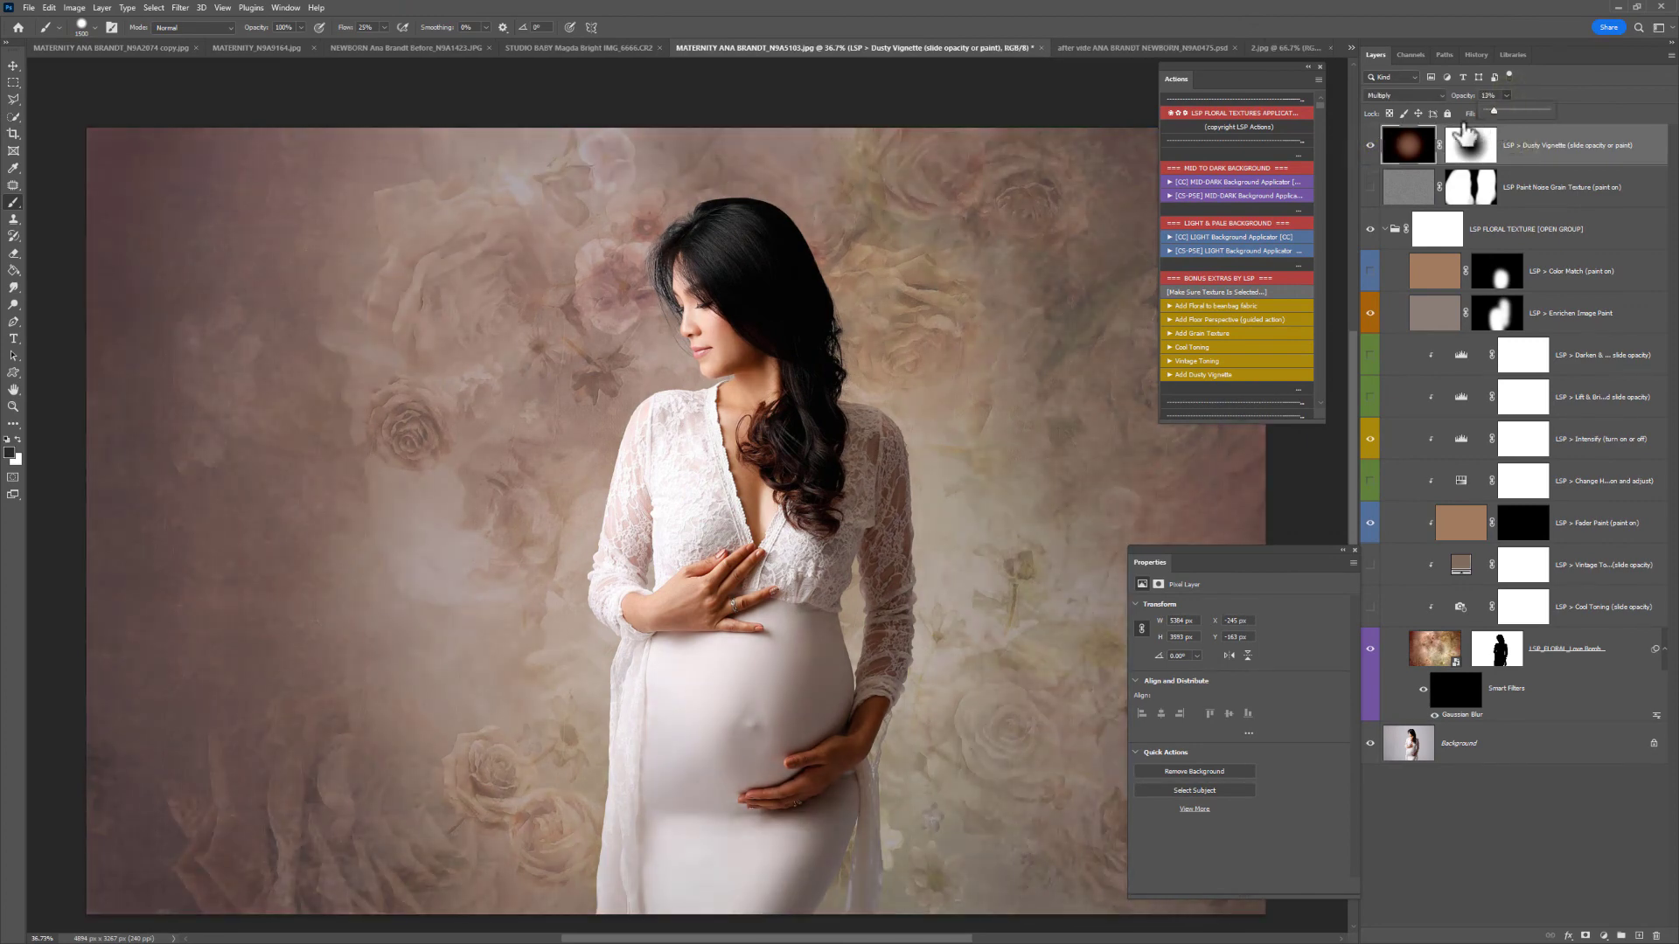
pyautogui.click(1370, 145)
pyautogui.click(1370, 145)
pyautogui.click(1386, 234)
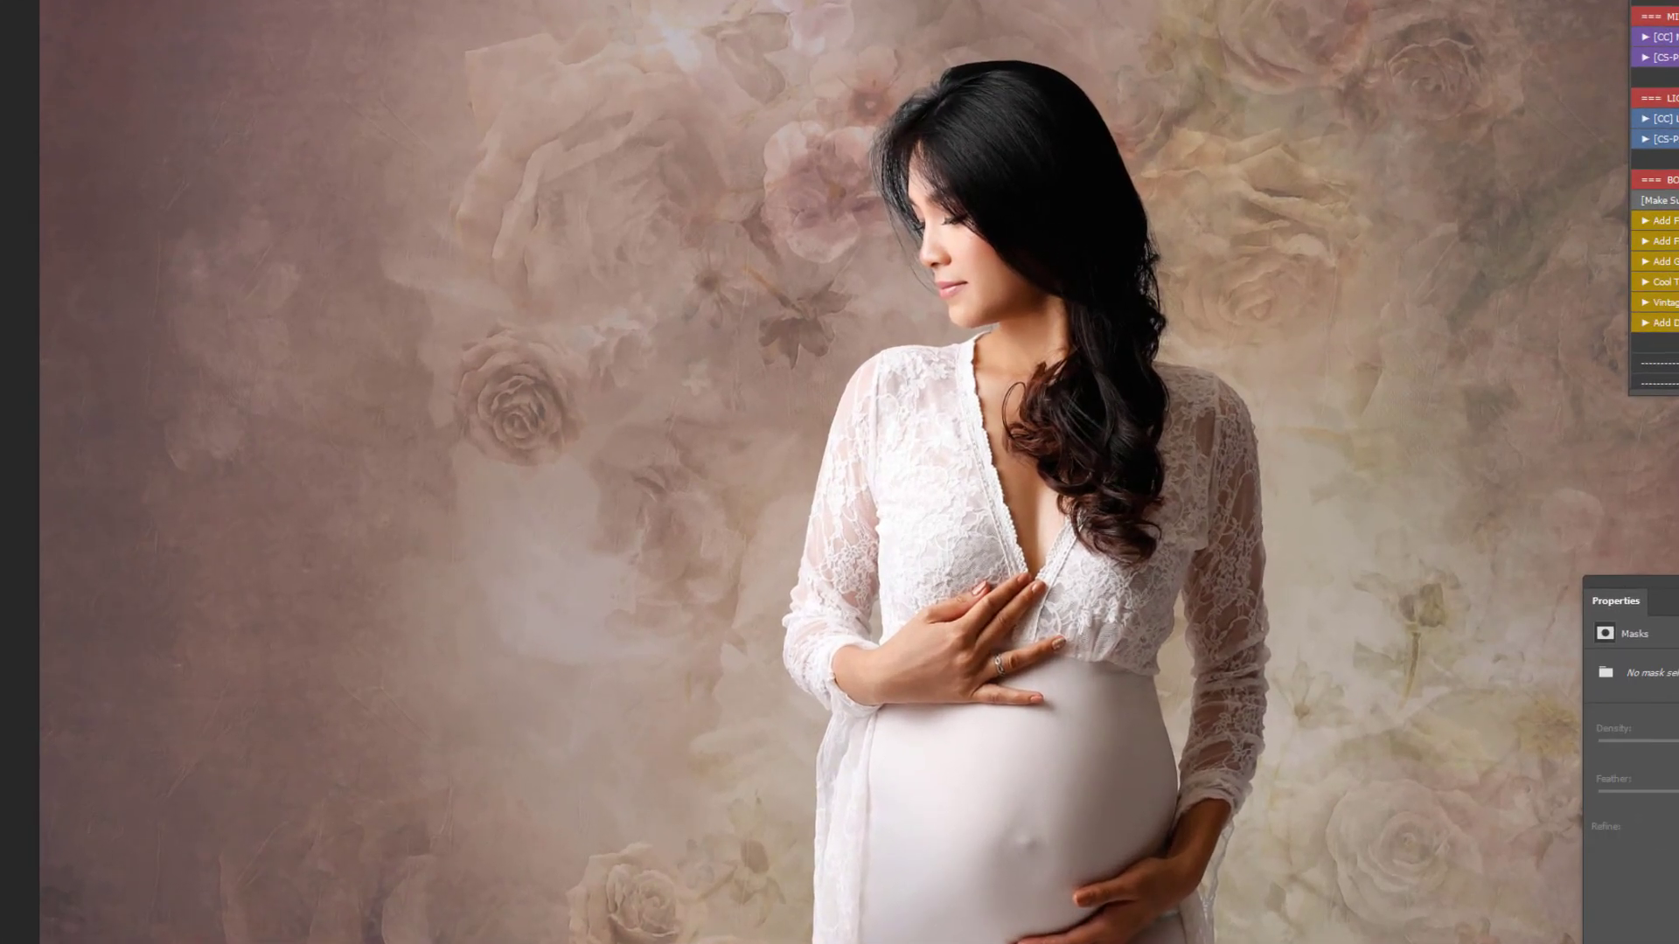
pyautogui.hotkey('ctrl', ',')
pyautogui.hotkey('ctrl', ',')
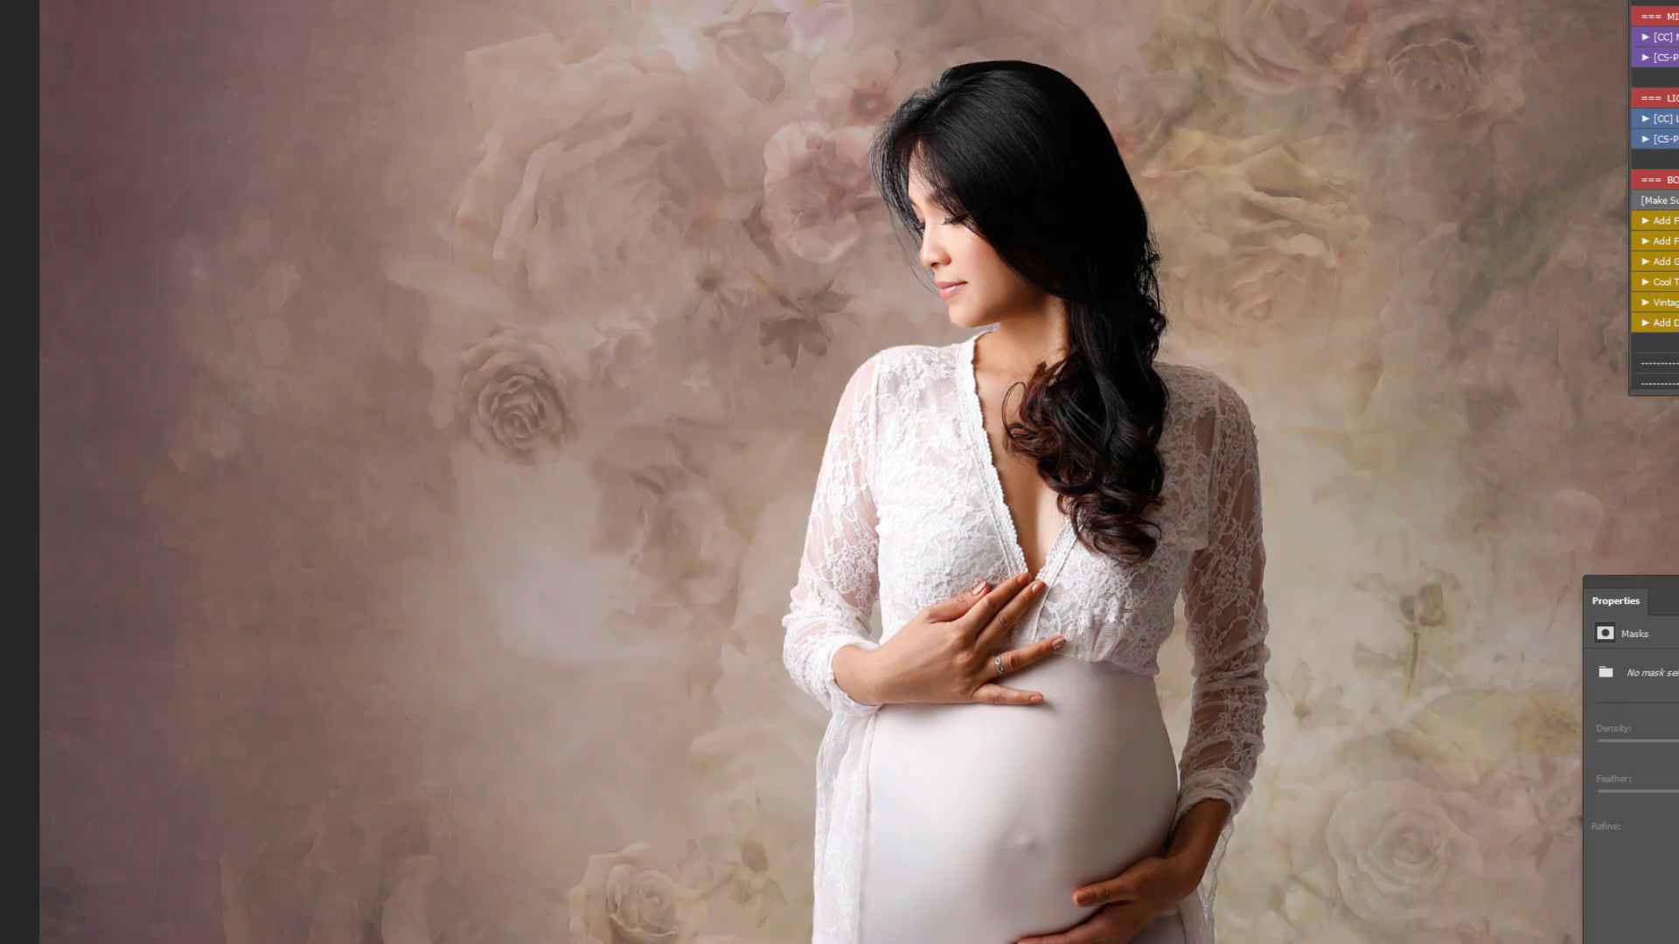